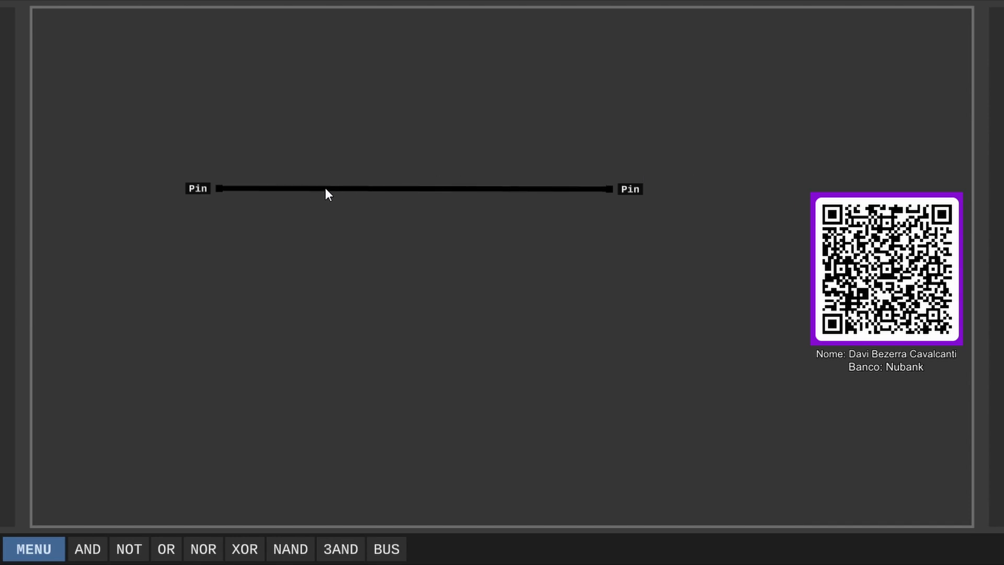
Delete the bus line between the two pins and add three input pins down the input side of the circuit
right_click(314, 188)
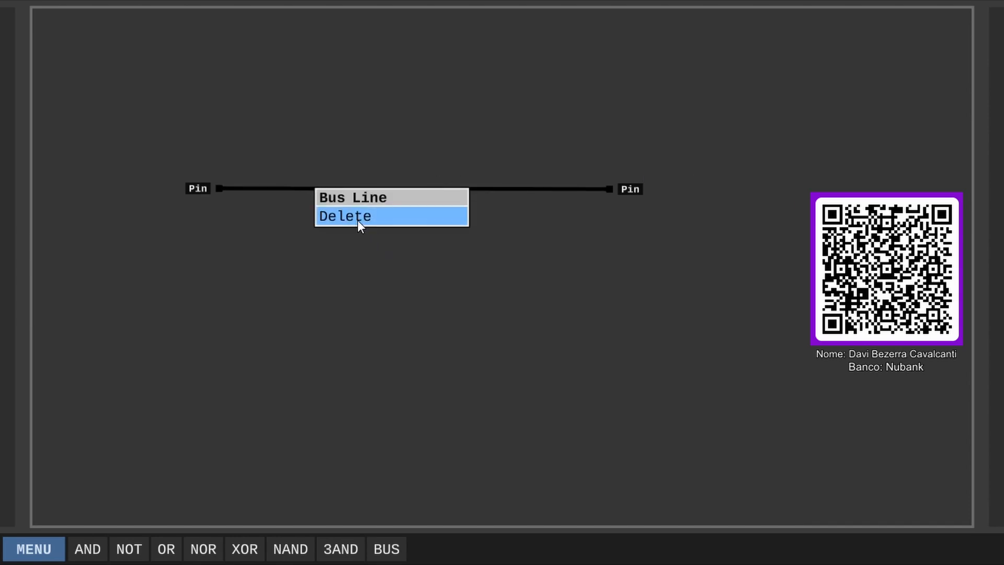
left_click(358, 221)
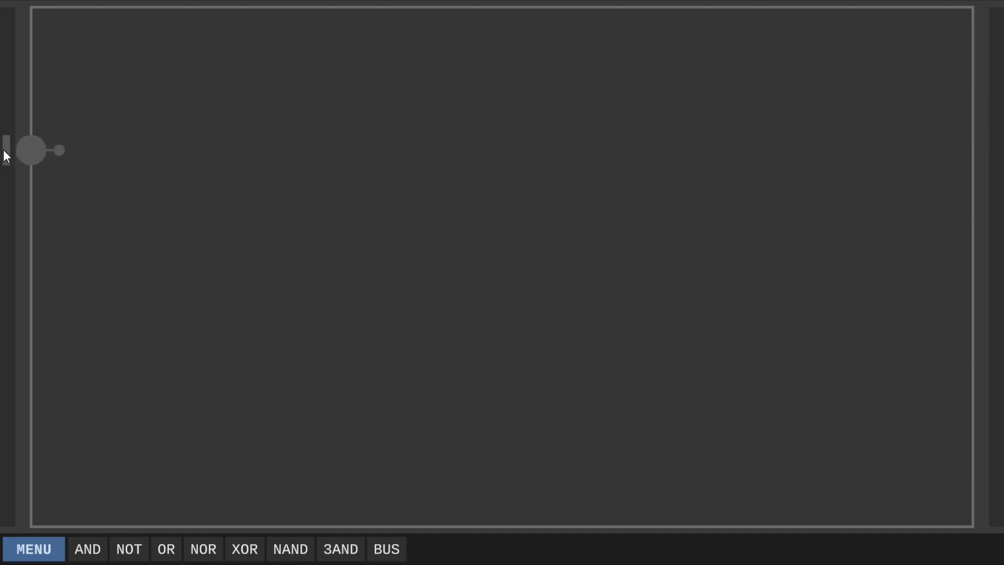
left_click(4, 150)
left_click(59, 150)
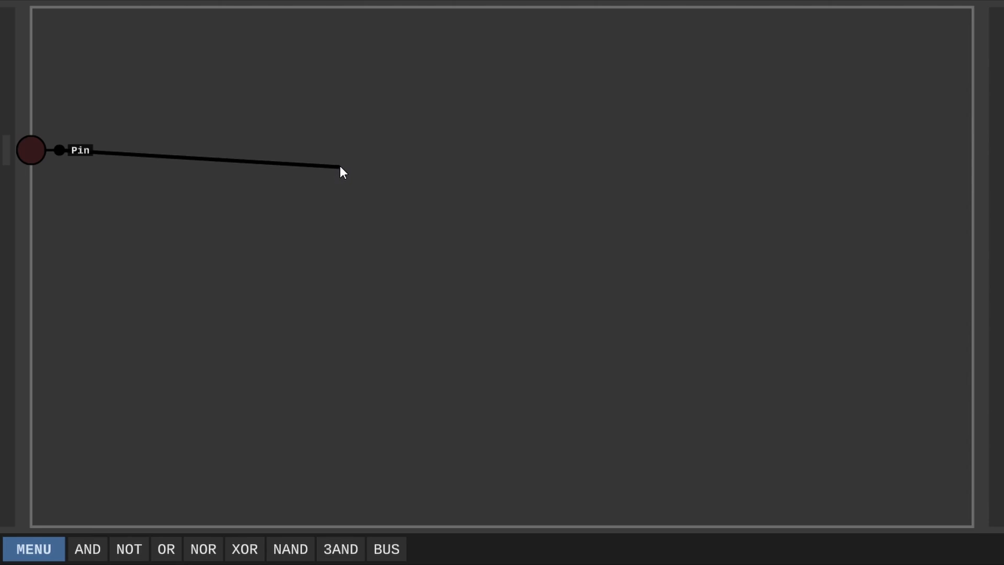
right_click(119, 175)
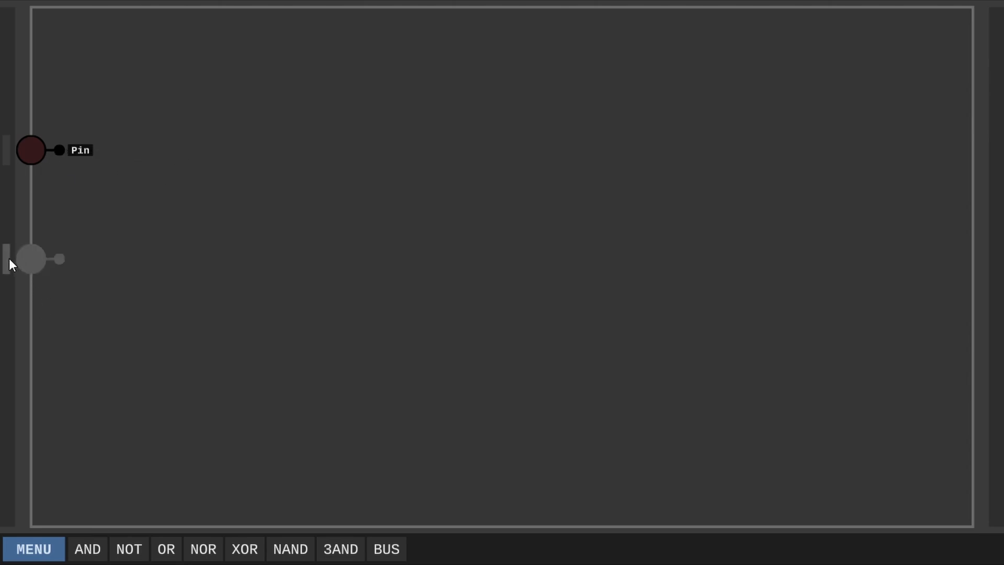
left_click(7, 259)
left_click(59, 150)
right_click(216, 281)
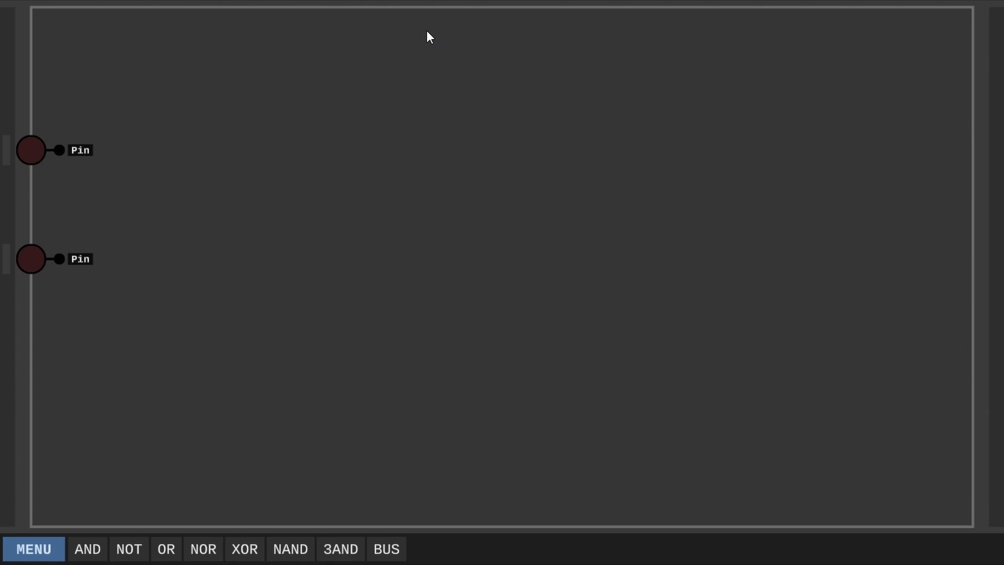
left_click(6, 321)
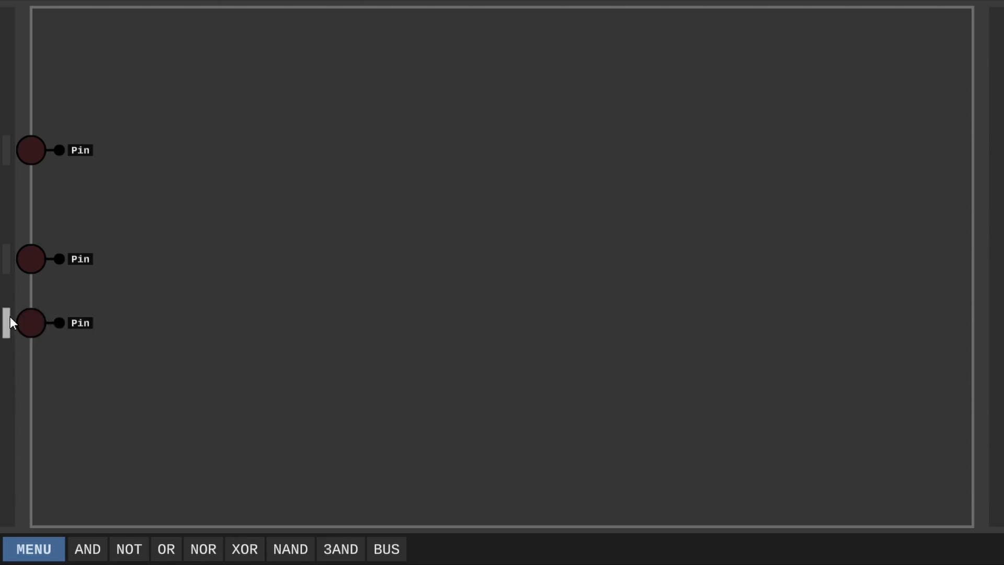
Place an OR gate above an AND gate and add a fourth input pin above the existing ones
left_click(166, 549)
left_click(204, 279)
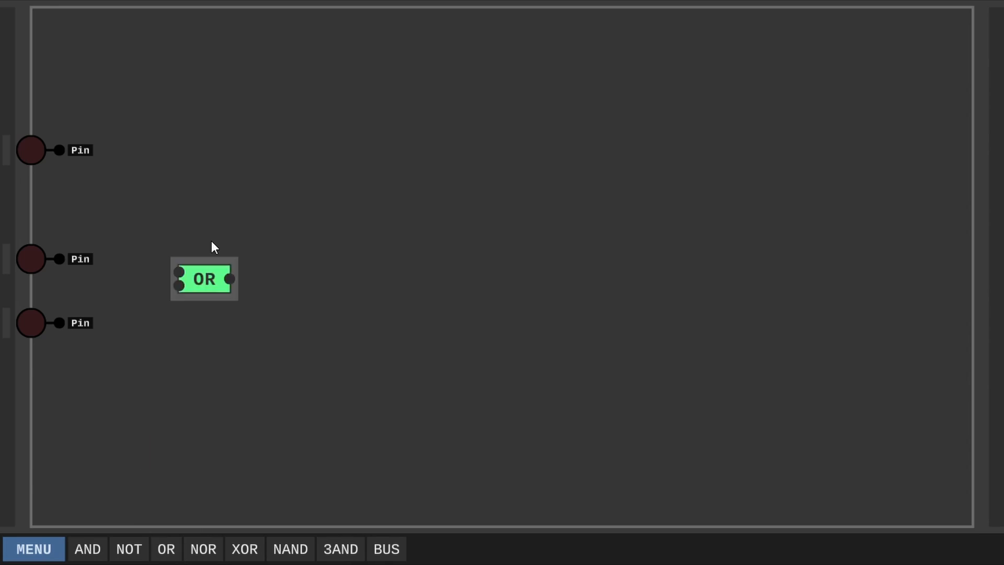
left_click(214, 150)
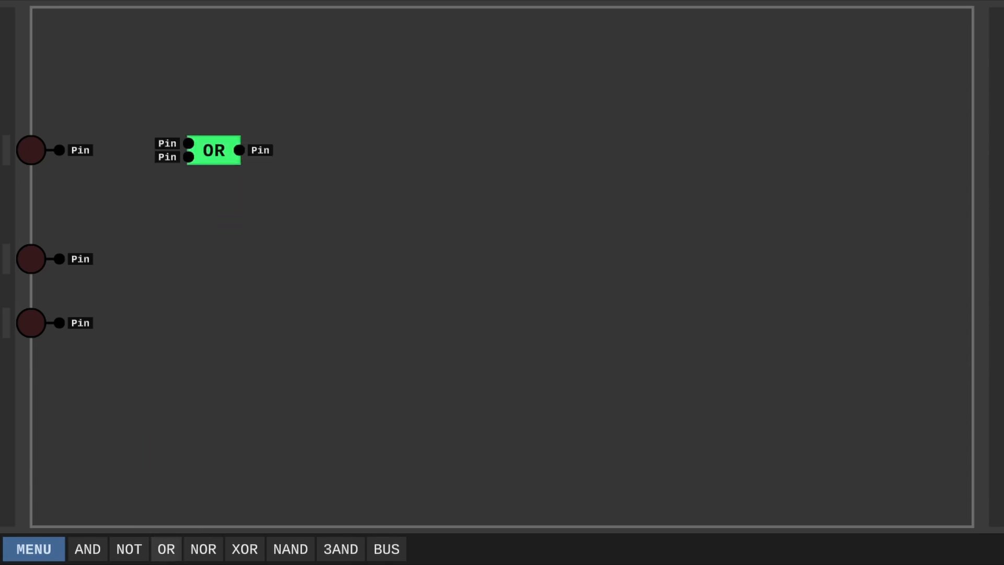
left_click(88, 549)
left_click(218, 290)
left_click(7, 92)
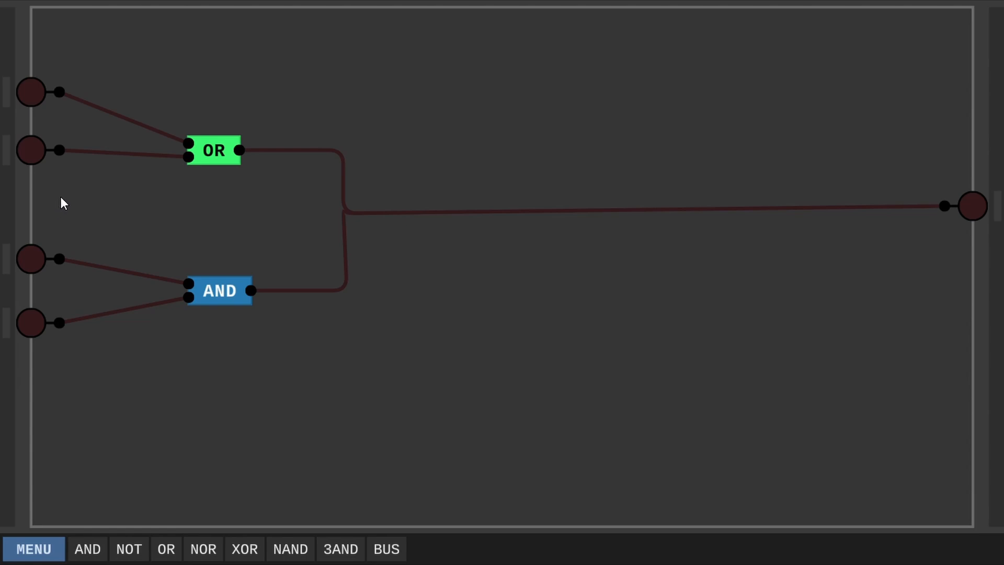
Toggle the topmost input to test the OR signal, leave it on, and shift the output pin slightly down
left_click(46, 96)
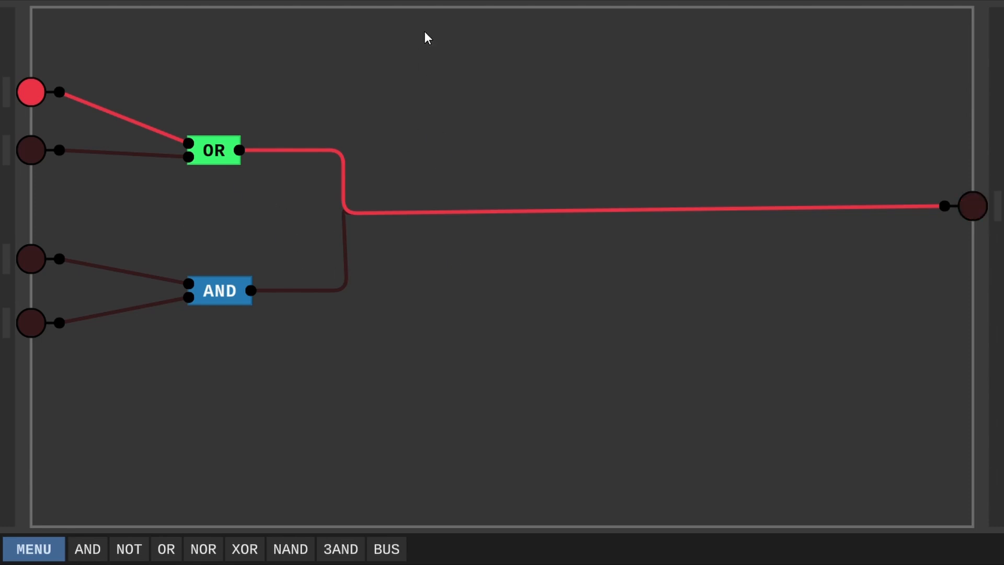
left_click(38, 83)
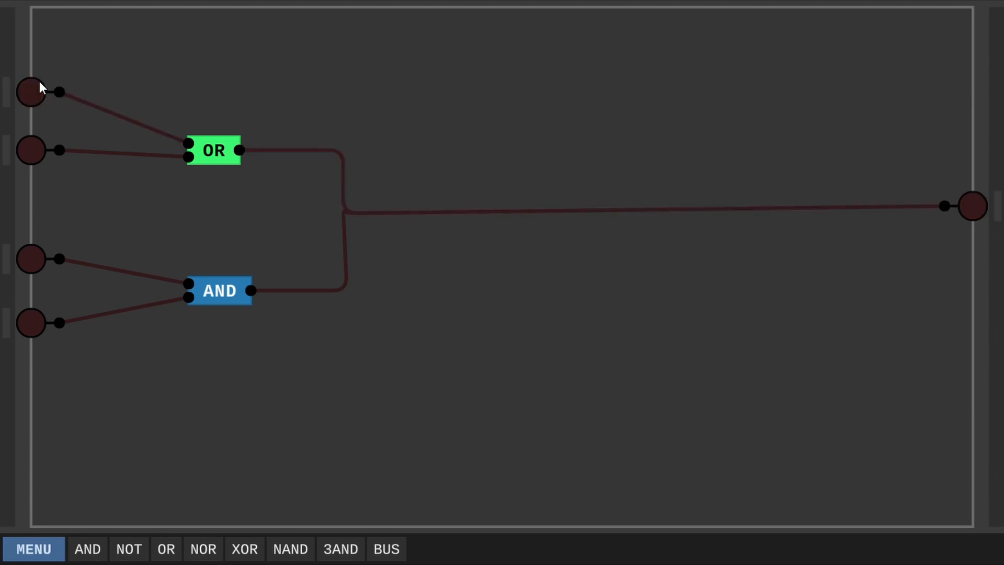
left_click(38, 86)
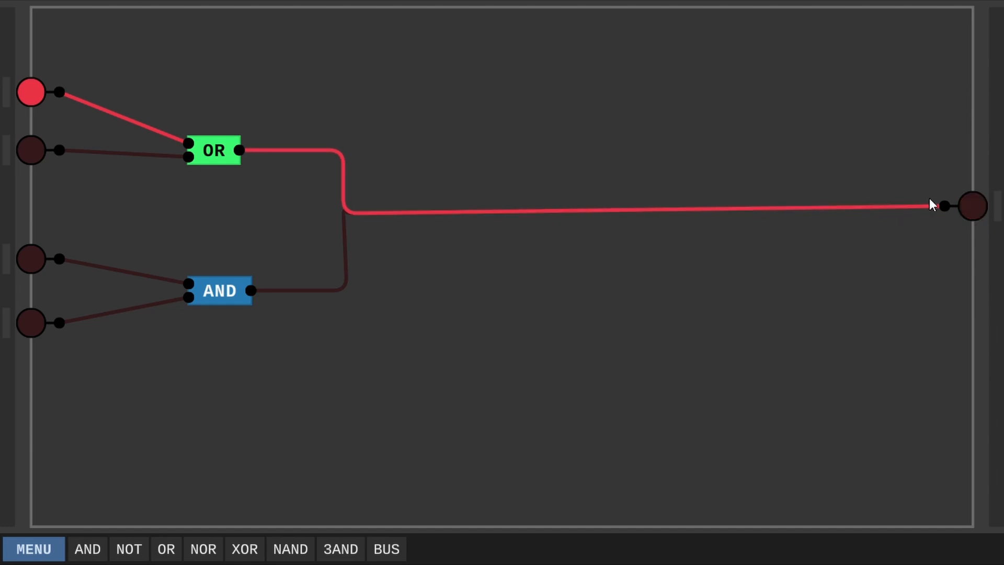
mouse_move(999, 208)
left_mouse_down()
mouse_move(999, 192)
mouse_move(1000, 212)
left_mouse_up()
left_click(505, 136)
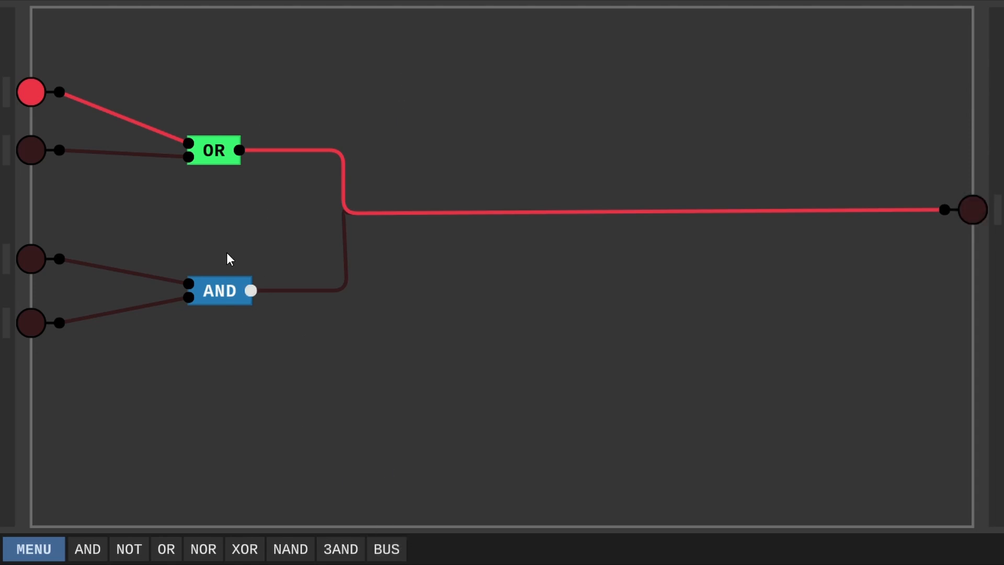
Delete the two wires that connect the lower input pins to the AND gate
right_click(141, 275)
left_click(180, 304)
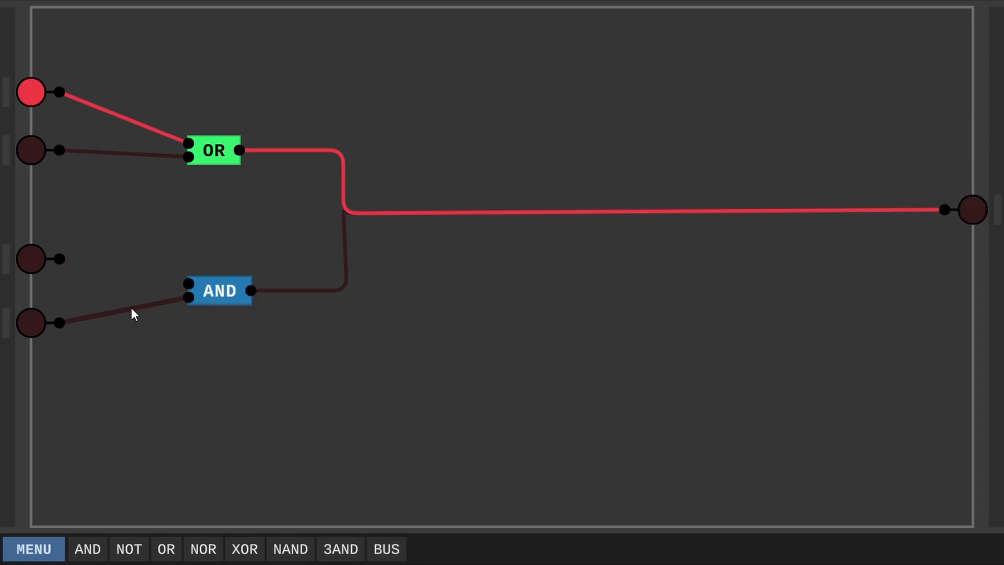
right_click(130, 309)
left_click(167, 336)
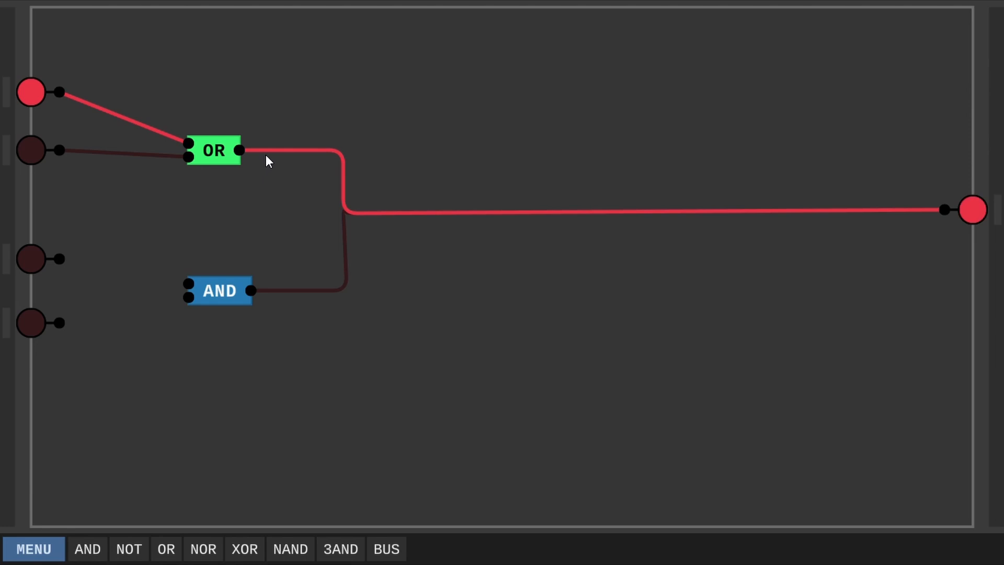
Try to route a wire from the shared output line back to the AND gate's inputs
left_click_drag(265, 152, 146, 243)
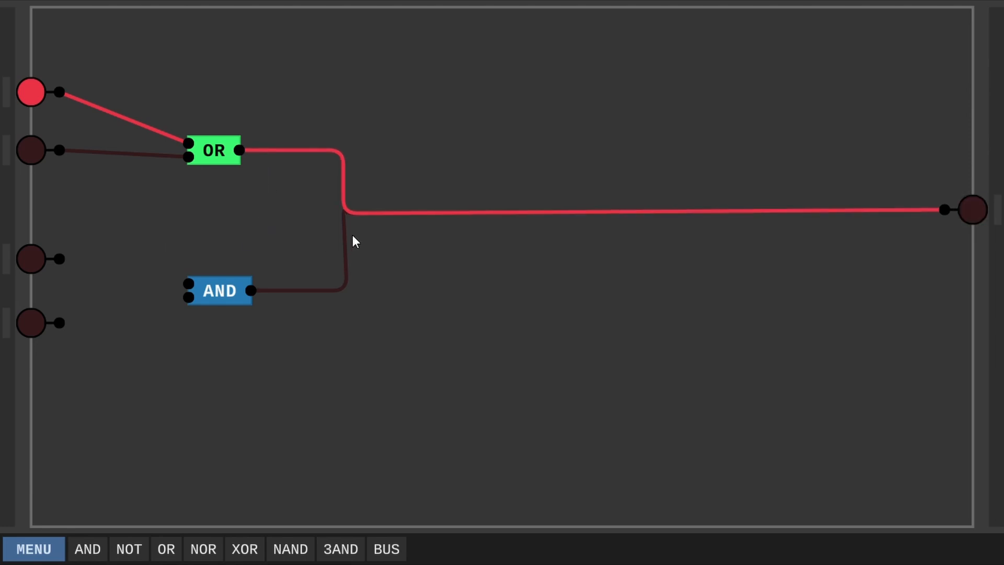
left_click_drag(367, 214, 154, 255)
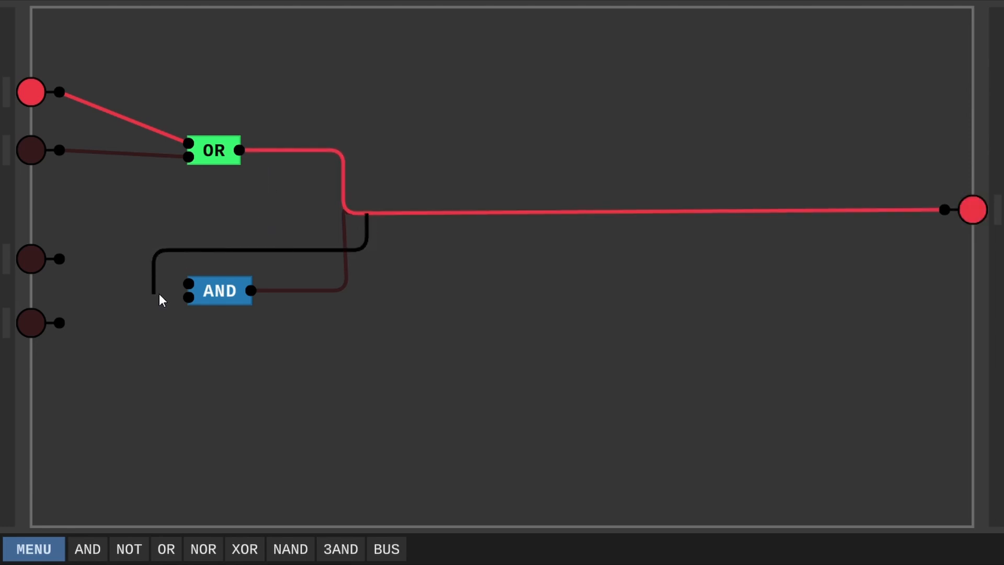
left_click_drag(159, 293, 161, 283)
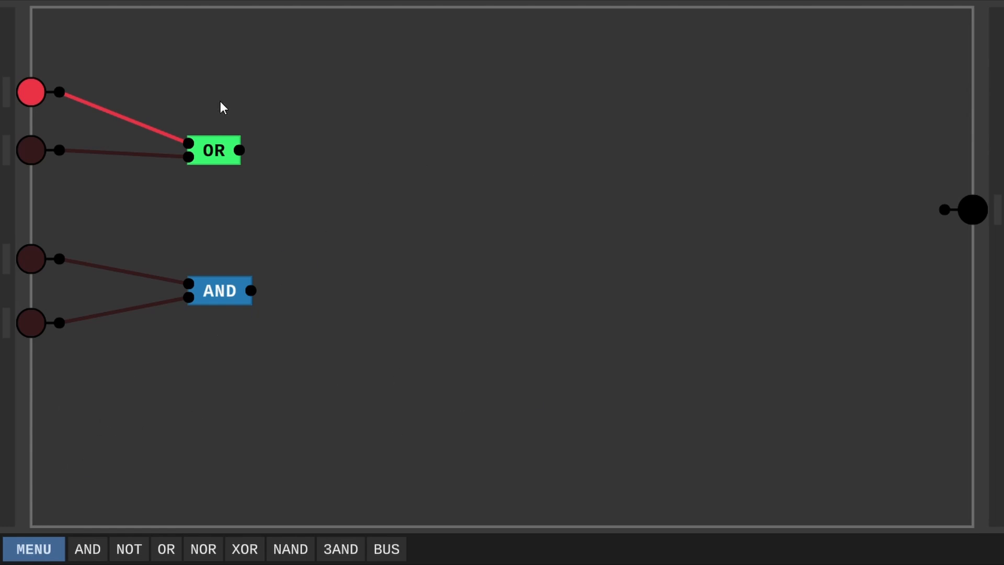
Shift the input pin feeding the AND gate's upper input slightly down and move the OR gate up
left_click_drag(4, 261, 3, 265)
left_click(402, 244)
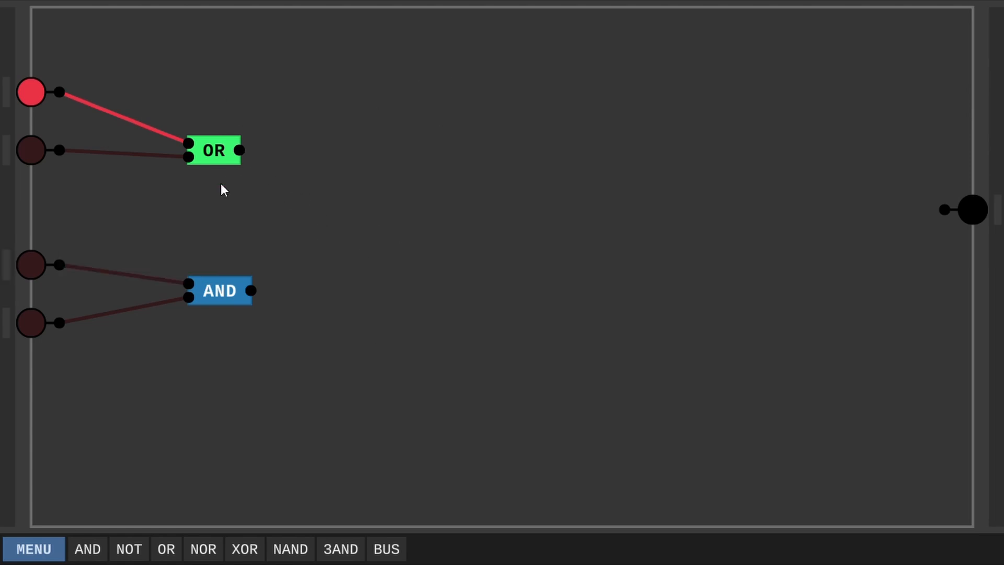
left_click_drag(217, 157, 209, 128)
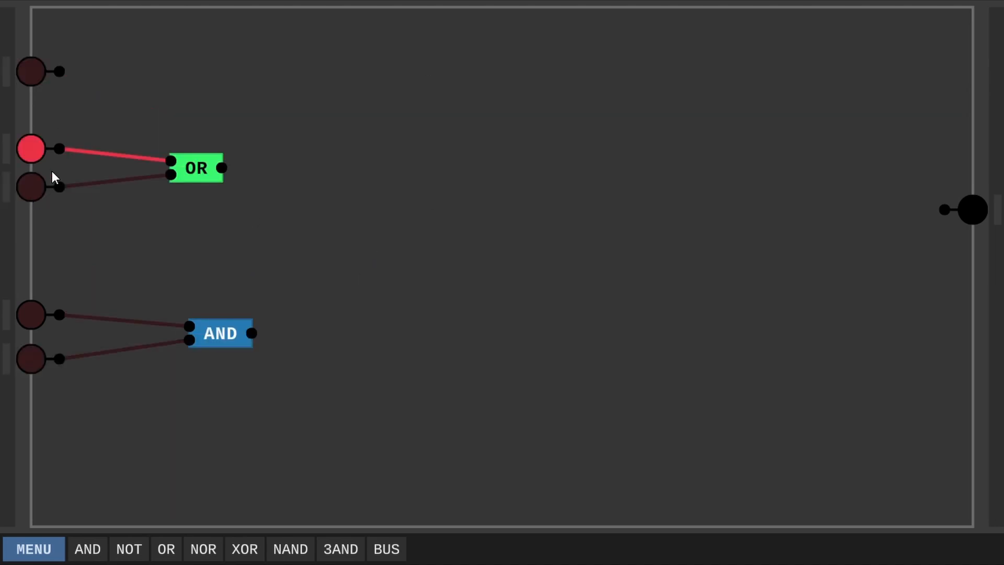
Rename the topmost, unconnected input pin Select, leave it switched off, and move the OR gate slightly right
left_click(29, 72)
right_click(7, 79)
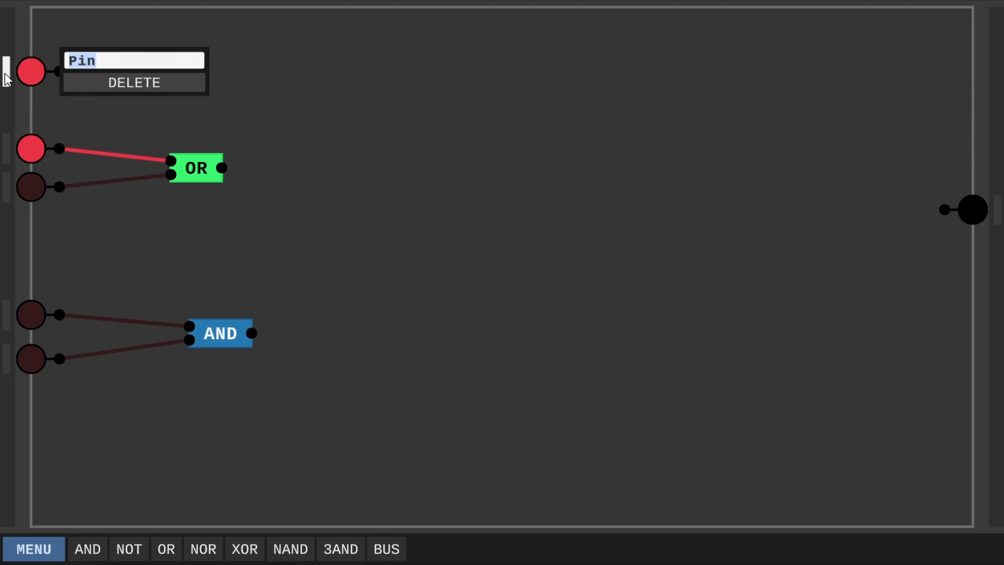
type("Select")
left_click(709, 270)
left_click_drag(188, 167, 206, 170)
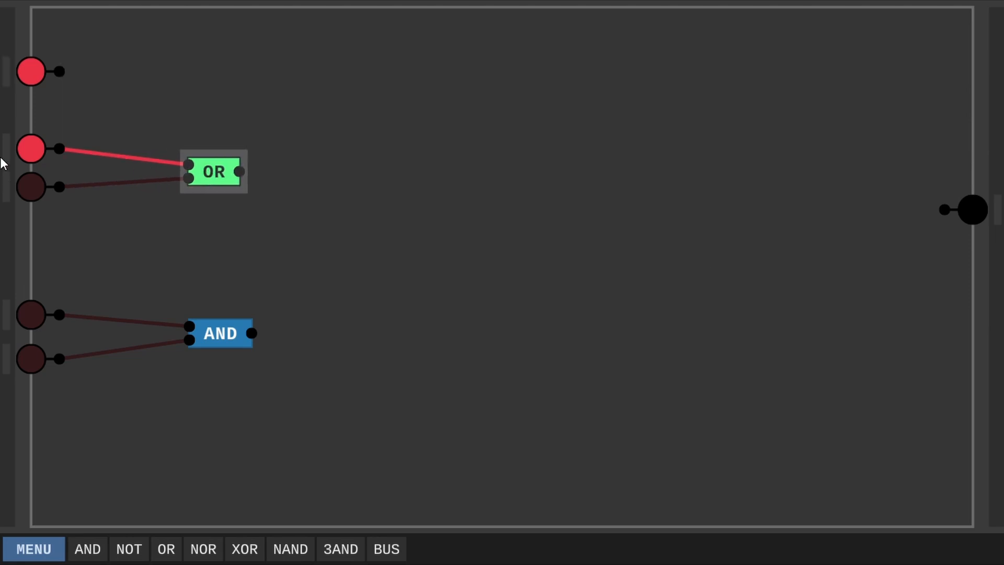
left_click(19, 63)
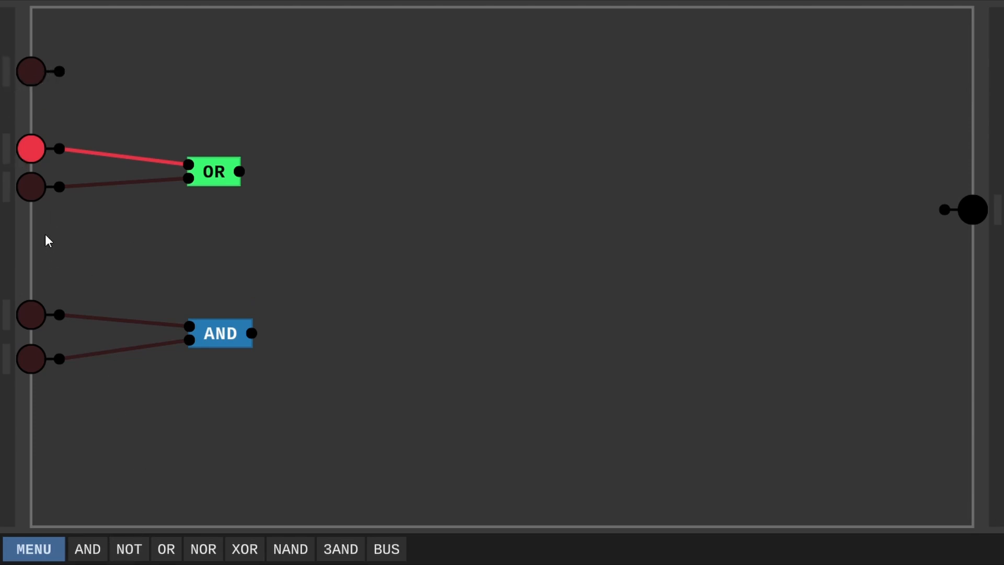
Add an AND gate fed by the OR output on its lower input and by Select, inverted through a NOT gate, on its upper input
left_click(358, 182)
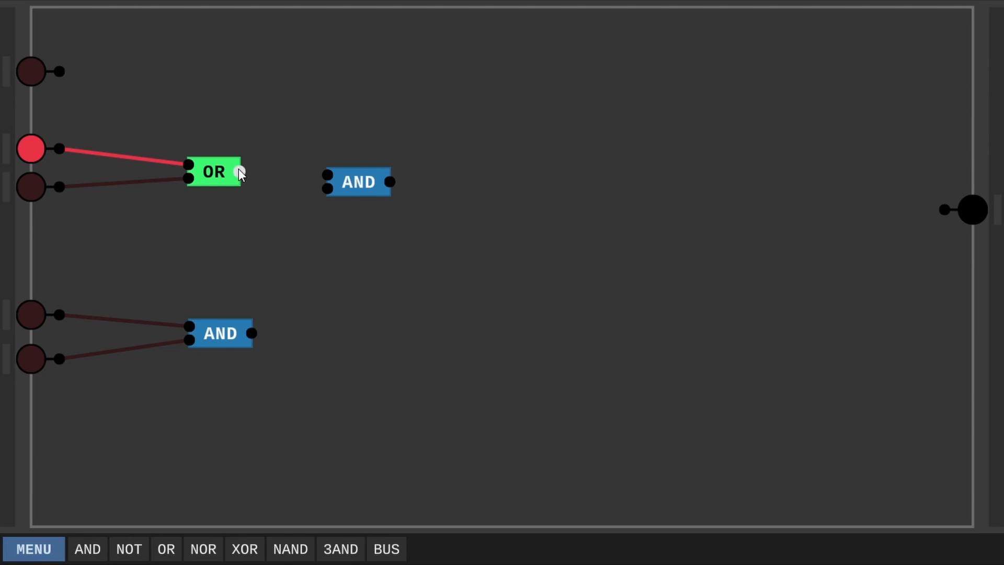
left_click_drag(298, 186, 328, 189)
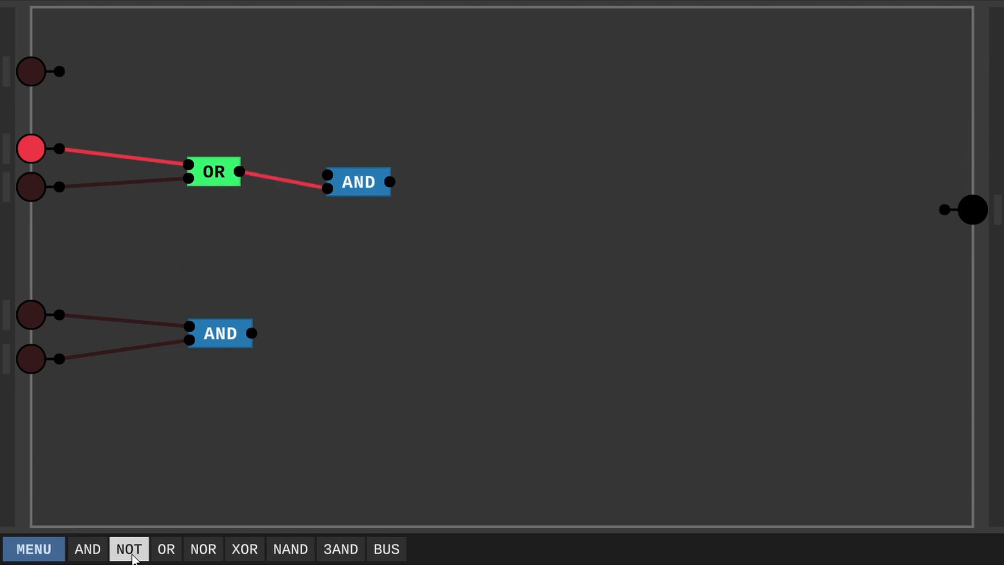
left_click_drag(129, 549, 227, 73)
right_click(224, 71)
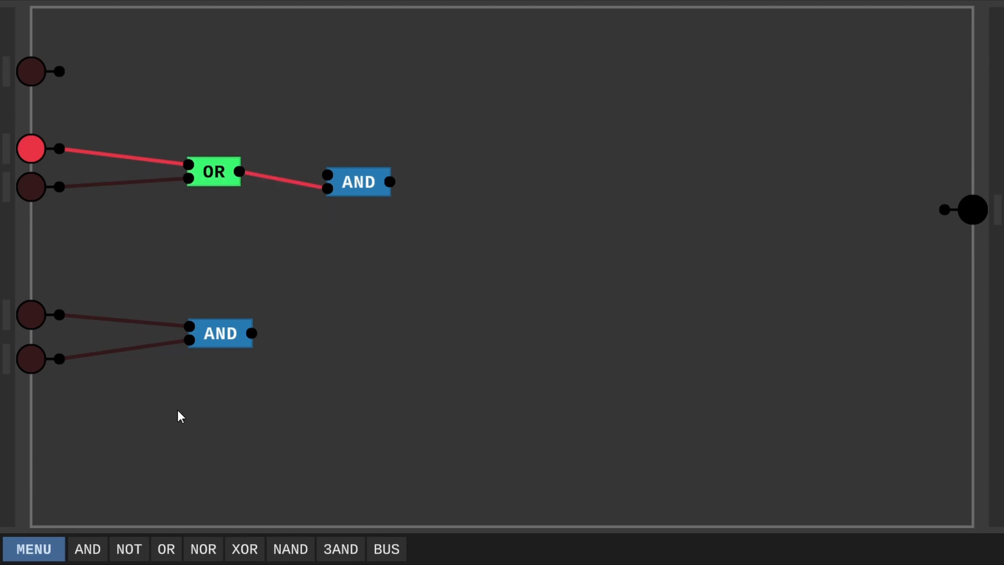
left_click_drag(128, 548, 217, 58)
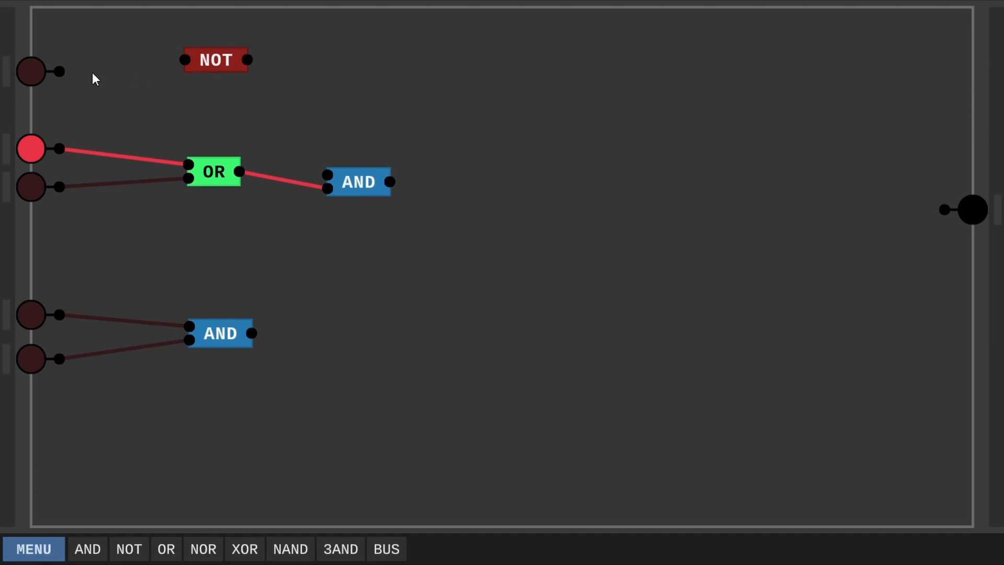
left_click_drag(59, 71, 185, 59)
left_click_drag(247, 59, 327, 175)
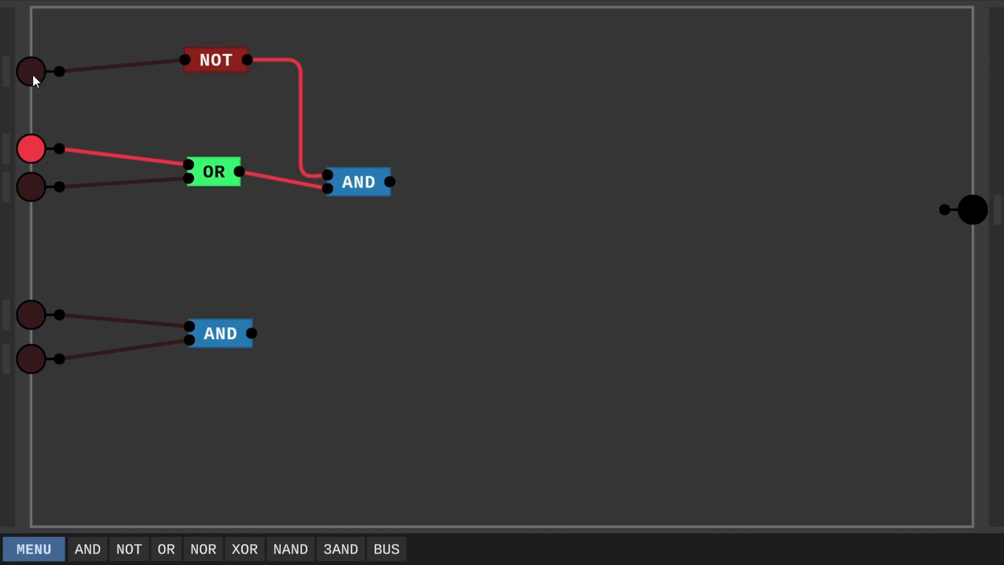
Add another AND gate fed by the Select wire on its upper input and the lower AND gate's output on its lower input
left_click_drag(88, 548, 375, 314)
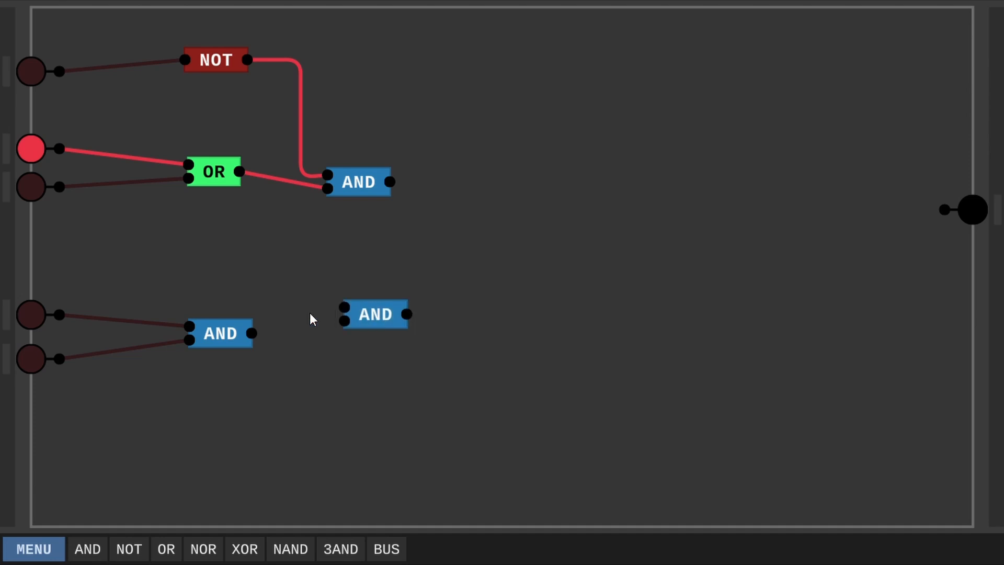
mouse_move(171, 127)
left_mouse_down()
mouse_move(275, 126)
mouse_move(299, 340)
mouse_move(287, 314)
mouse_move(344, 308)
left_mouse_up()
left_click_drag(251, 334, 943, 208)
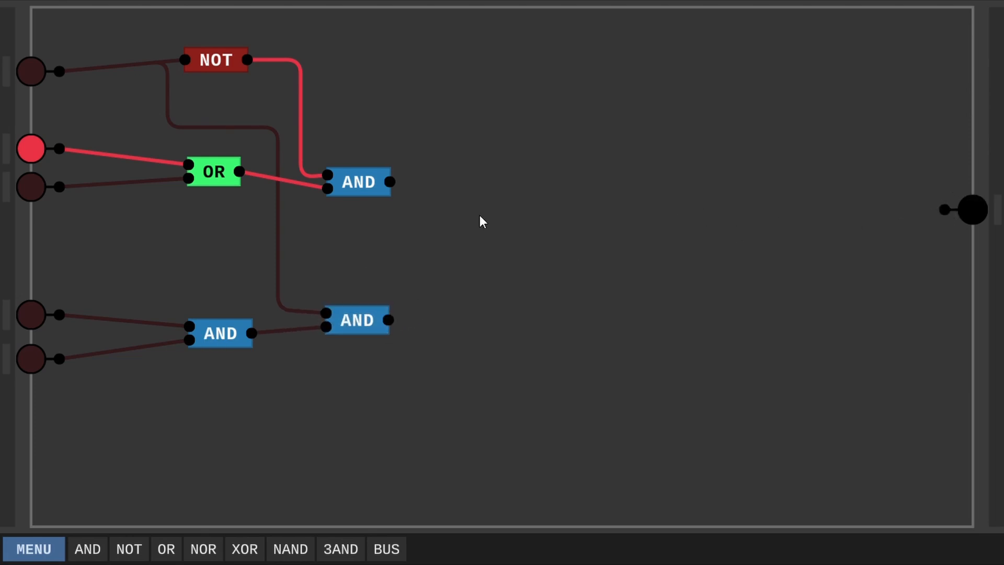
Combine the outputs of the two second-stage AND gates in a new OR gate connected to the output pin
left_click_drag(167, 549, 506, 242)
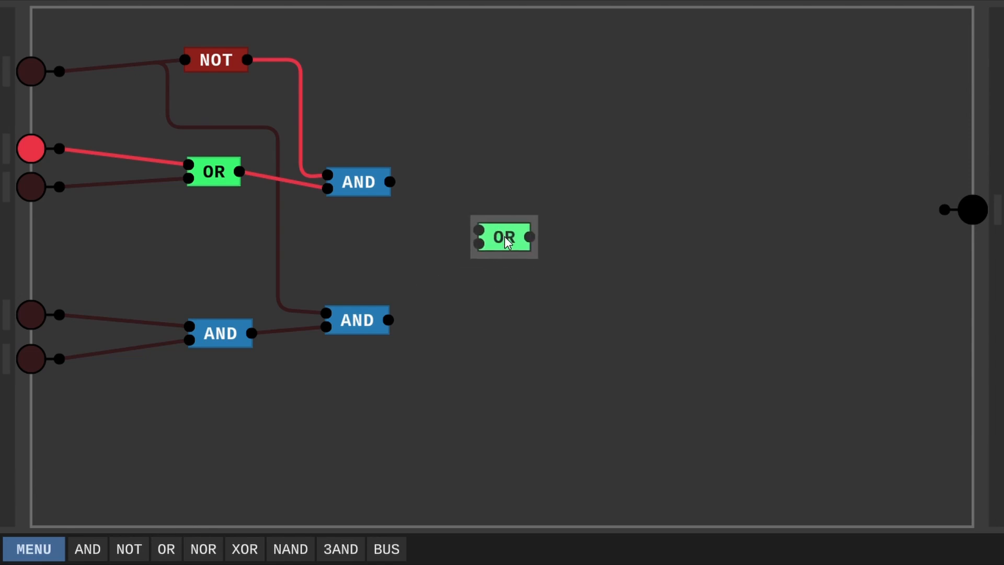
left_click_drag(390, 182, 484, 233)
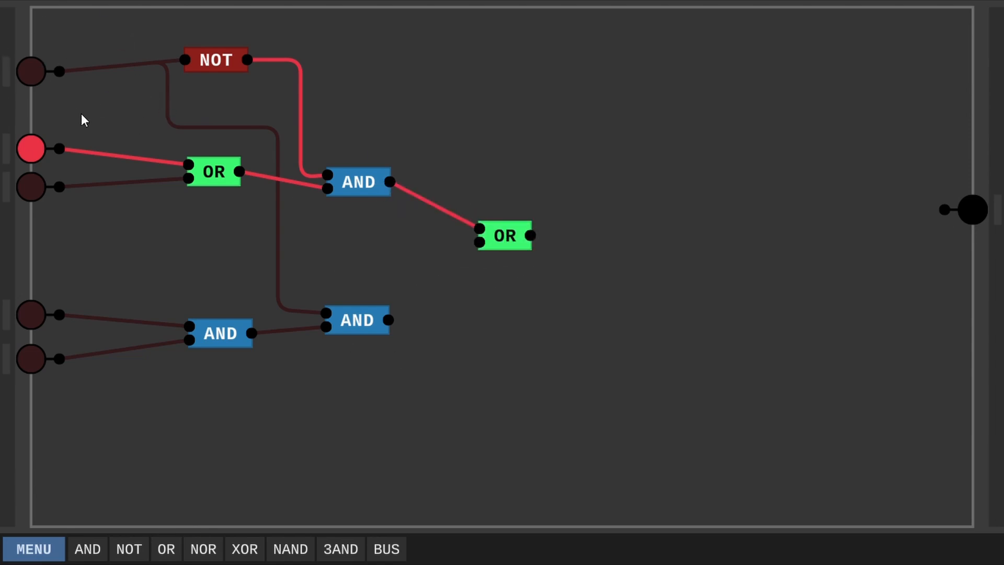
left_click(31, 71)
left_click(31, 71)
left_click_drag(388, 320, 485, 234)
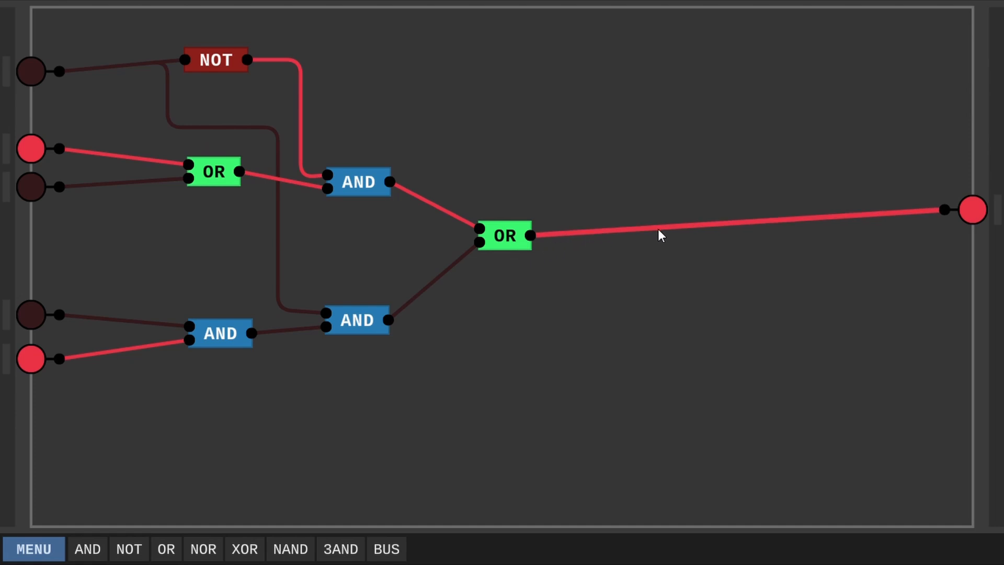
Move the output pin down in line with the final OR gate and switch the Select input on to test the circuit
left_click_drag(997, 209, 997, 230)
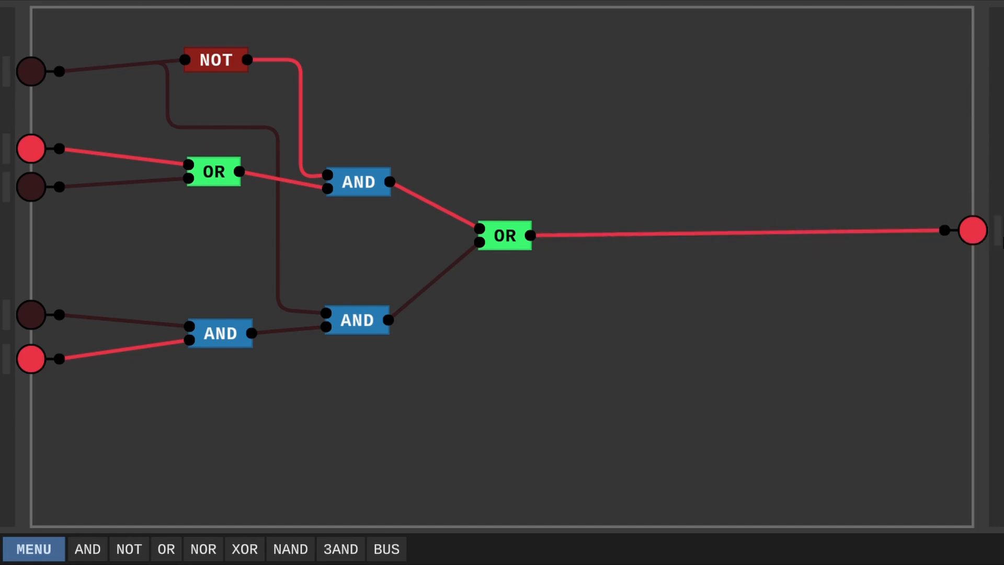
left_click(29, 73)
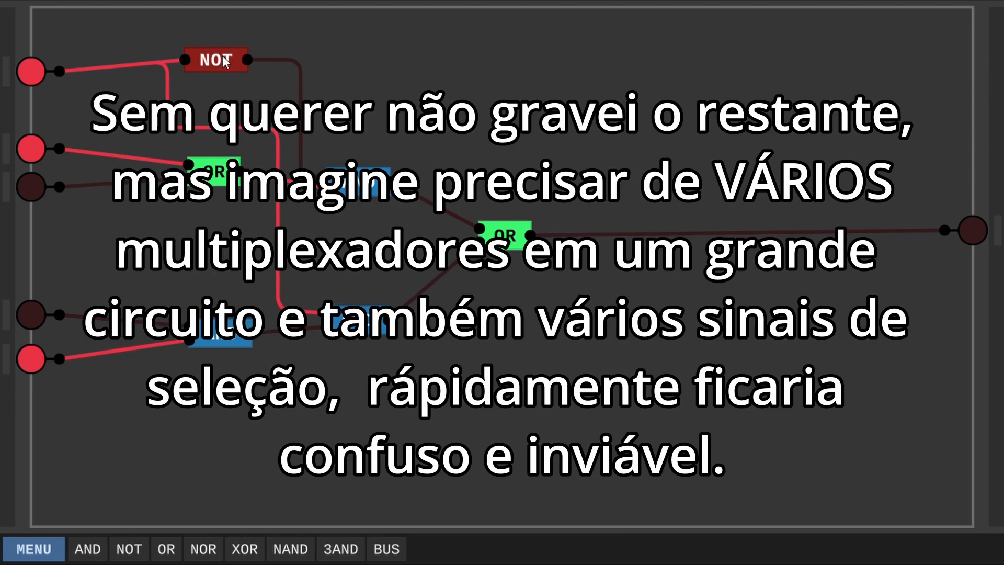
left_click_drag(225, 61, 332, 64)
left_click_drag(263, 31, 651, 369)
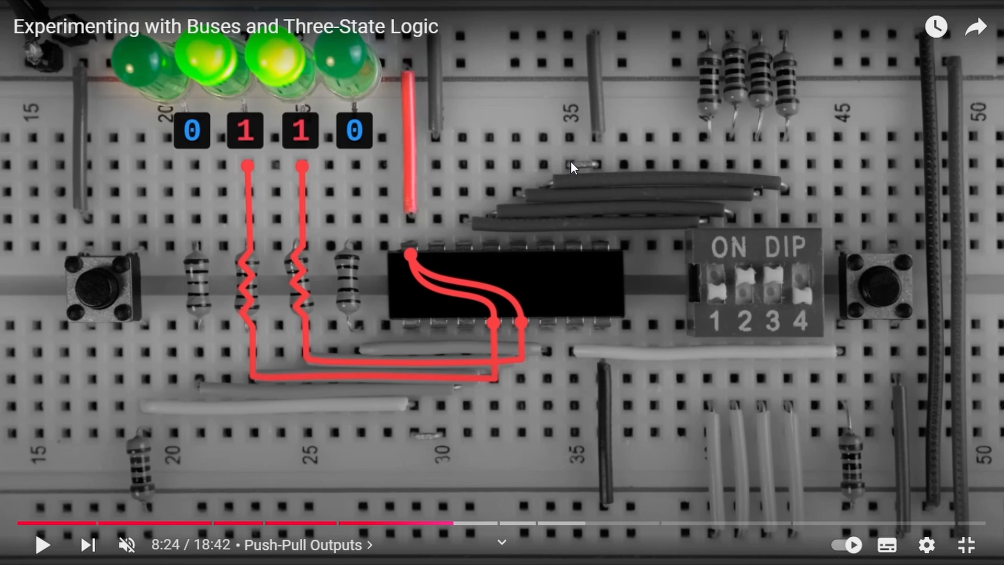
Switch to the YouTube video "Experimenting with Buses and Three-State Logic" and review its Push-Pull Outputs section
key("Left")
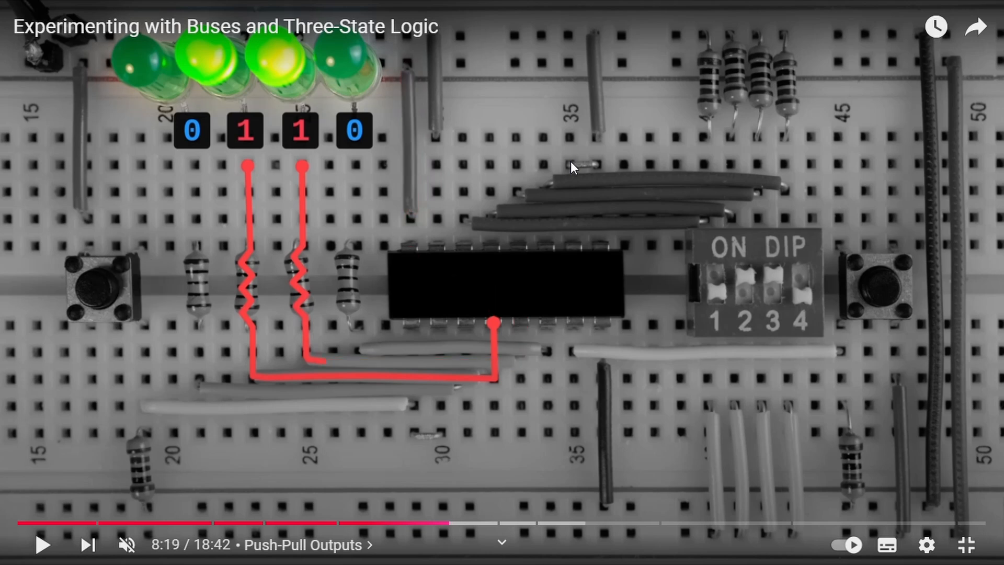
key("Right")
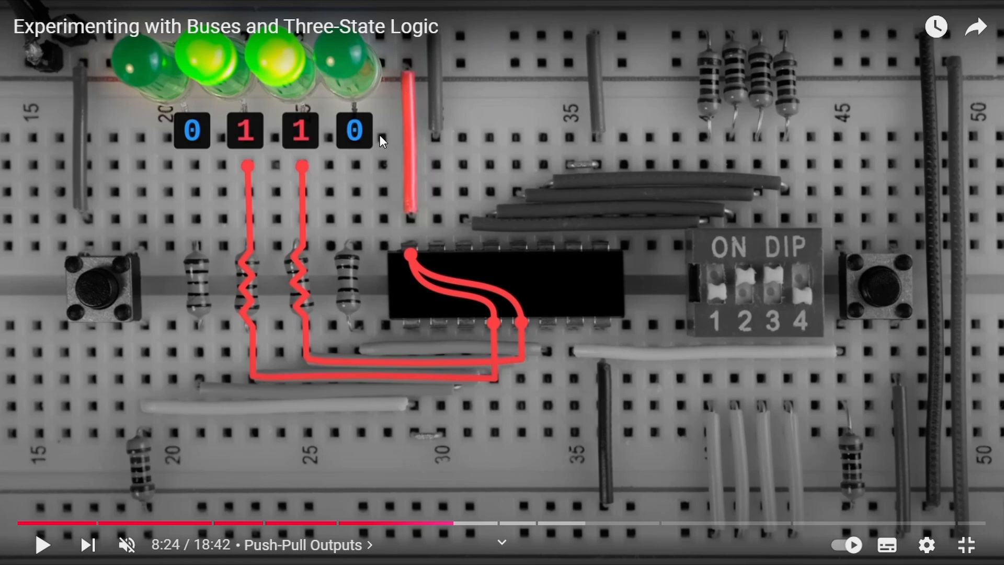
key("space")
key("Right")
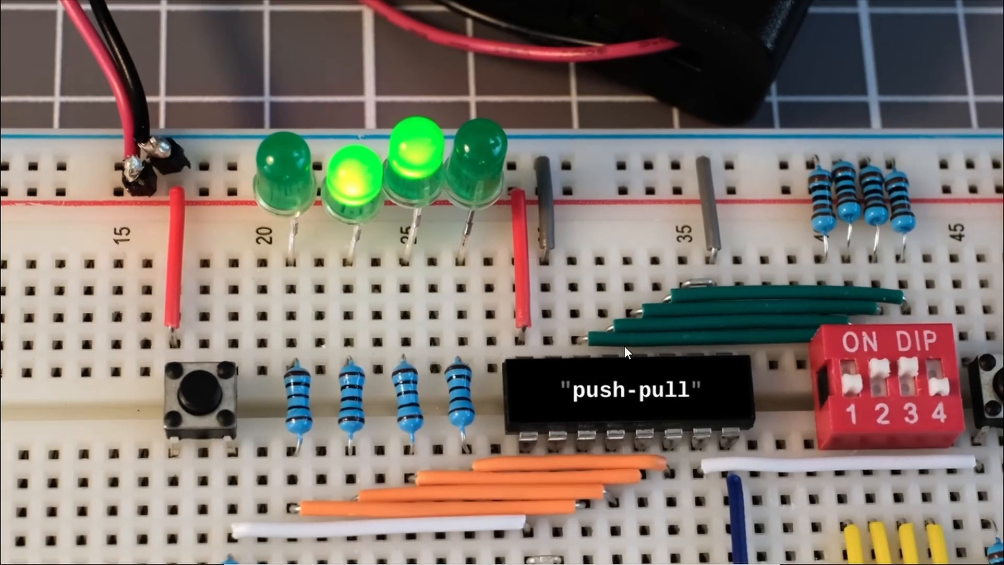
Pause the video in the Bus Contention section and skip ahead to 9:34, where two chips drive the same bus
left_click(616, 221)
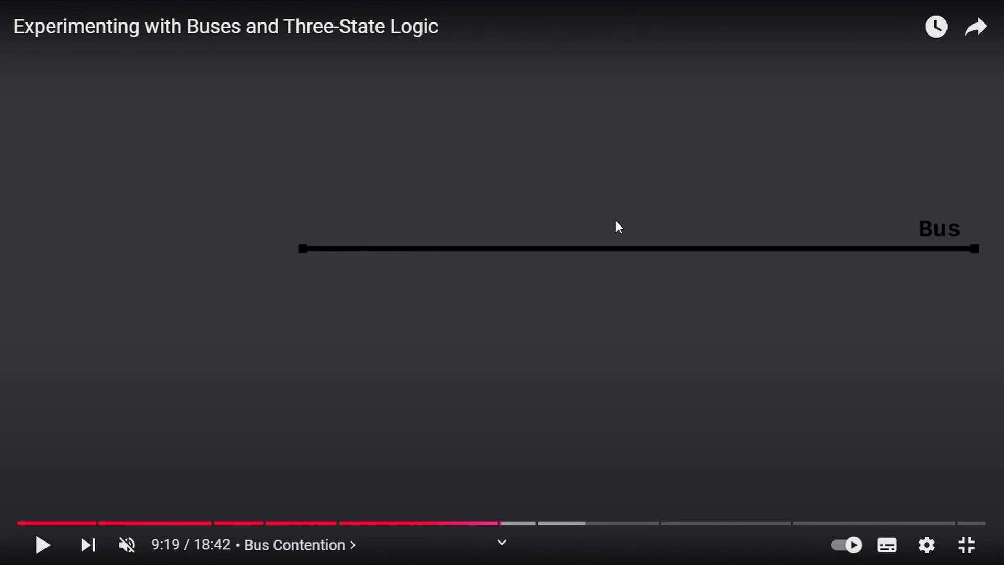
key("Right")
key("Right")
key("Right")
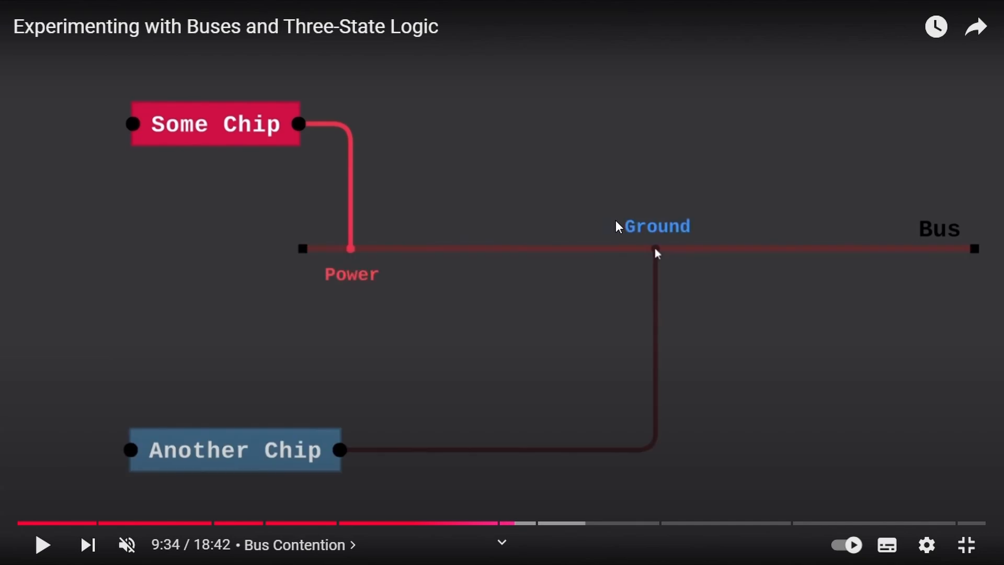
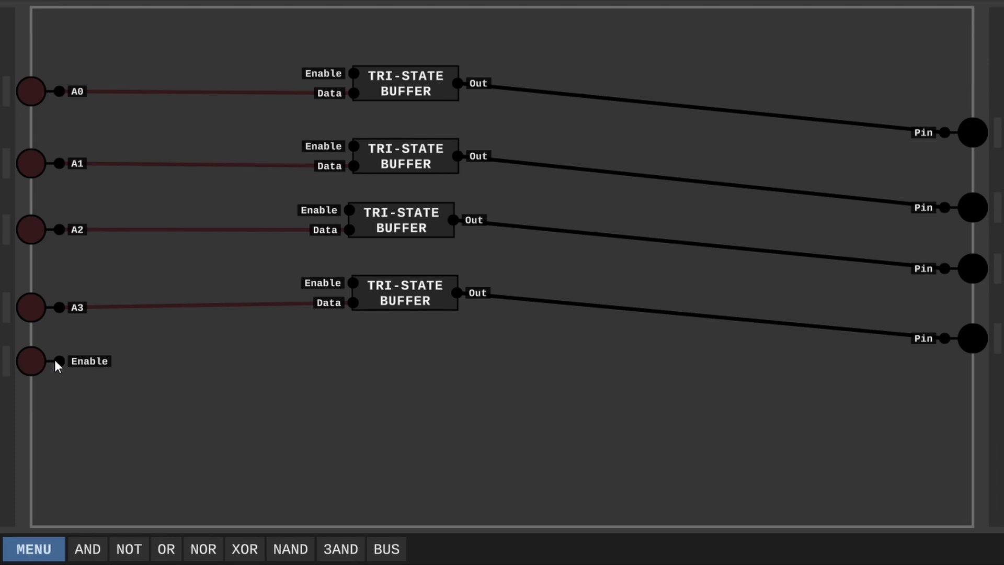
View the inside of the lowest tri-state buffer and return to the circuit
left_click_drag(57, 361, 424, 157)
right_click(434, 286)
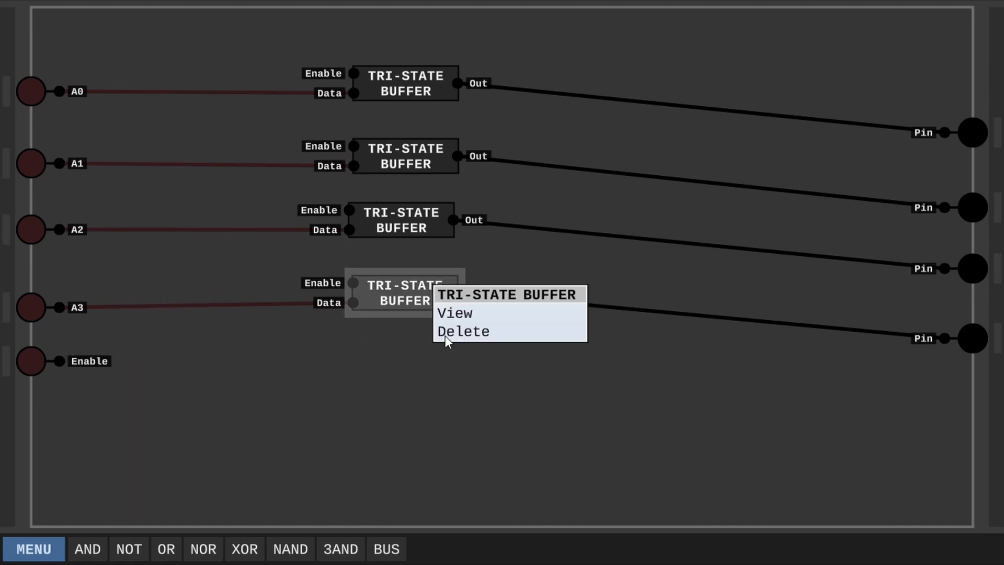
left_click(458, 312)
left_click(936, 19)
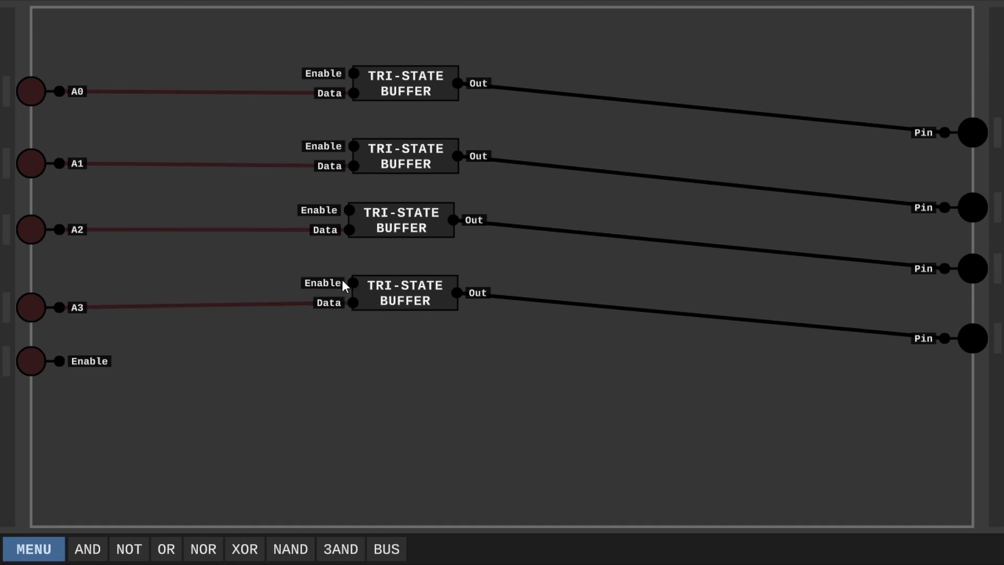
Wire the Enable input to the Enable pins of all four tri-state buffers
left_click(59, 361)
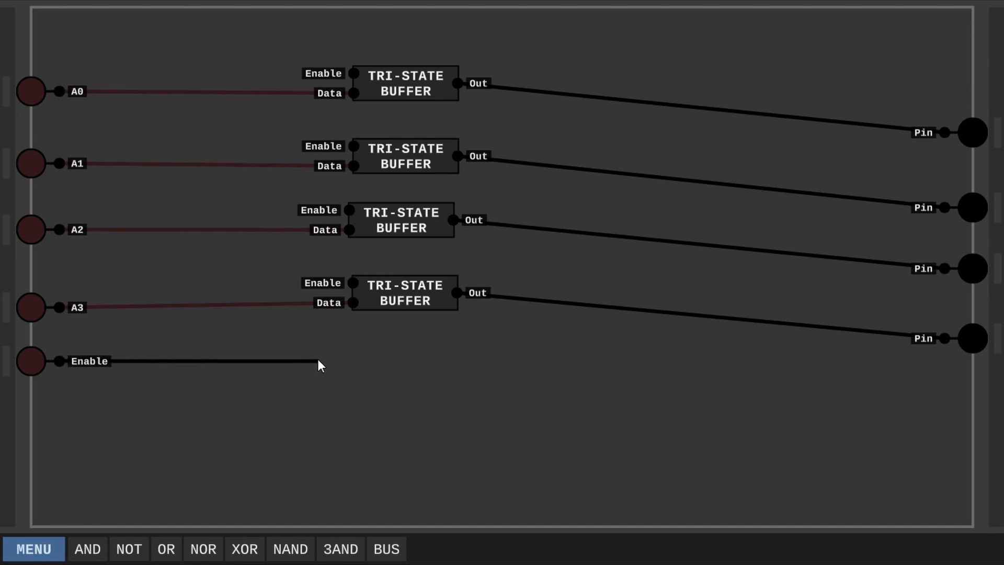
left_click(354, 73)
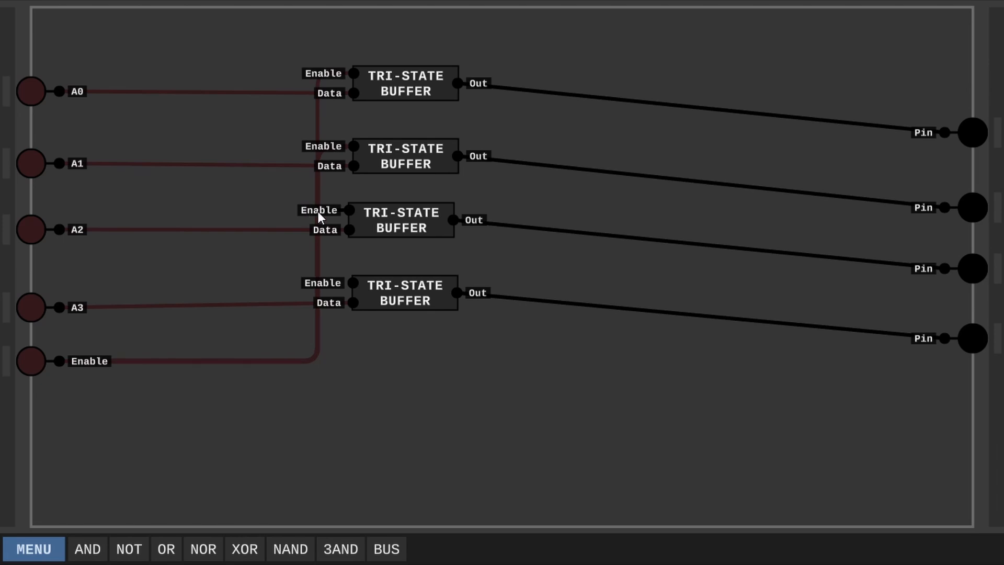
Test the data inputs by toggling them while Enable is off, leaving only A0 on
double_click(31, 307)
left_click(26, 307)
left_click(27, 217)
left_click(38, 90)
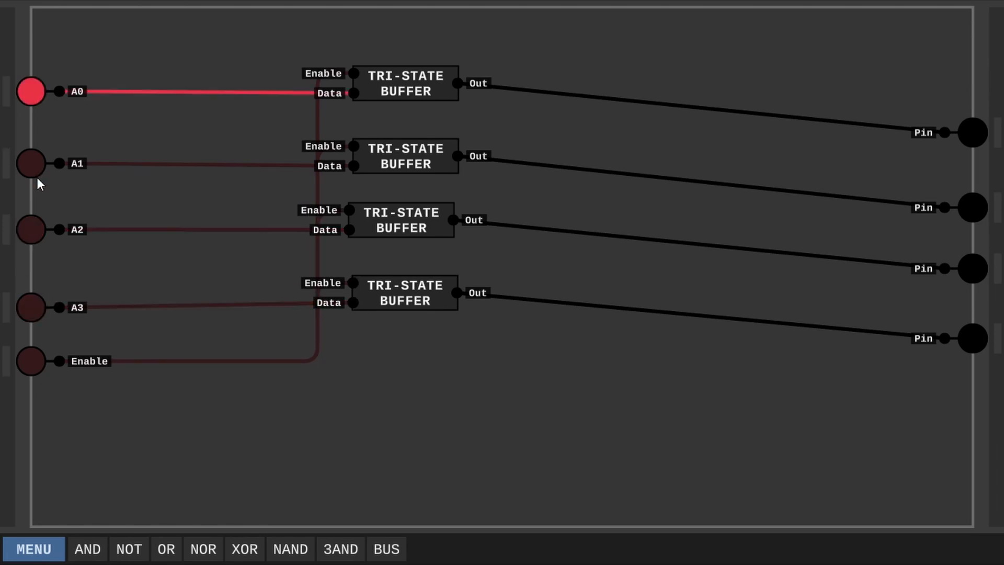
left_click(35, 170)
left_click(36, 98)
left_click(32, 157)
left_click(32, 91)
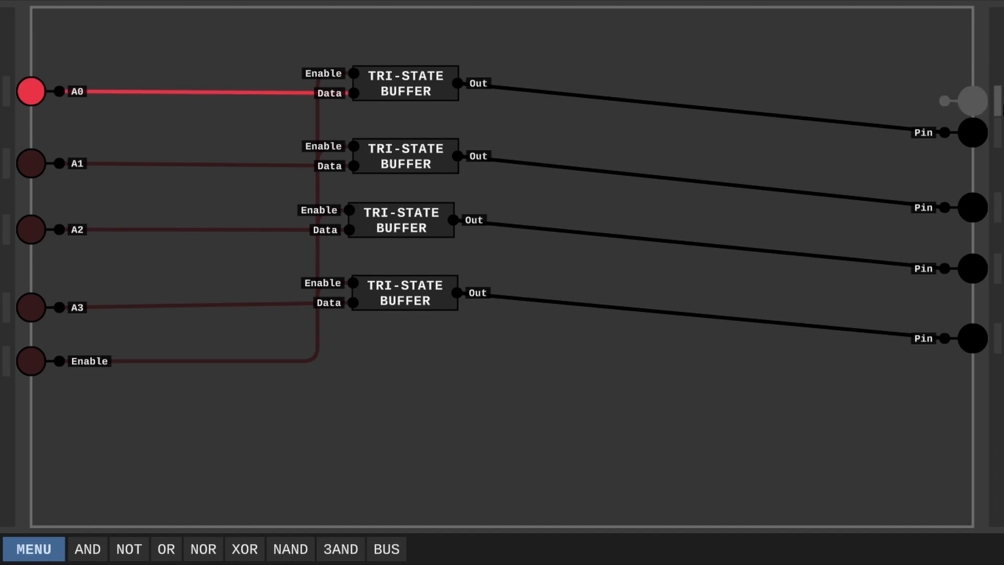
Switch Enable on, toggle the data inputs to test the buffers, and leave A0 to A3 off
left_click(33, 361)
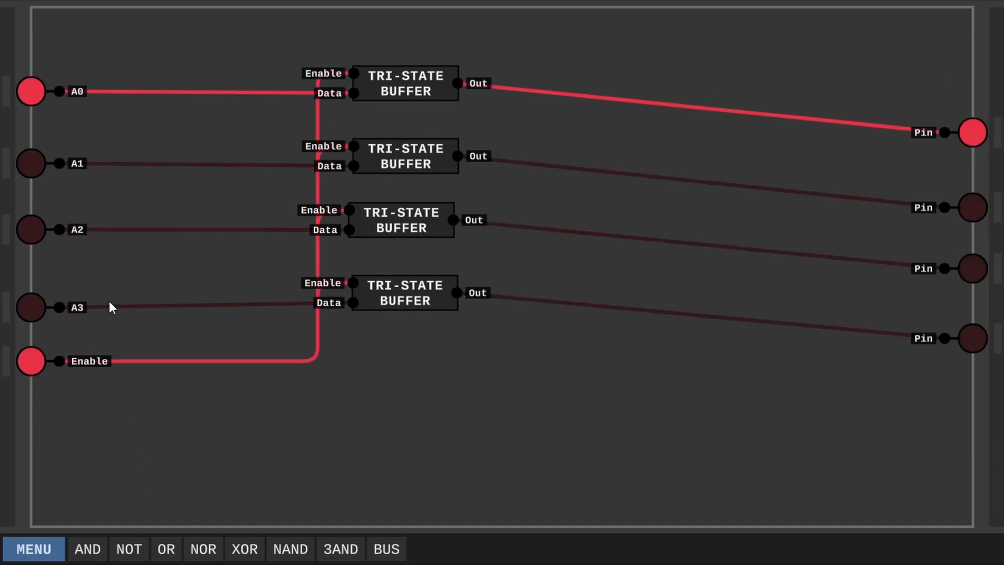
left_click(32, 305)
left_click(29, 229)
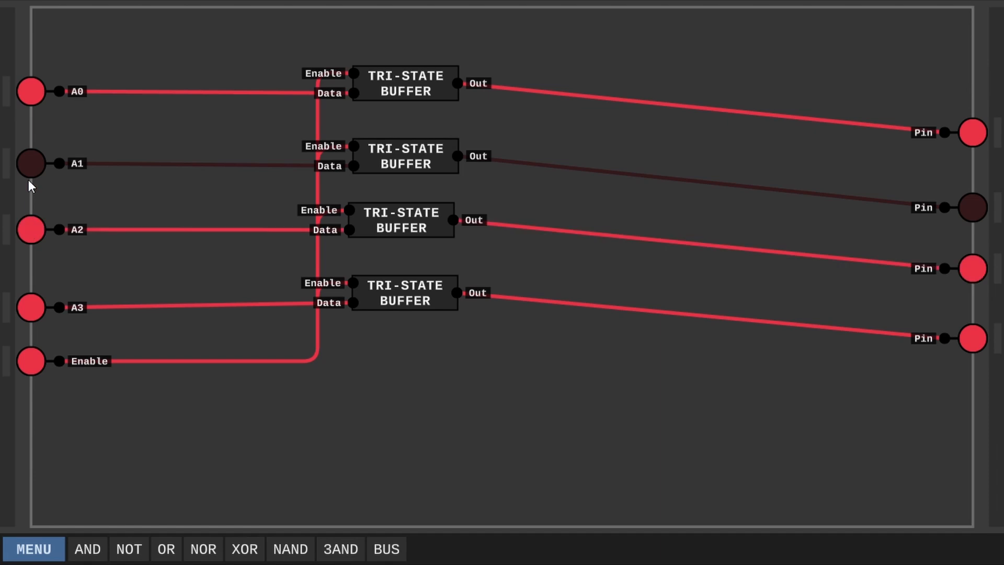
left_click(28, 176)
left_click(32, 230)
left_click(31, 309)
left_click(30, 163)
left_click(31, 92)
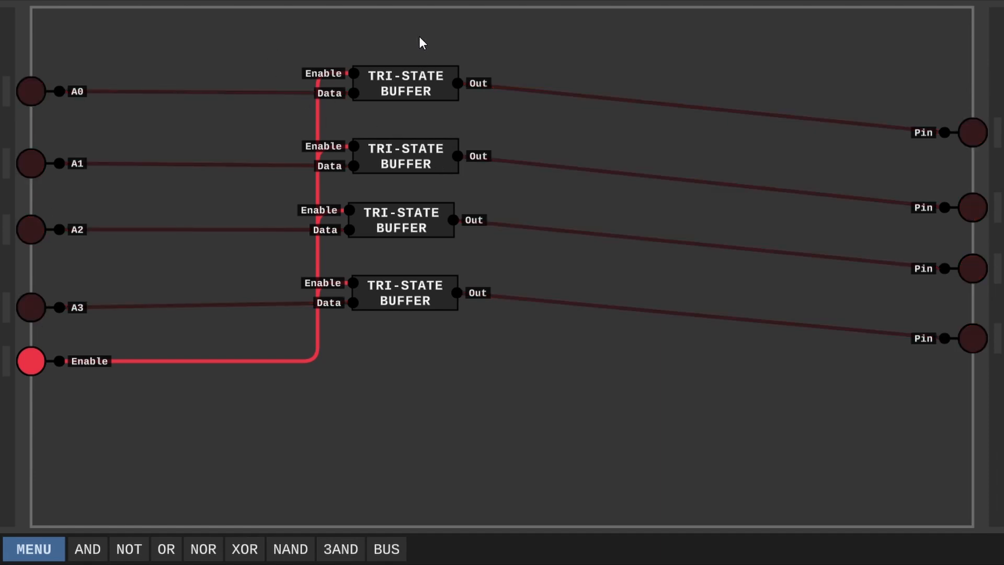
Save the circuit as a chip named "4b buffer"
left_click(48, 548)
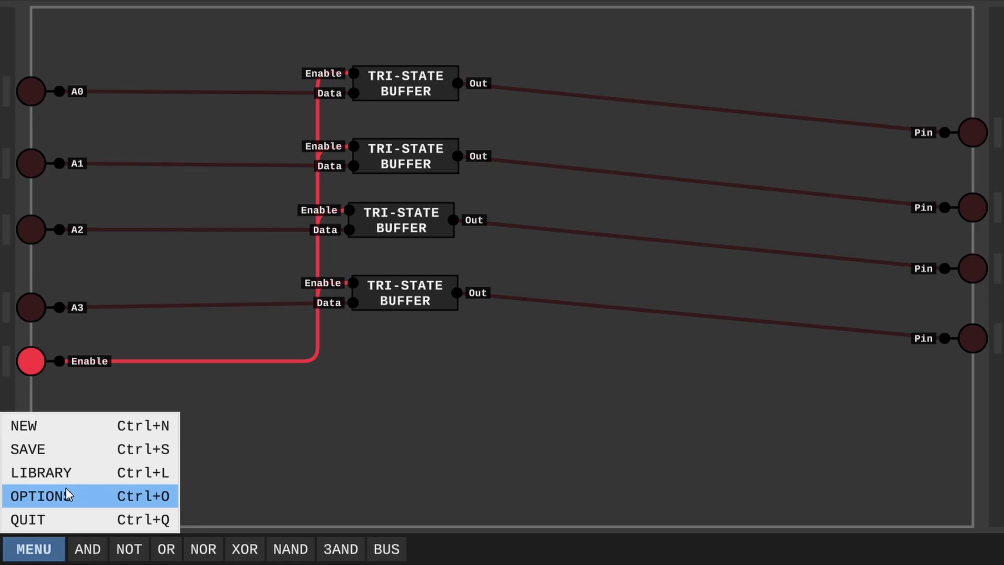
left_click(61, 453)
type("4")
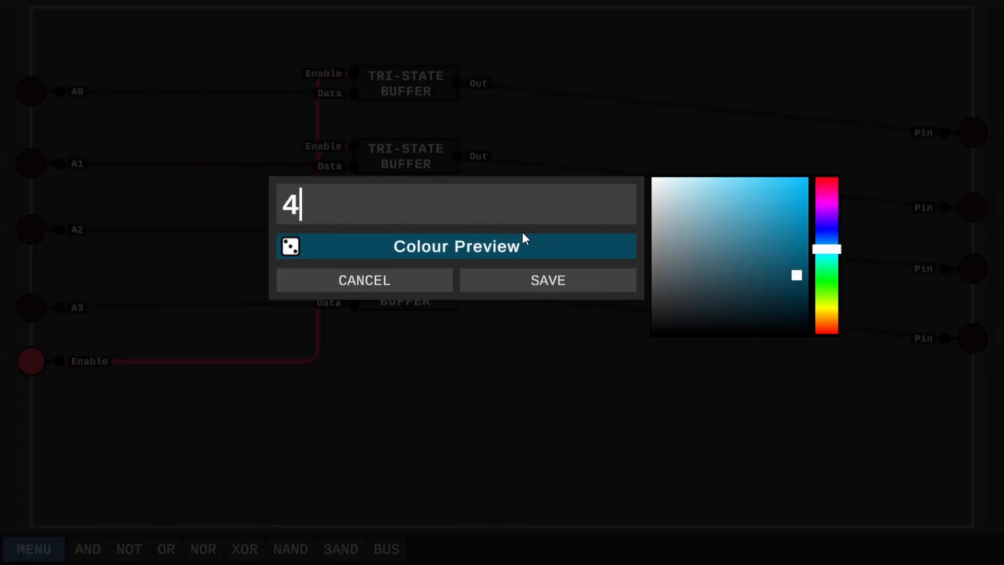
type("bit")
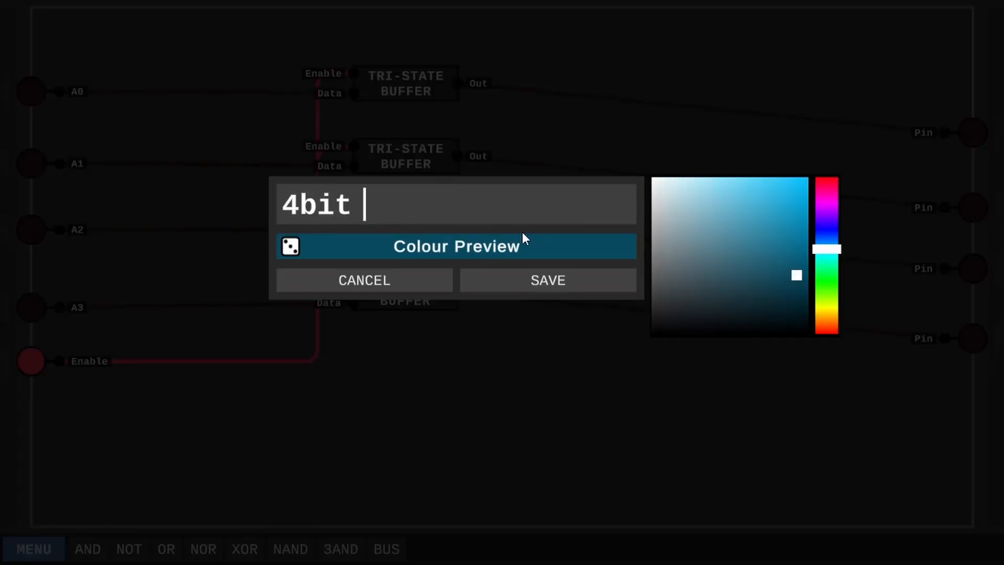
key("BackSpace")
key("BackSpace")
key("BackSpace")
type("buffer")
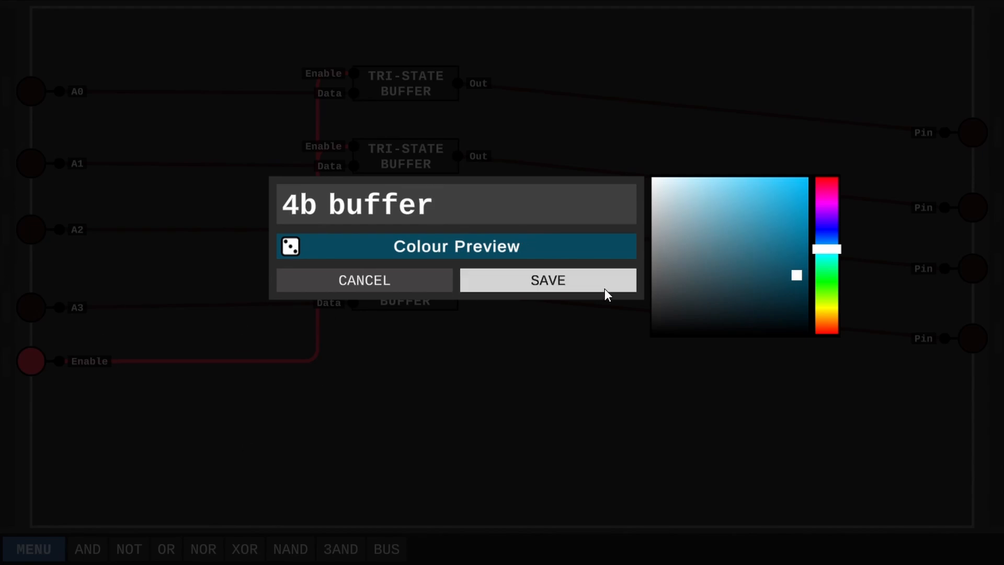
left_click(572, 287)
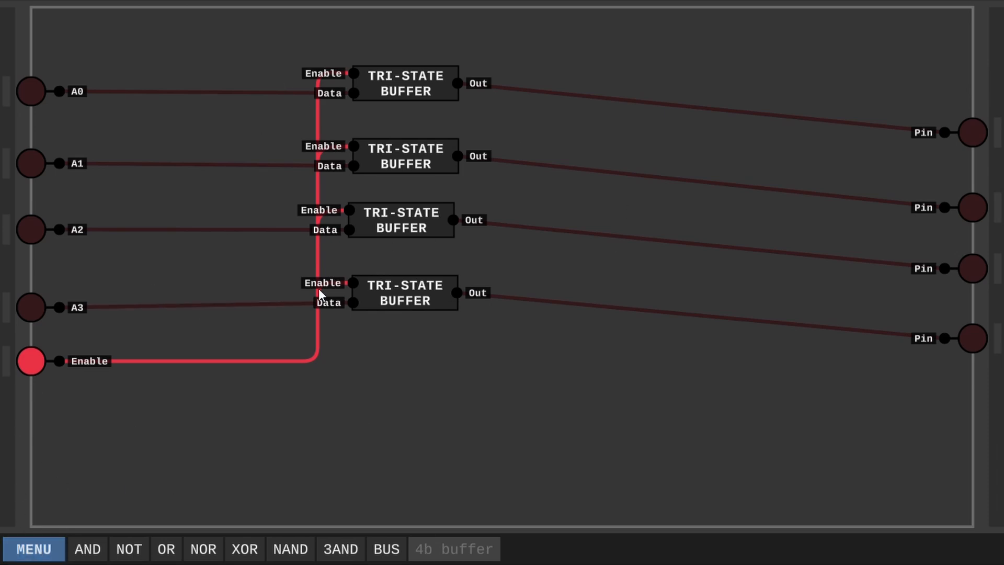
left_click_drag(105, 31, 371, 424)
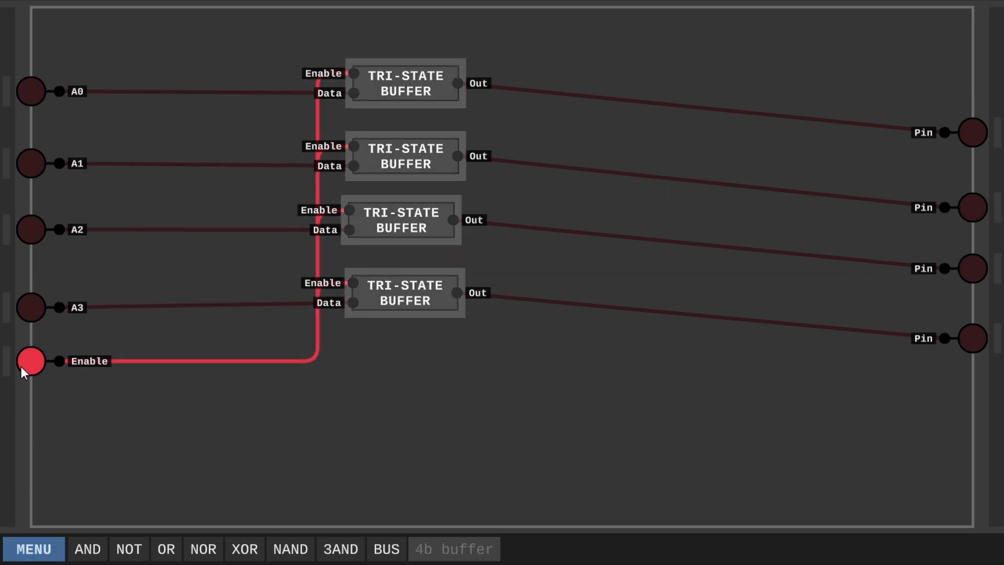
left_click(26, 367)
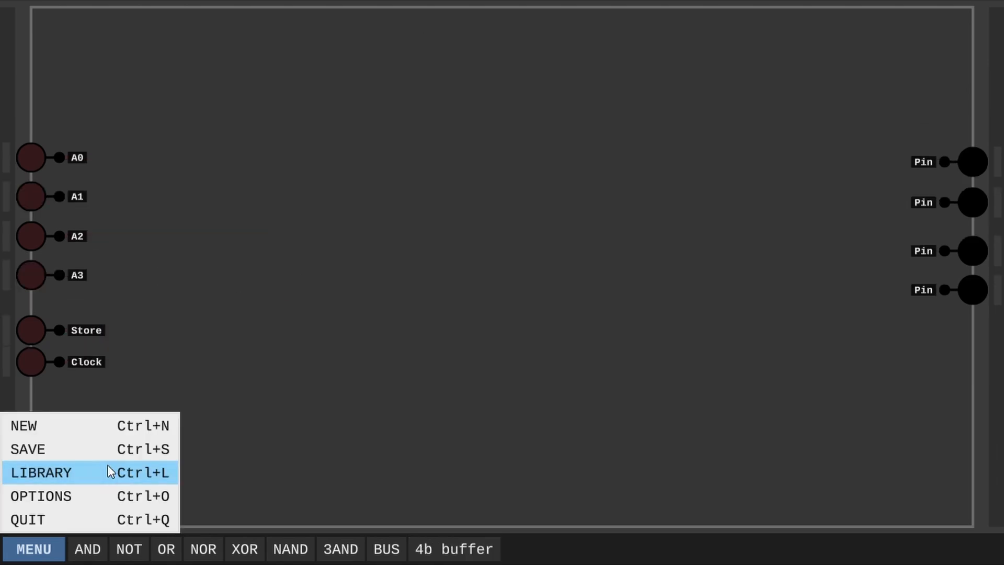
Place a 4bitregs chip from the chip library and a 4b buffer chip to its right
left_click(107, 468)
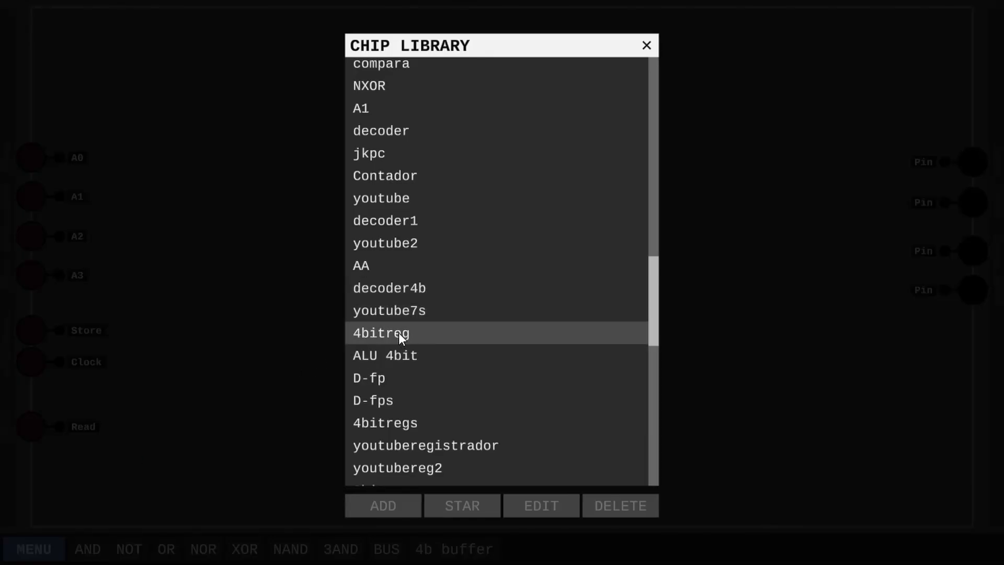
left_click(439, 336)
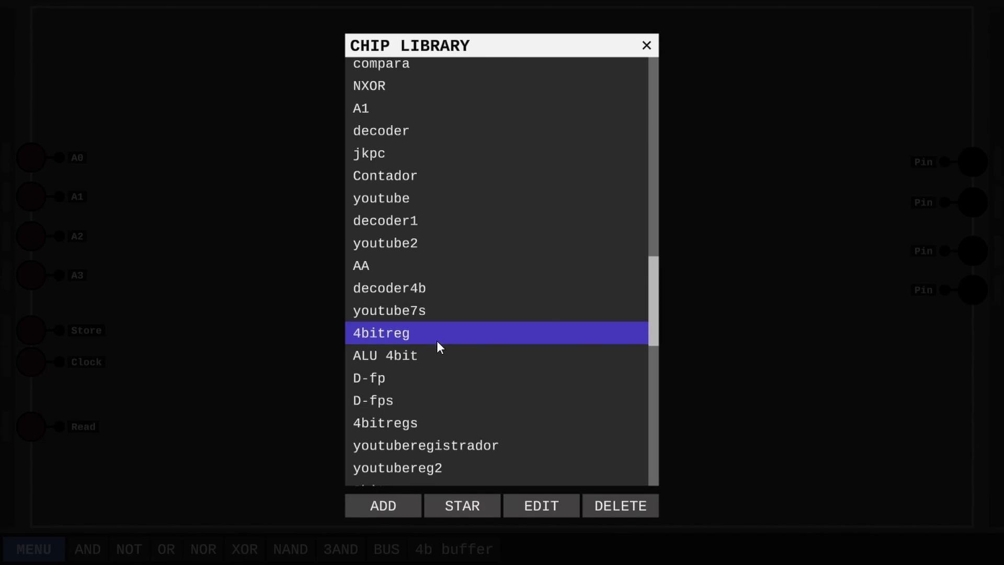
scroll(434, 361, "down", 1)
left_click(425, 395)
left_click(418, 503)
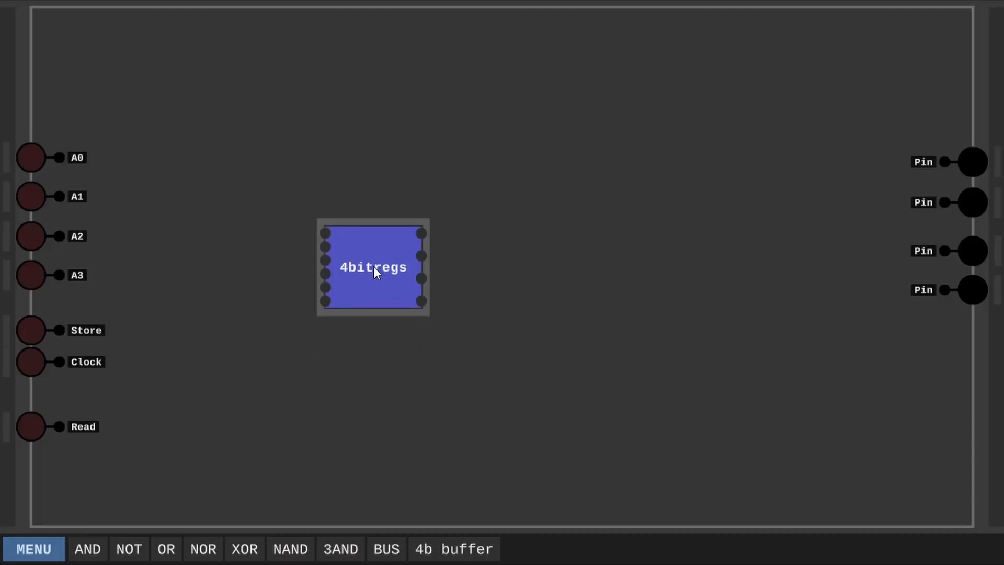
left_click(369, 226)
left_click(462, 548)
left_click(569, 219)
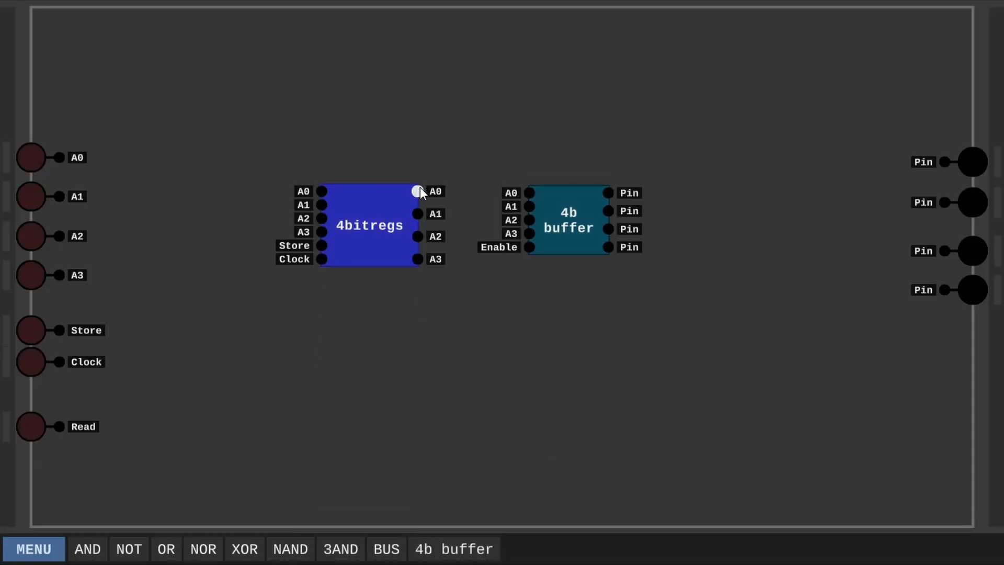
Wire the 4bitregs outputs A0 to A3 to the matching 4b buffer inputs and move the register slightly up
left_click(419, 189)
left_click(525, 192)
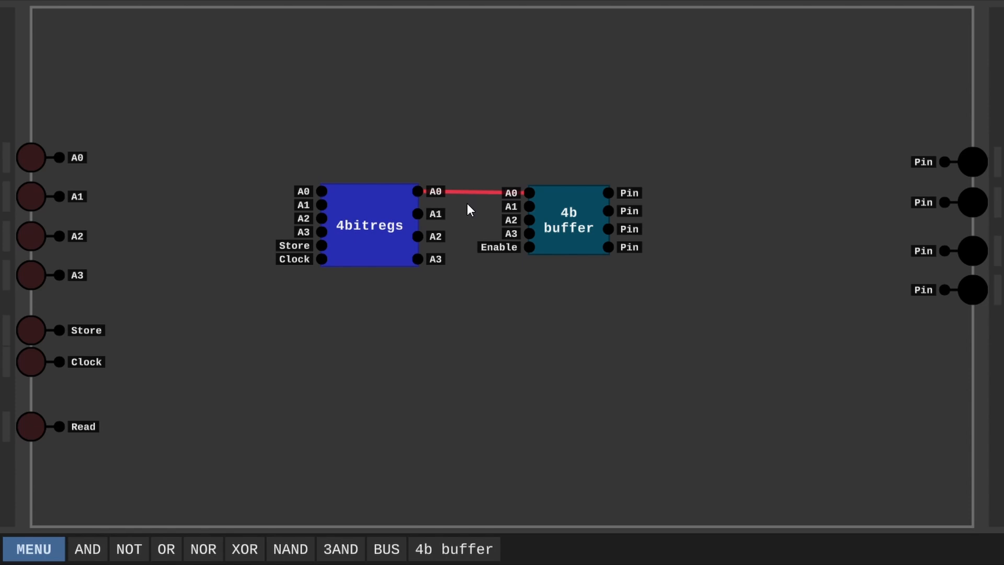
left_click(418, 214)
left_click(530, 207)
left_click(418, 235)
left_click(528, 220)
left_click(418, 259)
left_click_drag(374, 239, 374, 218)
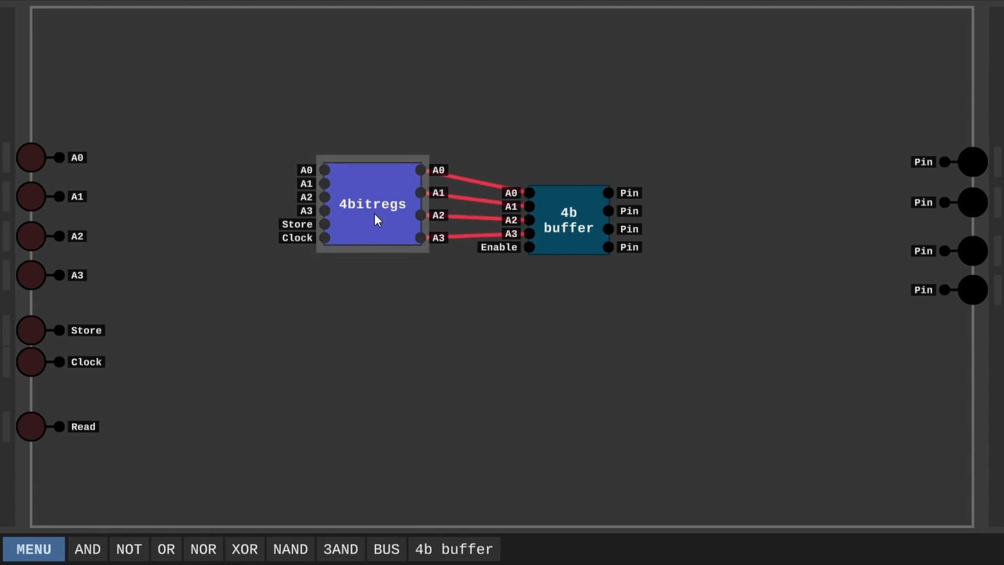
Wire the Read input to the 4b buffer's Enable pin and test it by toggling Read on and off
left_click(59, 426)
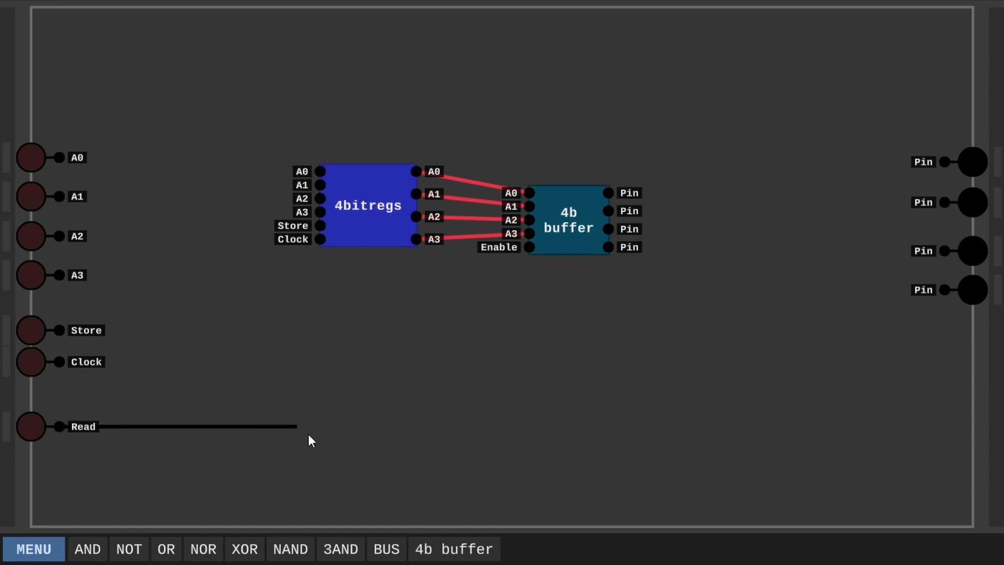
left_click(504, 426)
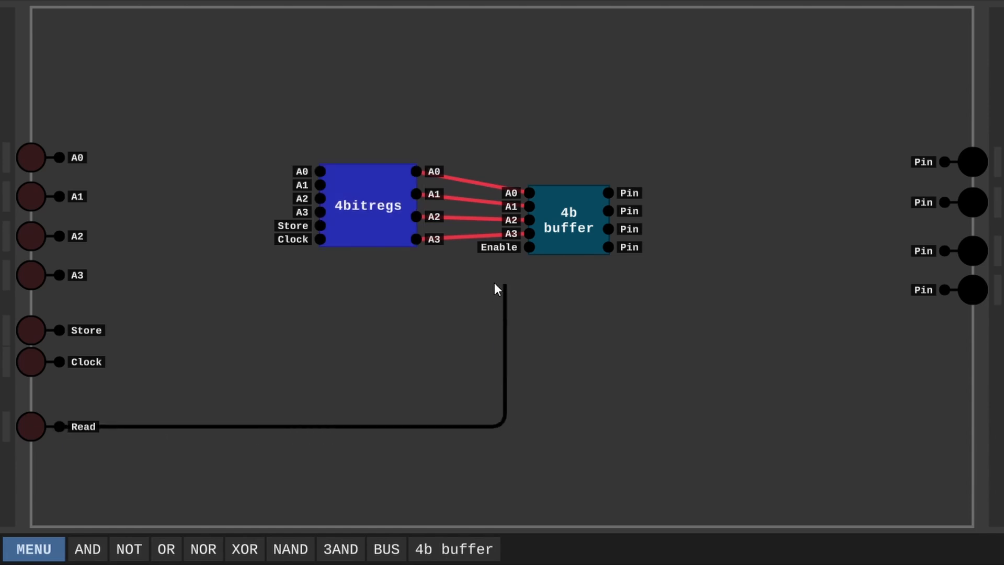
left_click(529, 247)
left_click(29, 426)
left_click(37, 432)
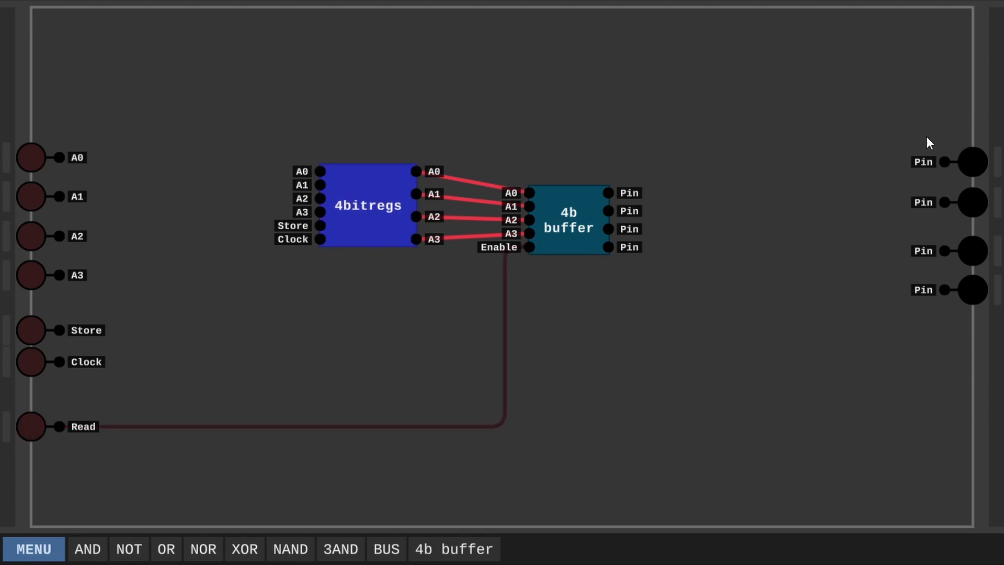
Wire the four 4b buffer outputs to the four circuit output pins in order
left_click(608, 193)
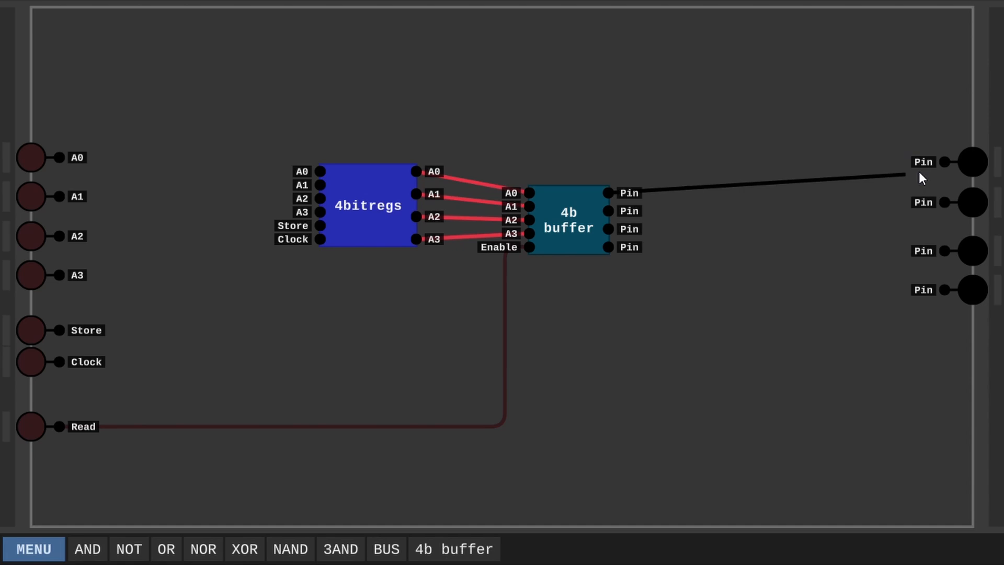
left_click(944, 161)
left_click(608, 210)
left_click(944, 202)
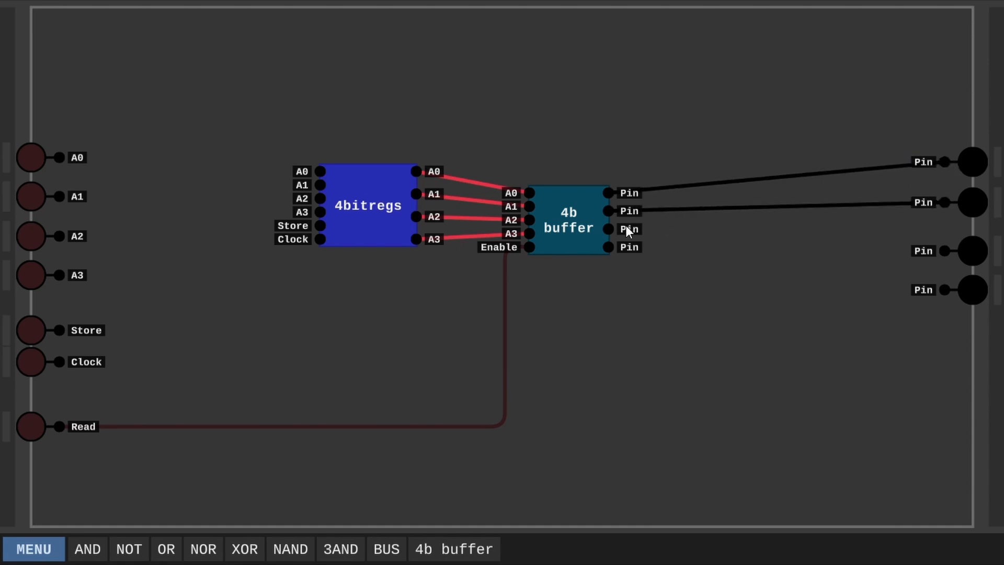
left_click(608, 229)
left_click(944, 250)
left_click(608, 247)
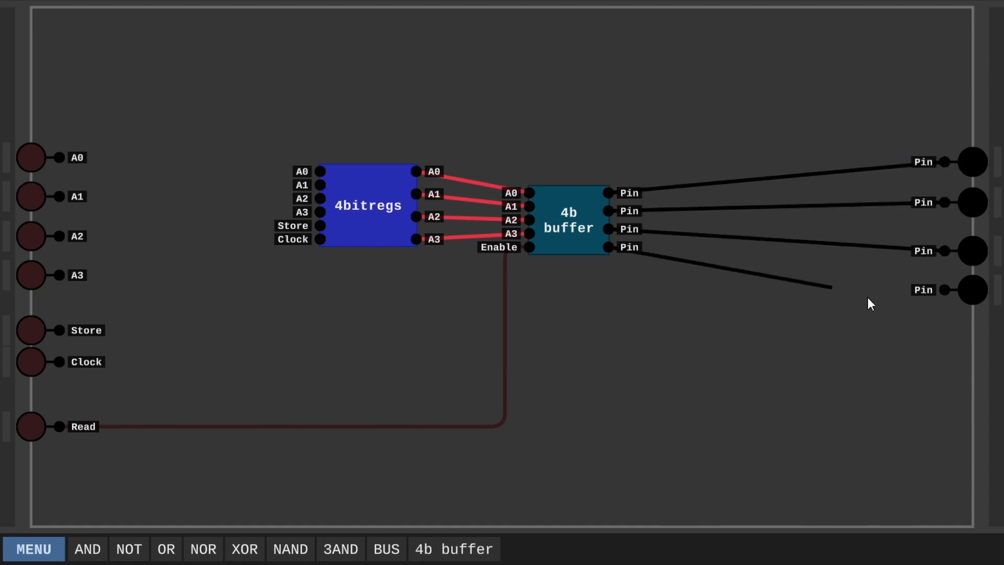
left_click(945, 289)
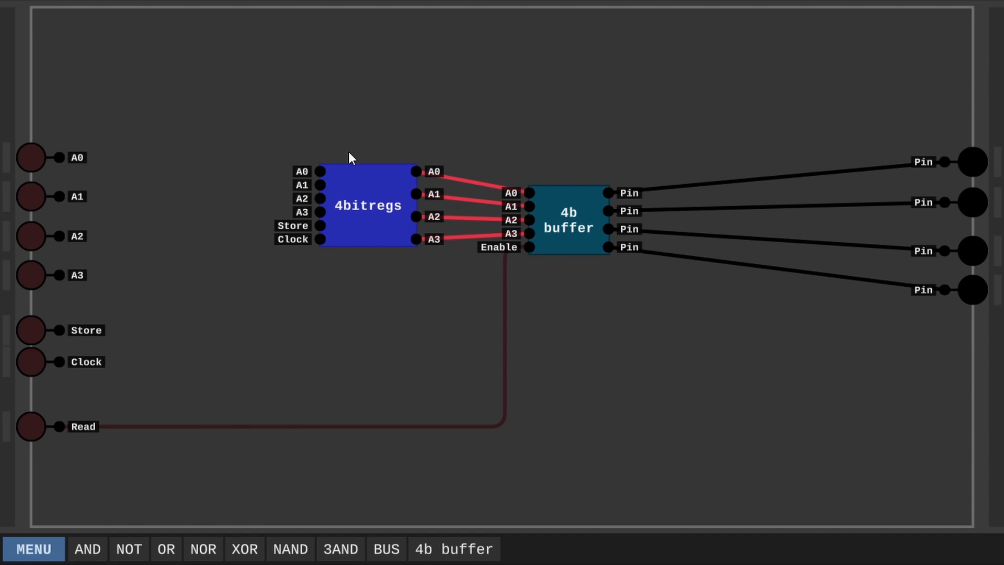
Reposition the 4b buffer and 4bitregs chips to straighten their wiring, and toggle Read on and off
left_click_drag(583, 233, 580, 220)
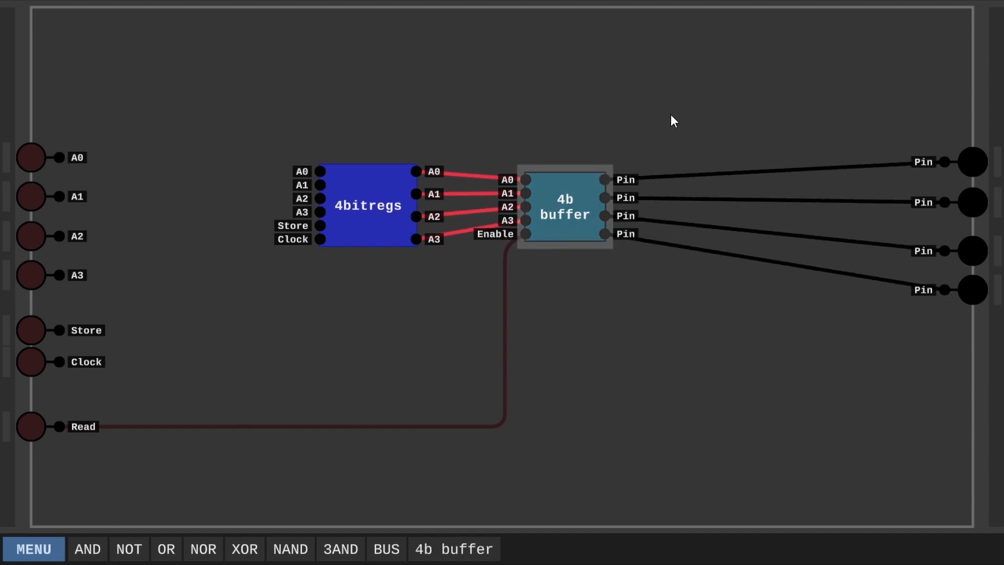
left_click_drag(671, 116, 794, 317)
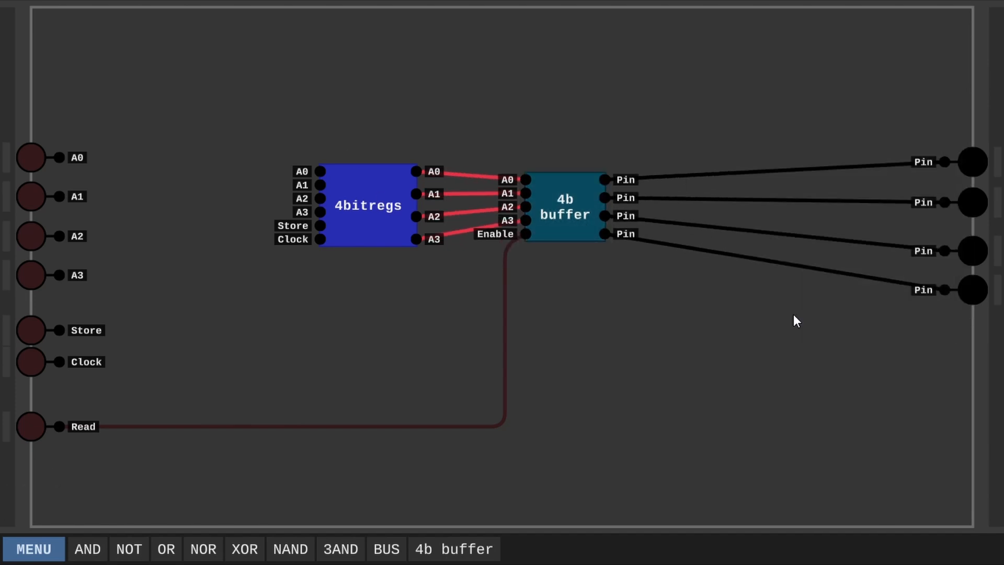
left_click_drag(541, 212, 538, 210)
left_click_drag(347, 200, 358, 196)
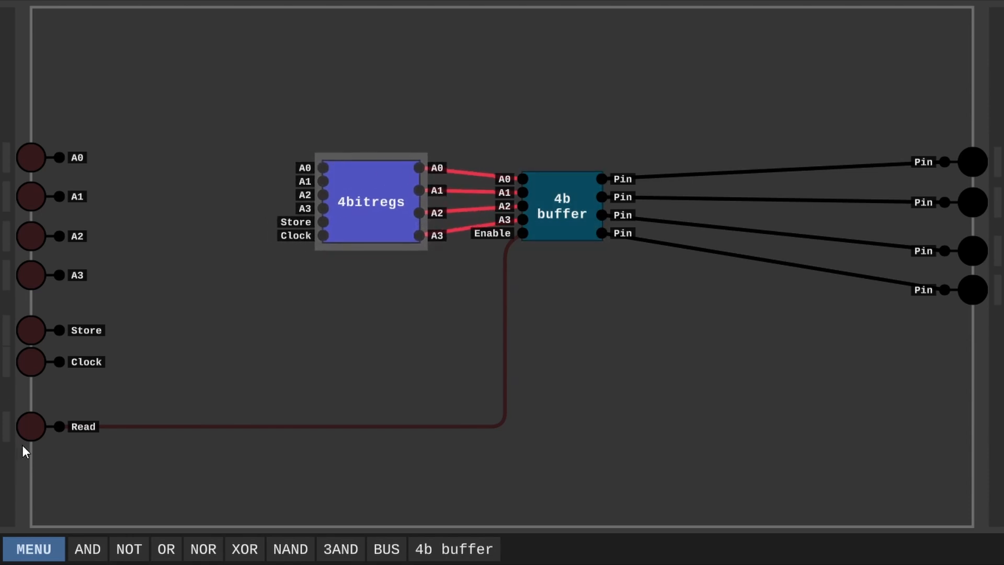
left_click(27, 428)
left_click(31, 428)
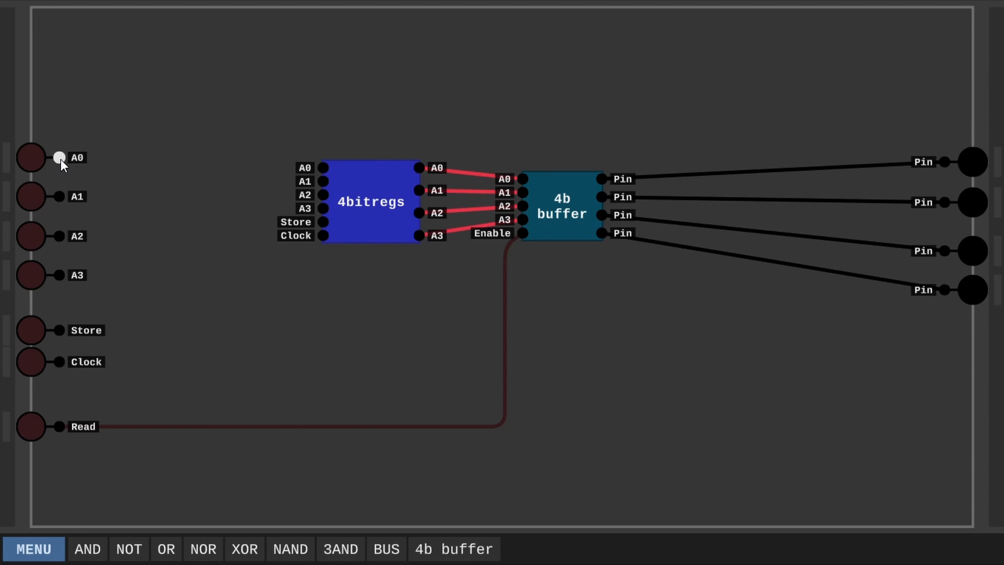
Wire the inputs A0 to A3, Store and Clock to the matching 4bitregs pins
left_click_drag(59, 157, 322, 167)
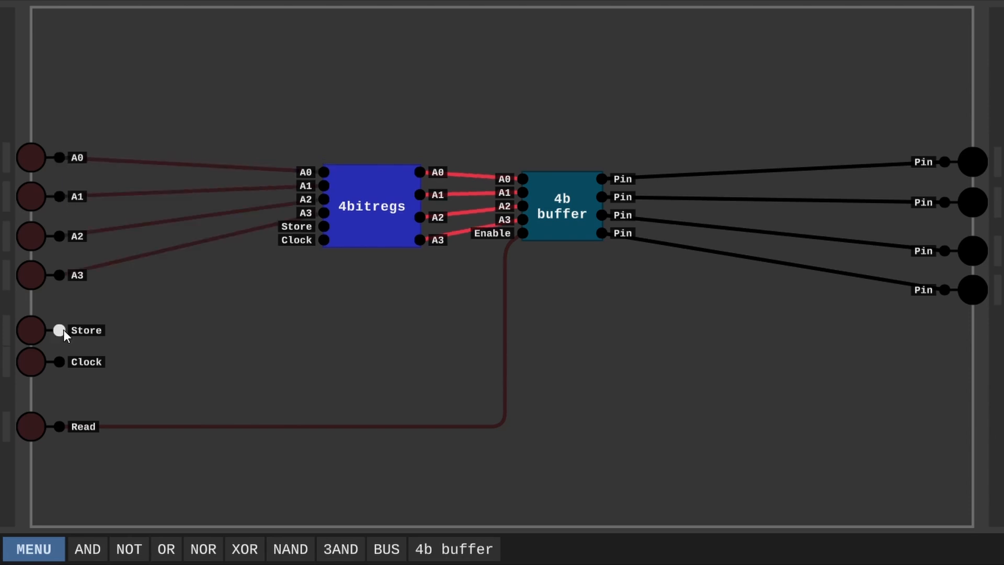
mouse_move(59, 329)
left_mouse_down()
mouse_move(272, 335)
mouse_move(296, 325)
mouse_move(293, 226)
left_mouse_up()
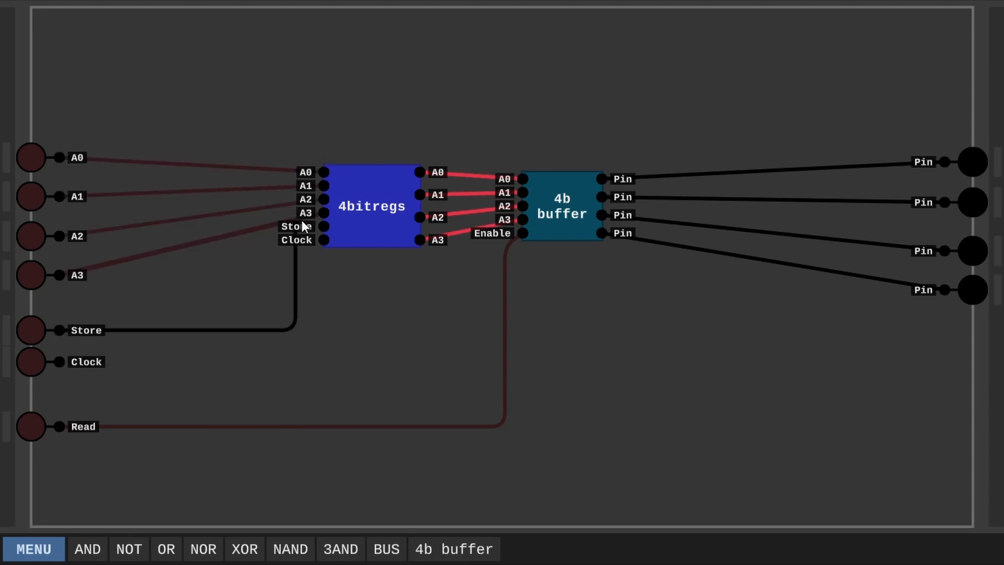
mouse_move(59, 361)
left_mouse_down()
mouse_move(307, 349)
mouse_move(311, 225)
left_mouse_up()
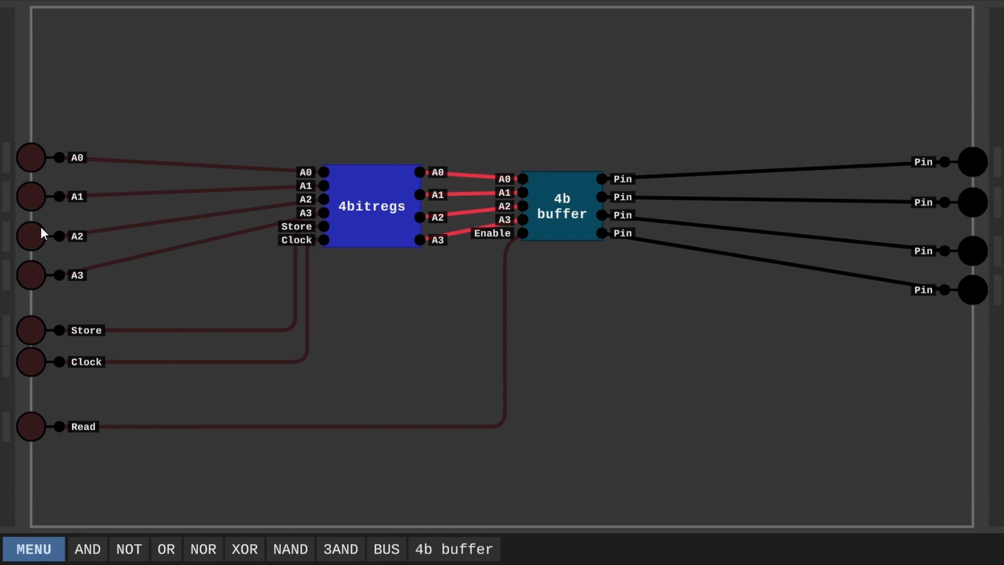
Turn on A1, A2 and Store, pulse Clock to store the value, and turn on Read to output it
left_click(37, 202)
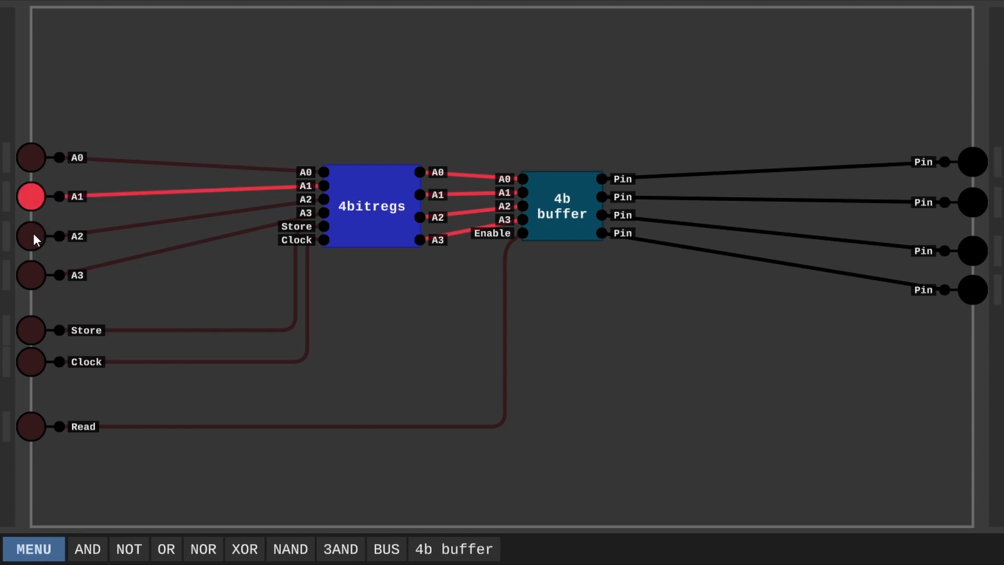
left_click(34, 234)
left_click(34, 333)
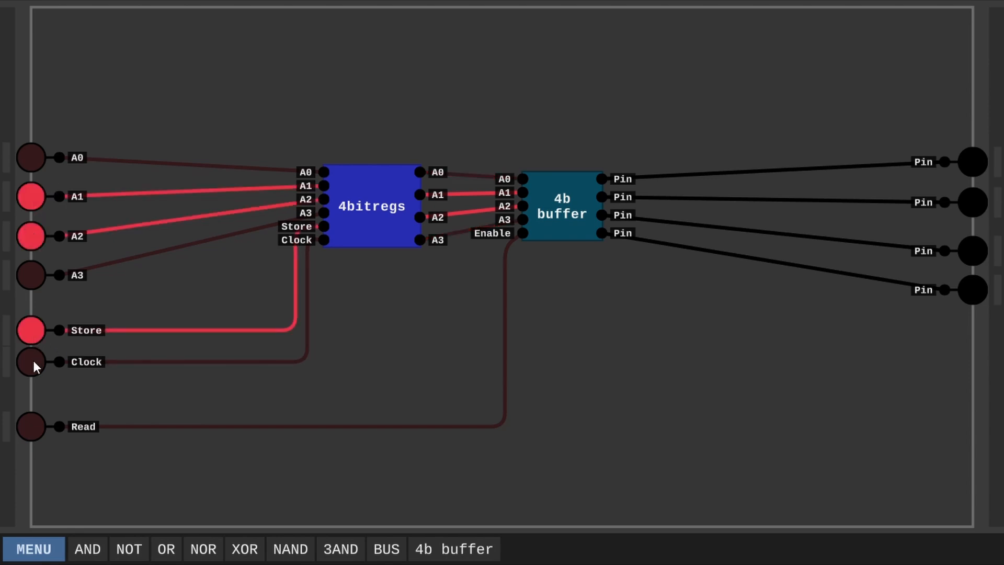
mouse_move(363, 207)
left_mouse_down()
mouse_move(331, 202)
mouse_move(380, 209)
left_mouse_up()
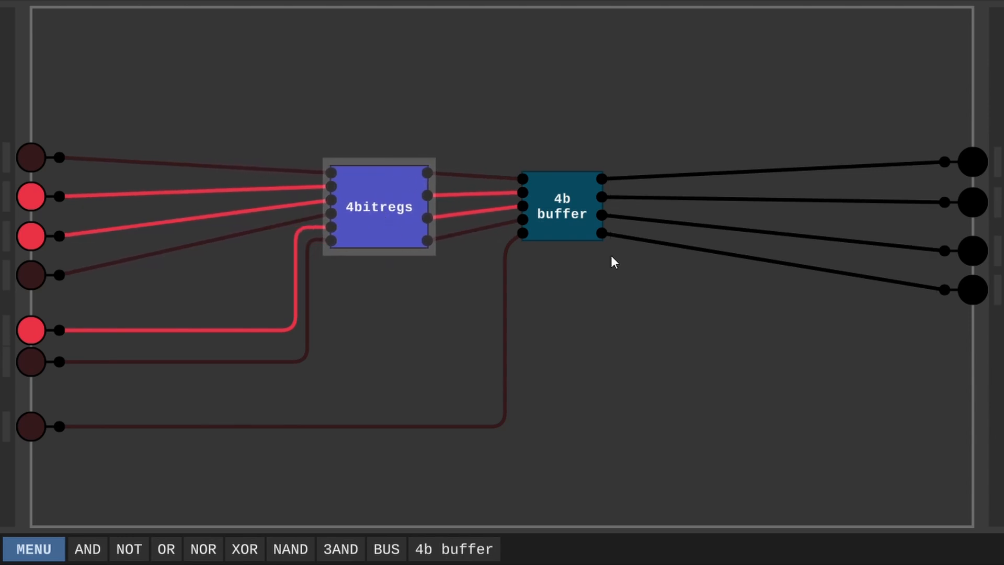
mouse_move(566, 215)
left_mouse_down()
mouse_move(573, 221)
mouse_move(560, 220)
left_mouse_up()
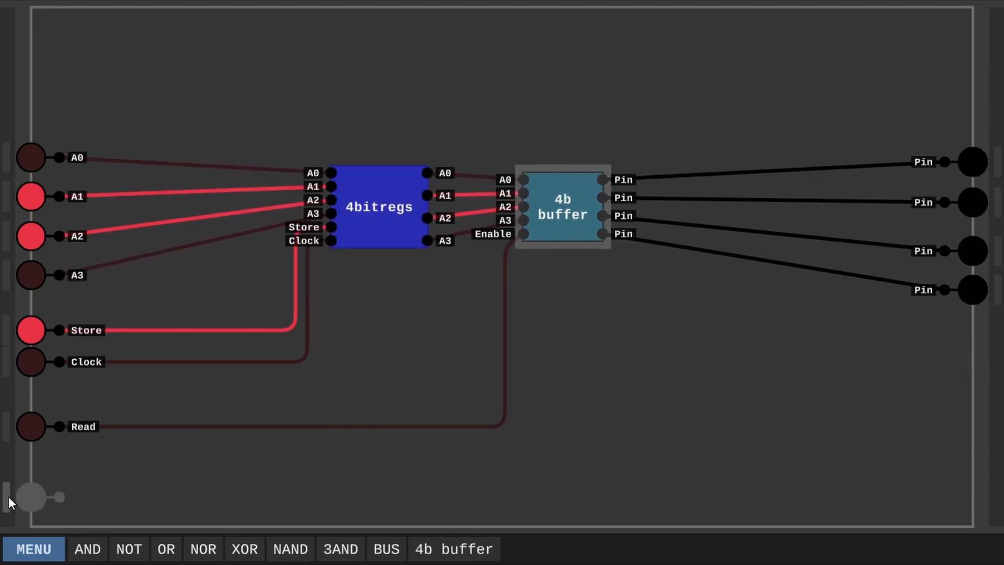
left_click(32, 427)
Place a NOT gate above the buffer outputs, connect its output to the first output line, and turn Read off
left_click(130, 549)
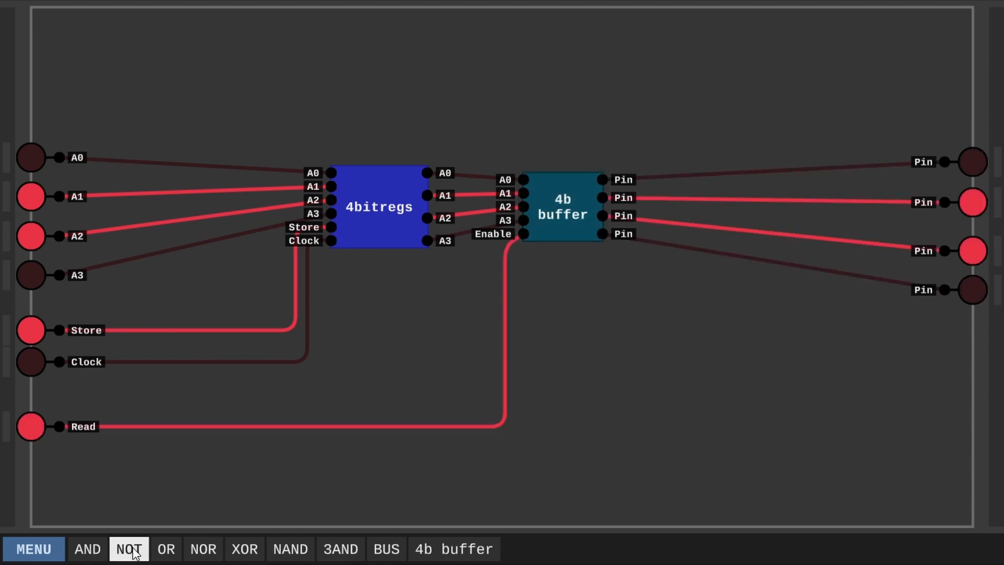
left_click(670, 119)
left_click(721, 121)
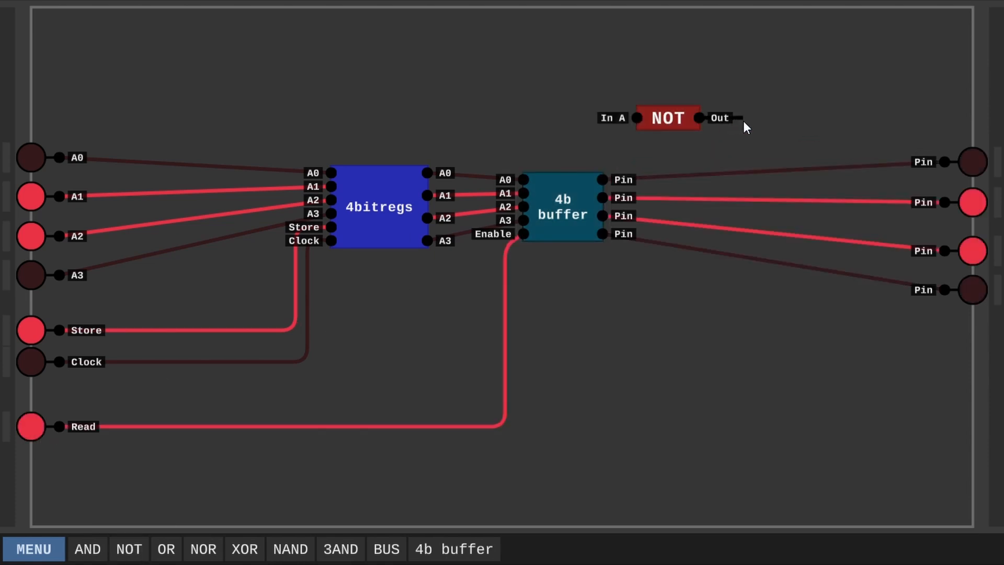
left_click(744, 174)
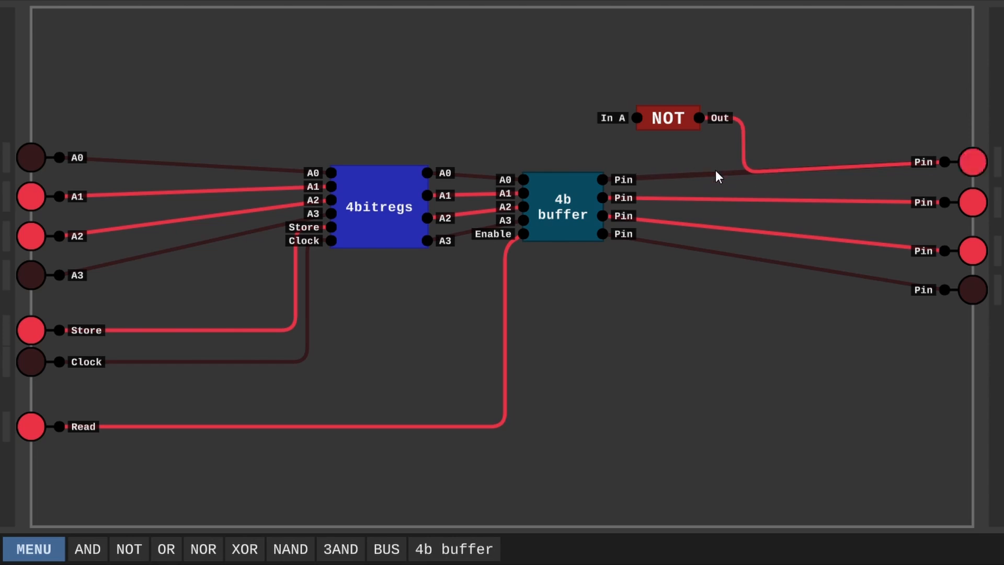
left_click(45, 427)
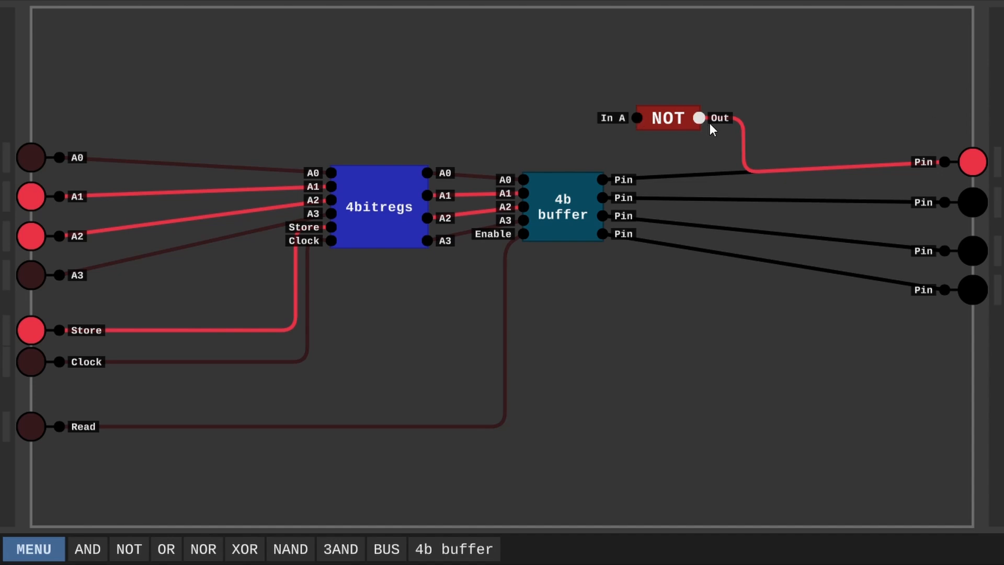
Delete the NOT gate connected to the first output line
left_click(673, 117)
left_click_drag(672, 117, 630, 106)
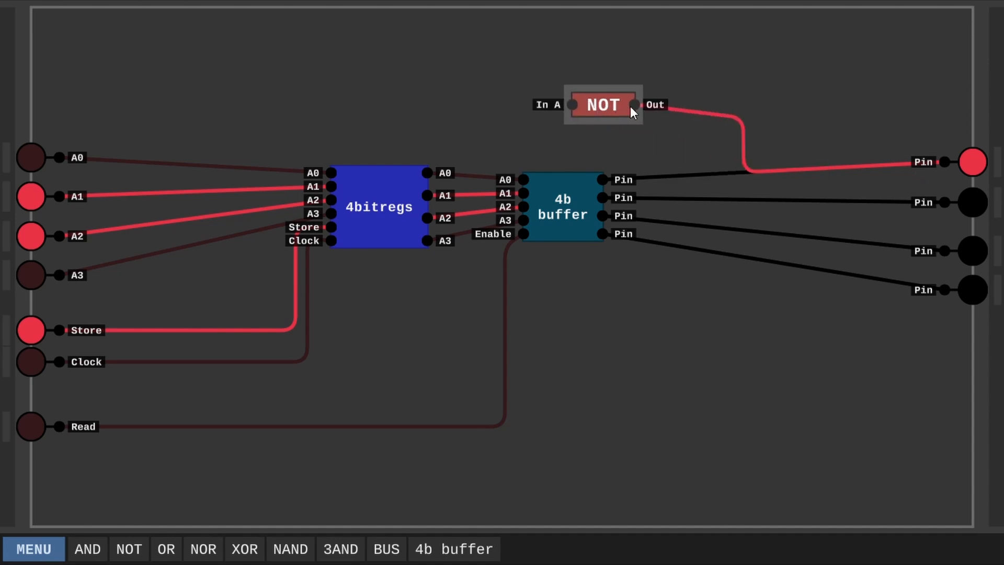
key("Delete")
Start saving the circuit as a chip and pick a random light purple colour for it
left_click(36, 547)
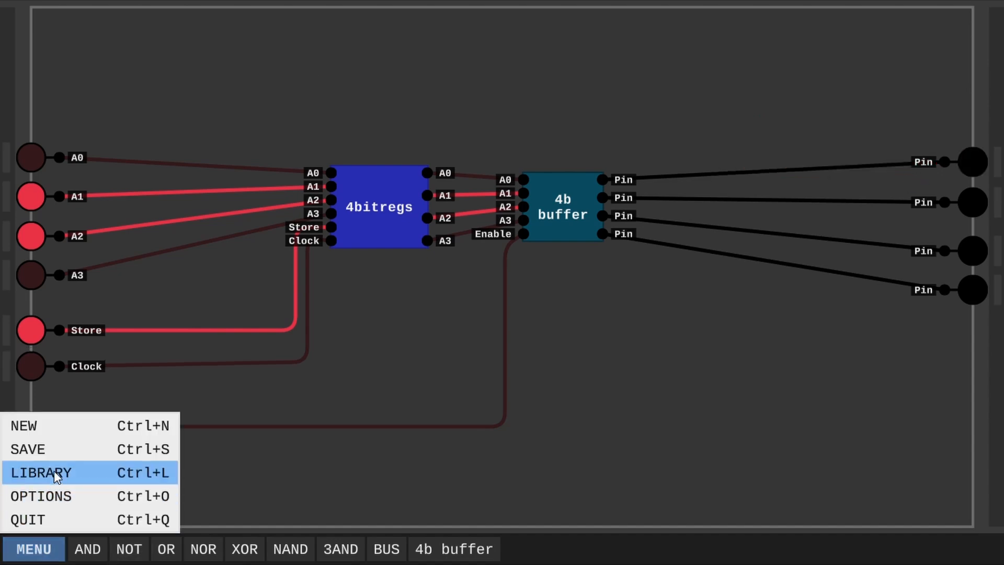
left_click(19, 452)
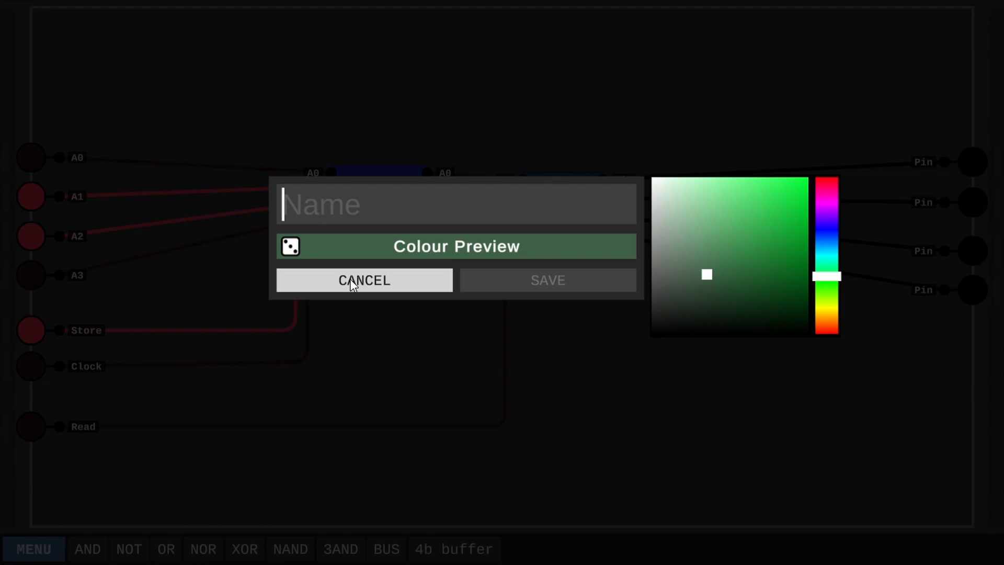
left_click(290, 249)
left_click(291, 247)
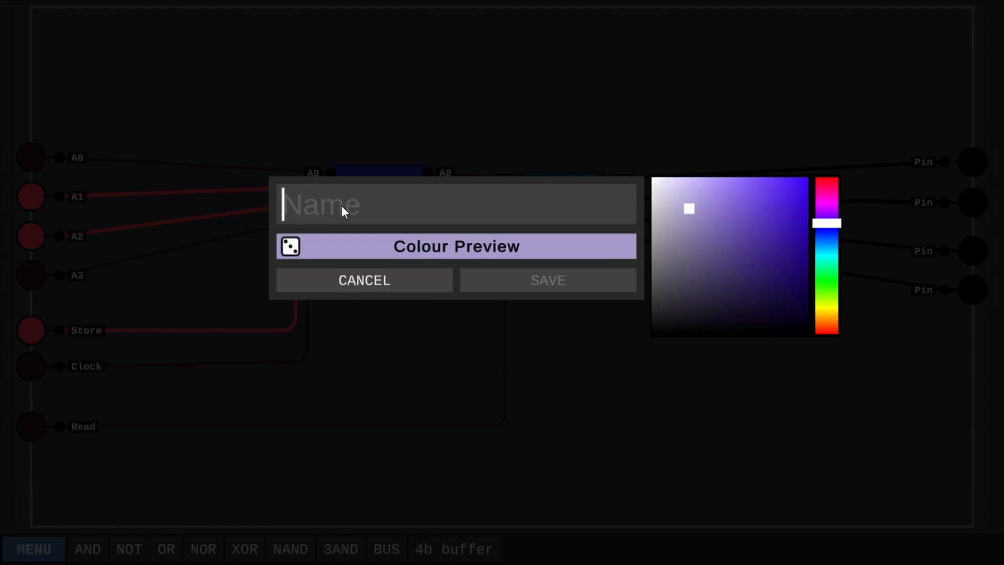
Name the chip "4b reg r" and save it
type("4 b")
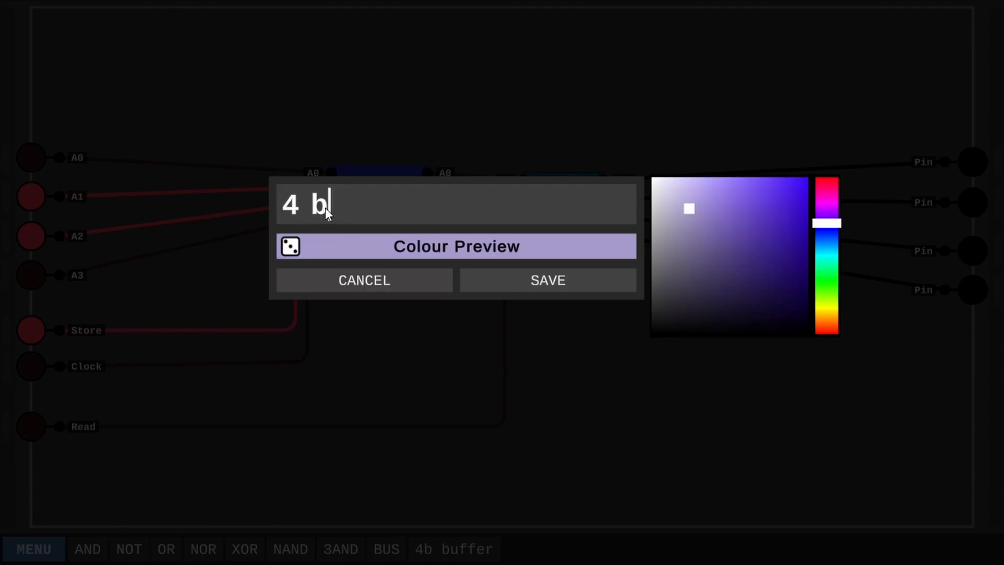
type(" reg r")
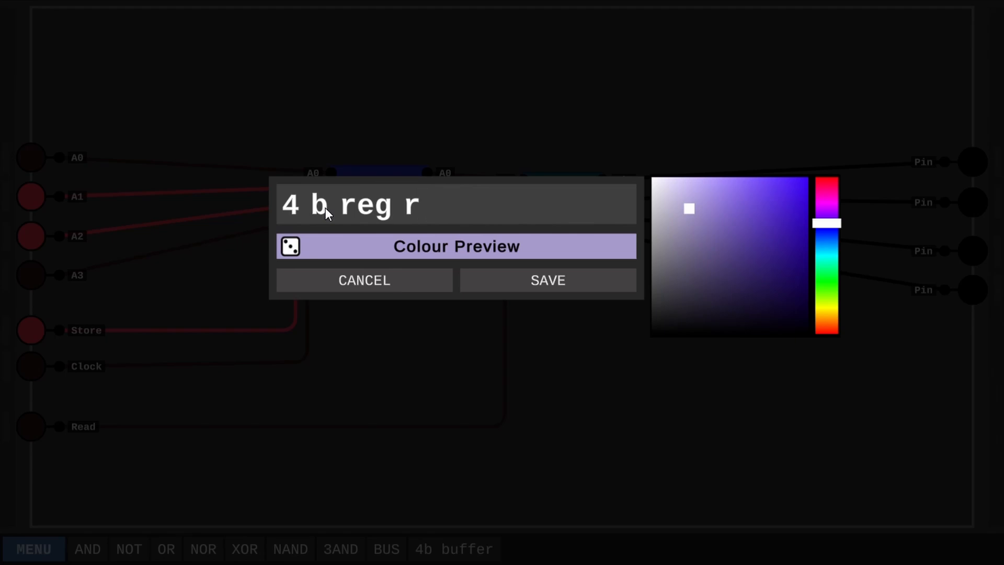
key("BackSpace")
key("Right")
key("Right")
key("BackSpace")
key("Right")
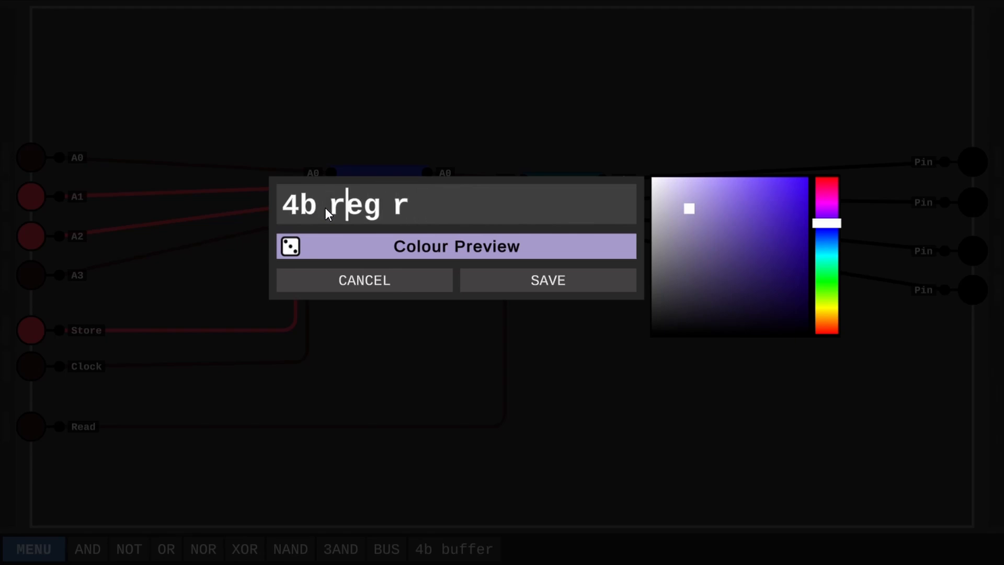
key("Right")
key("Right")
key("Right")
key("Right")
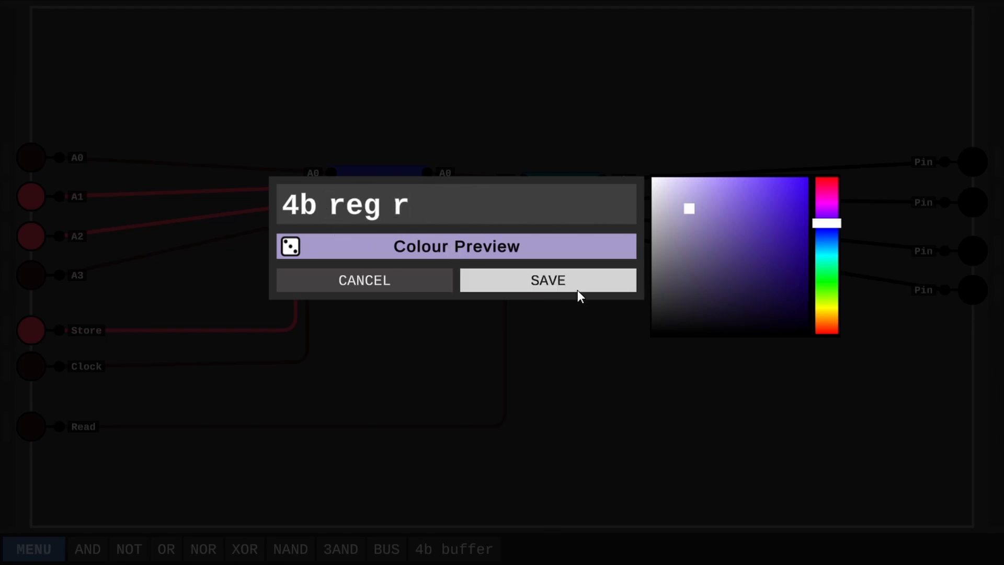
left_click(554, 280)
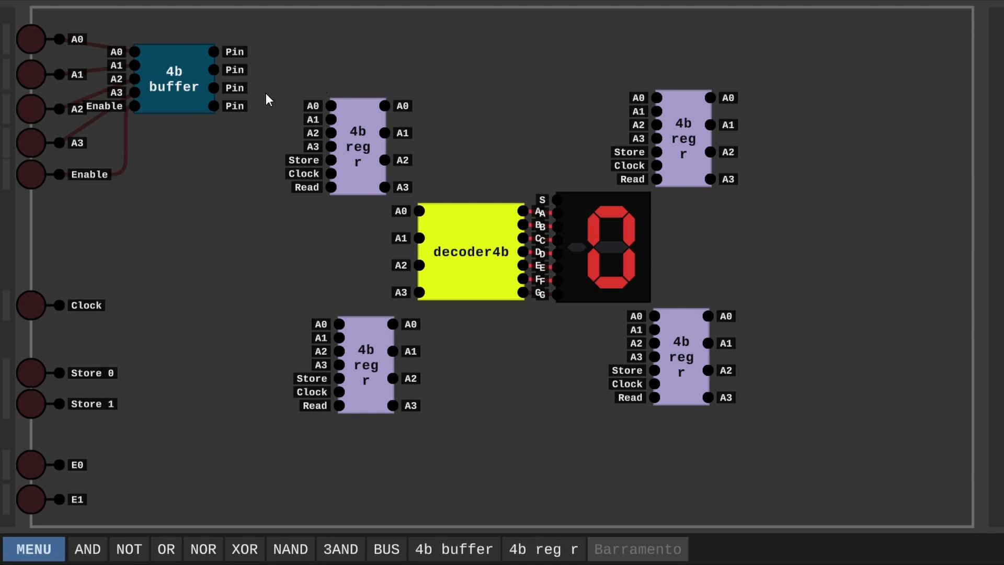
In the Barramento circuit, move the lower-right 4b reg r slightly and spread decoder4b and the seven-segment display apart
left_click_drag(265, 68, 784, 424)
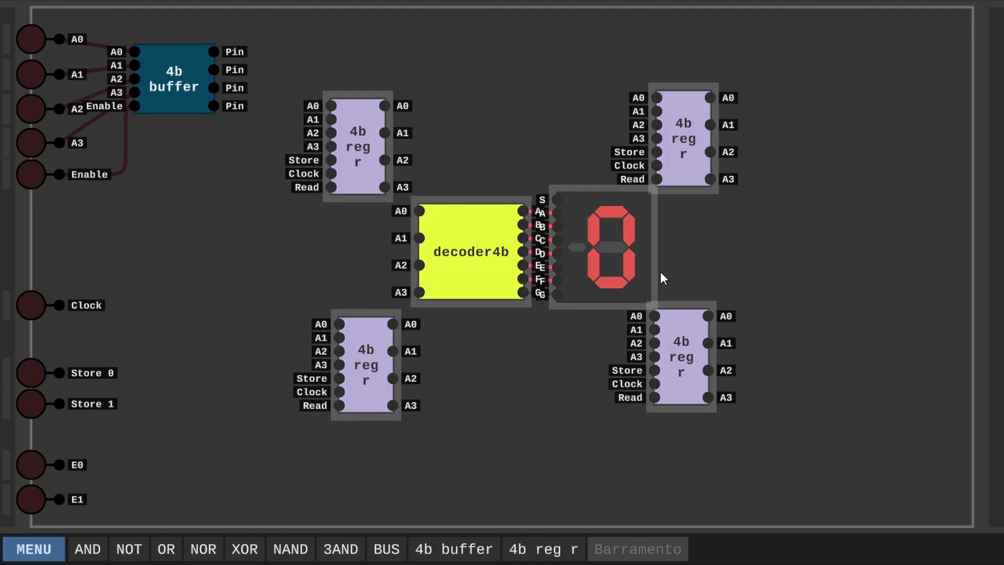
left_click(661, 272)
left_click_drag(675, 343, 676, 335)
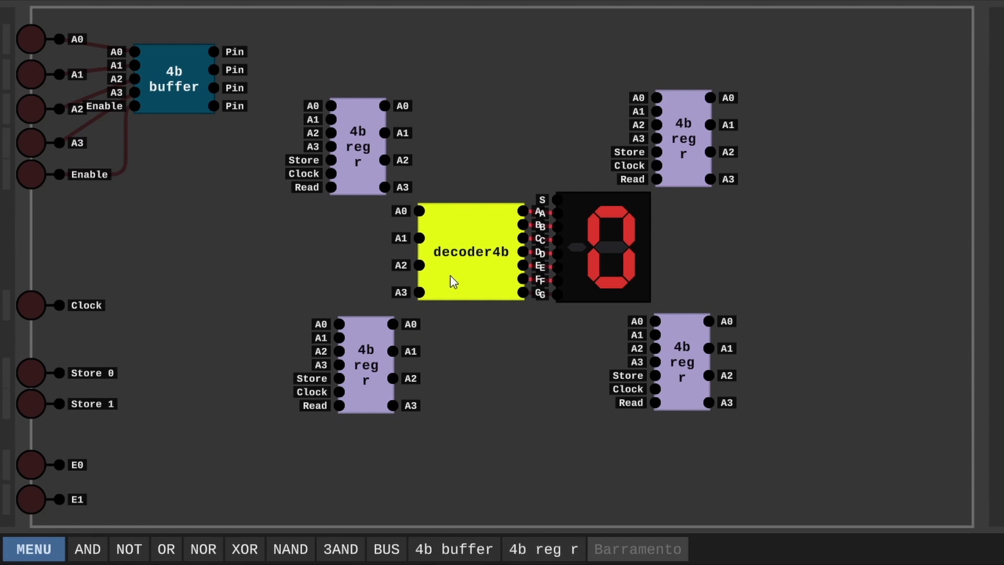
left_click_drag(458, 277, 496, 257)
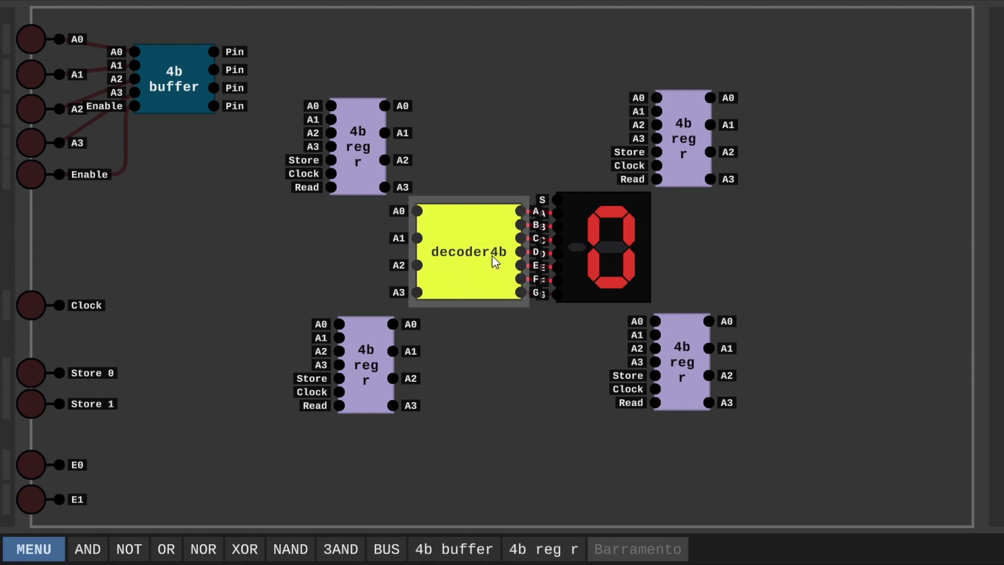
left_click_drag(612, 253, 618, 253)
Move the 4b buffer slightly up and shift the two 4b reg r chips nearest it to the right
left_click_drag(186, 88, 183, 73)
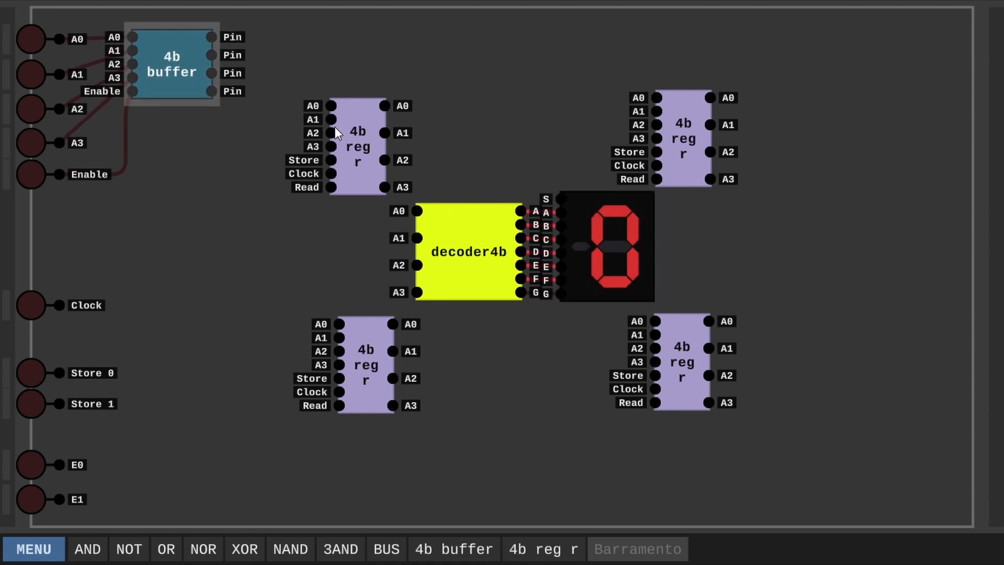
left_click_drag(353, 137, 374, 141)
left_click_drag(370, 380, 381, 380)
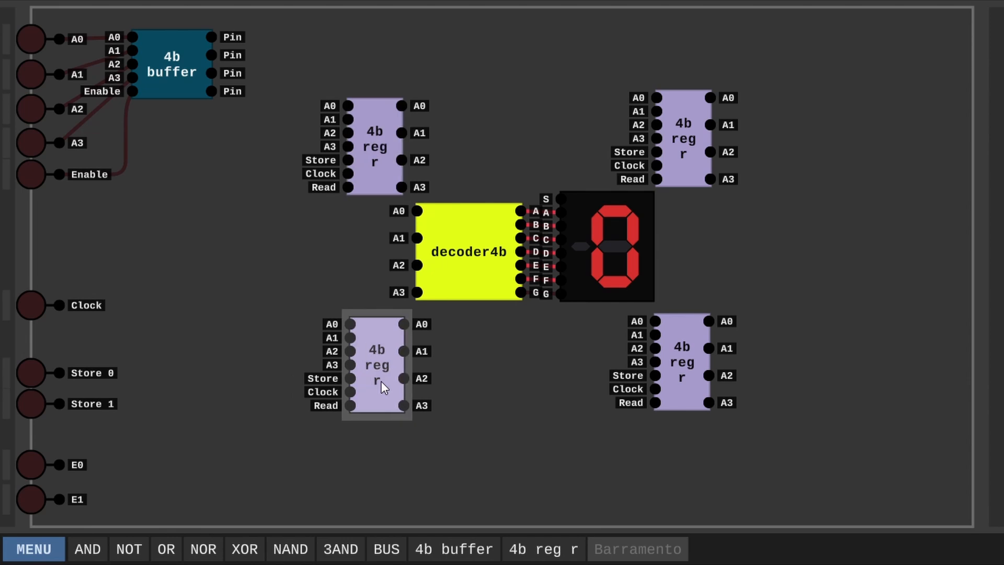
left_click(484, 149)
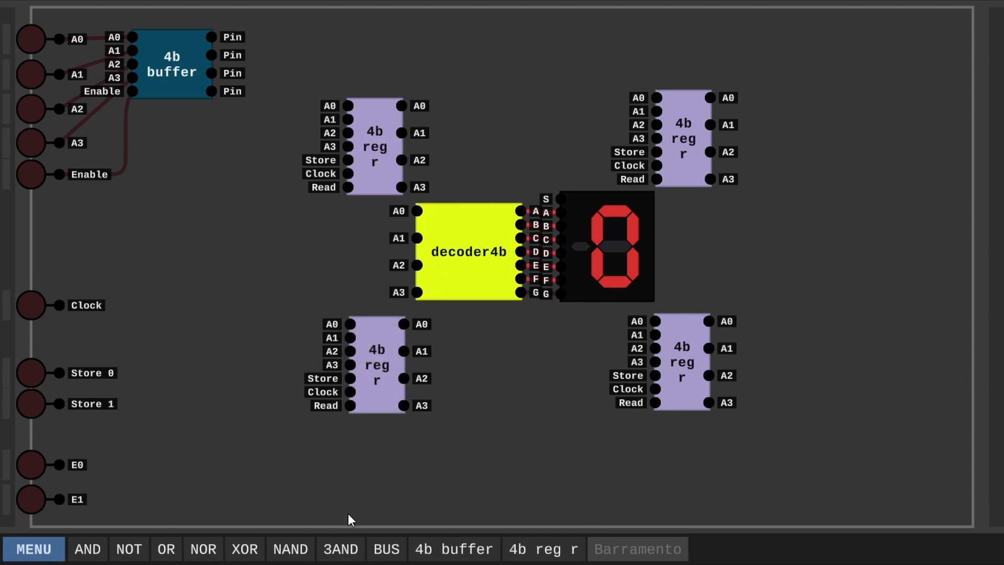
Lay a four-line bus that loops around the four 4b reg r chips, decoder4b and the seven-segment display
left_click(389, 550)
left_click(284, 406)
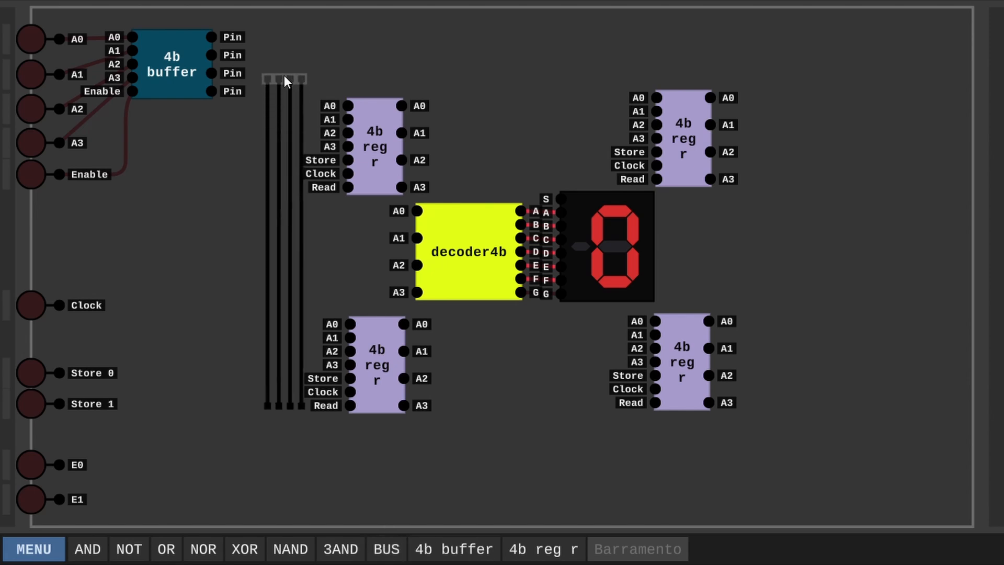
left_click(285, 61)
left_click(792, 73)
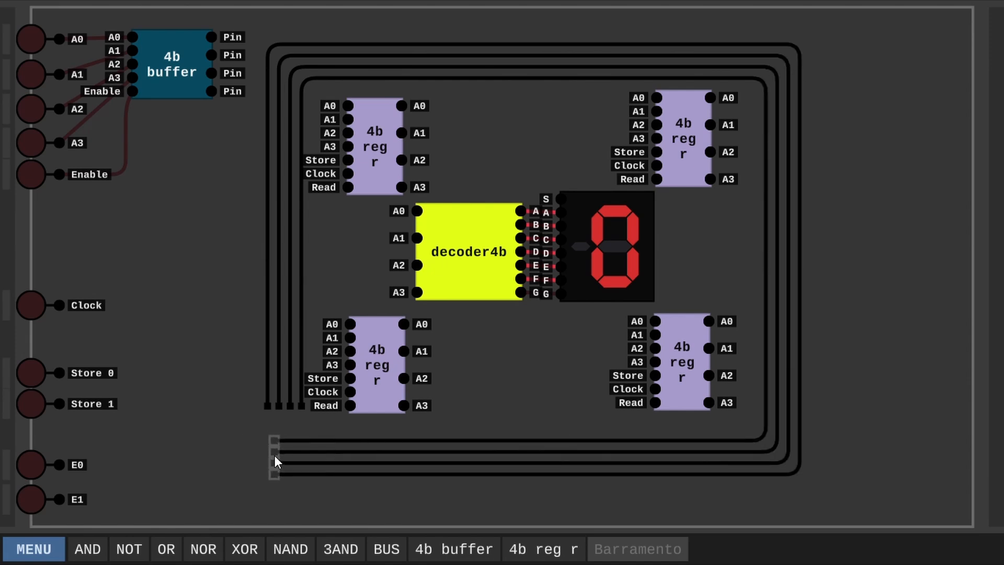
left_click(275, 456)
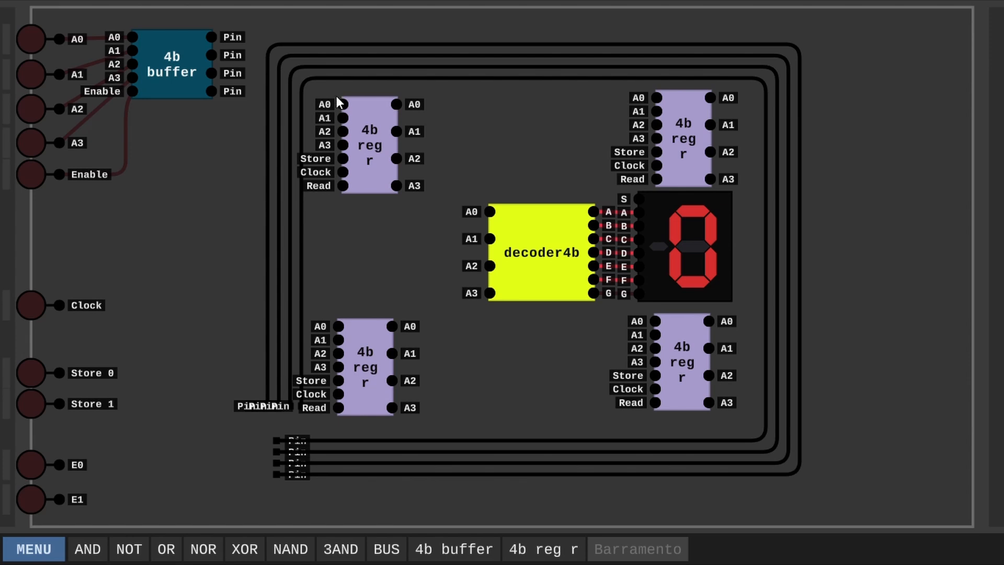
Connect the four outputs of the 4b buffer to the four lines of the bus
left_click(211, 37)
left_click(270, 49)
left_click(211, 55)
left_click(282, 60)
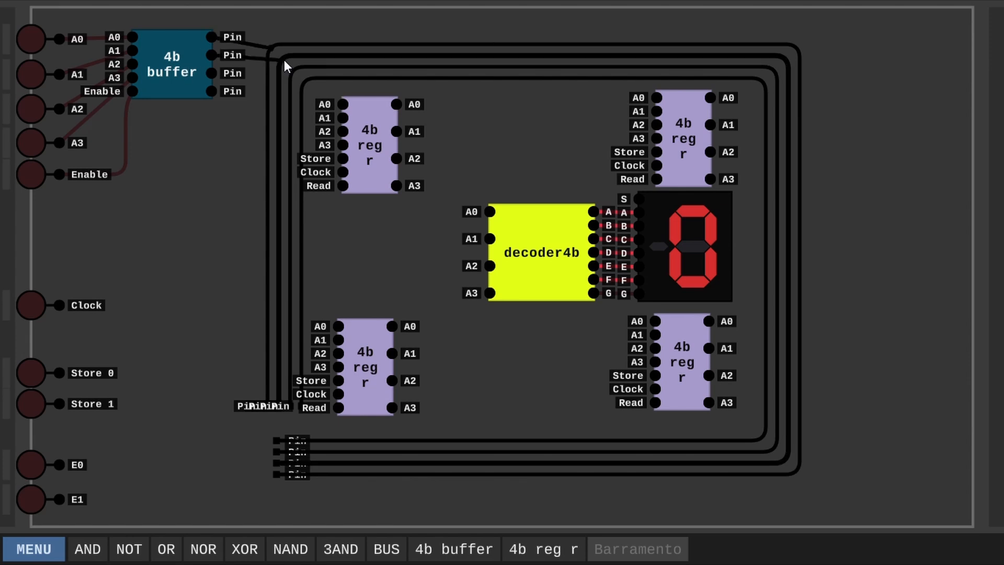
left_click(211, 73)
left_click(292, 73)
left_click(211, 91)
left_click(303, 86)
Connect the data inputs A0 to A3 of the upper-right 4b reg r to the bus lines above it
left_click(647, 45)
left_click(657, 111)
left_click(641, 111)
left_click(641, 55)
left_click(657, 125)
left_click(633, 125)
left_click(633, 67)
left_click(657, 138)
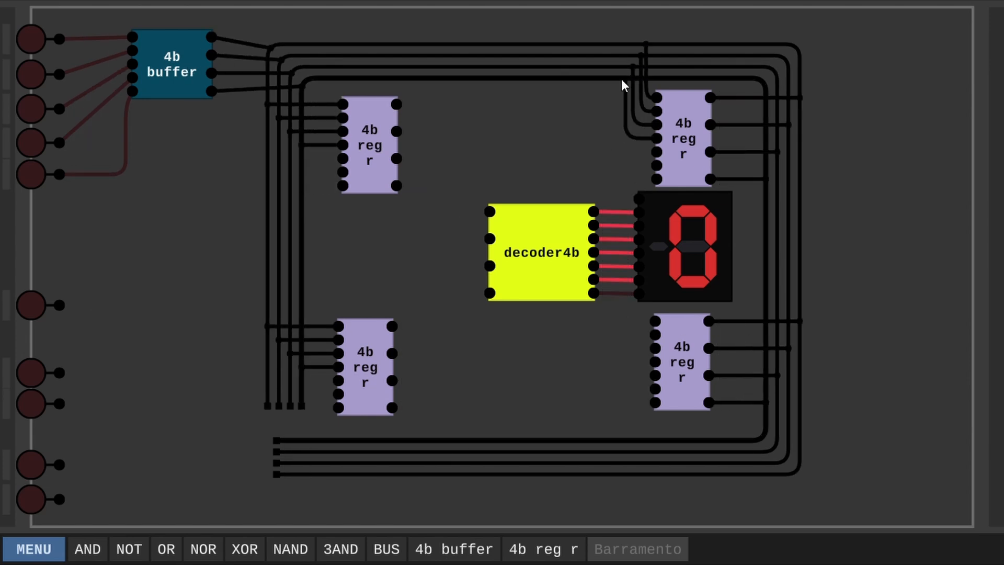
Connect the data inputs of the lower-right 4b reg r to the bus lines below it
left_click(605, 321)
left_click(605, 474)
left_click(655, 335)
left_click(614, 335)
left_click(614, 463)
left_click(655, 348)
left_click(621, 348)
left_click(622, 452)
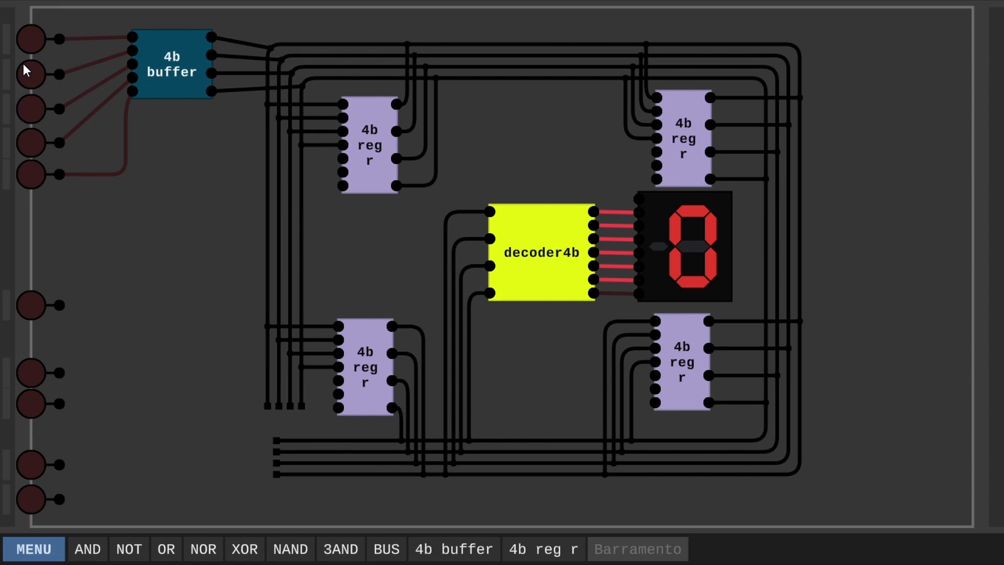
Switch on the inputs A0 to A3 and Enable so the 4b buffer drives the bus
left_click(29, 39)
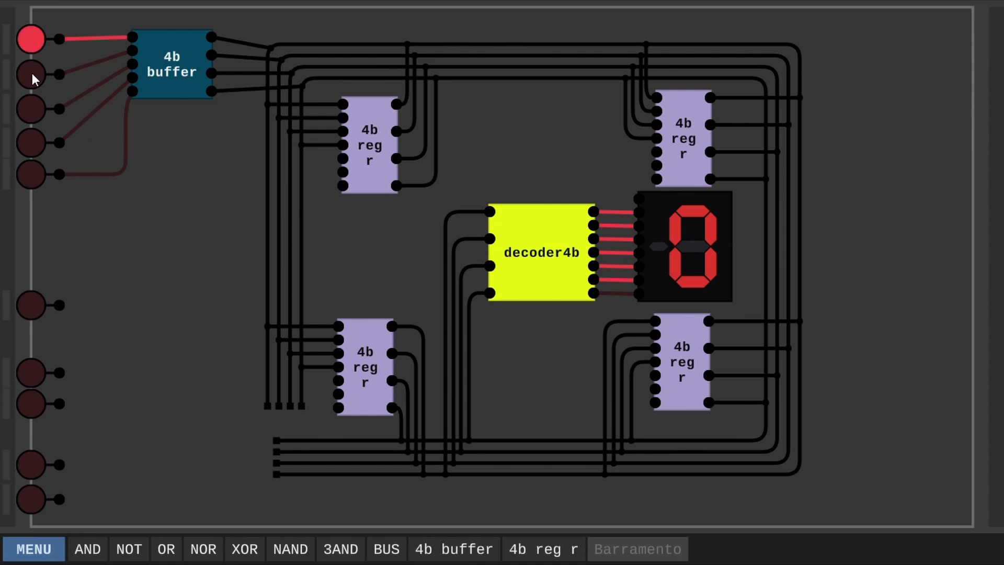
left_click(31, 72)
left_click(31, 107)
left_click(29, 140)
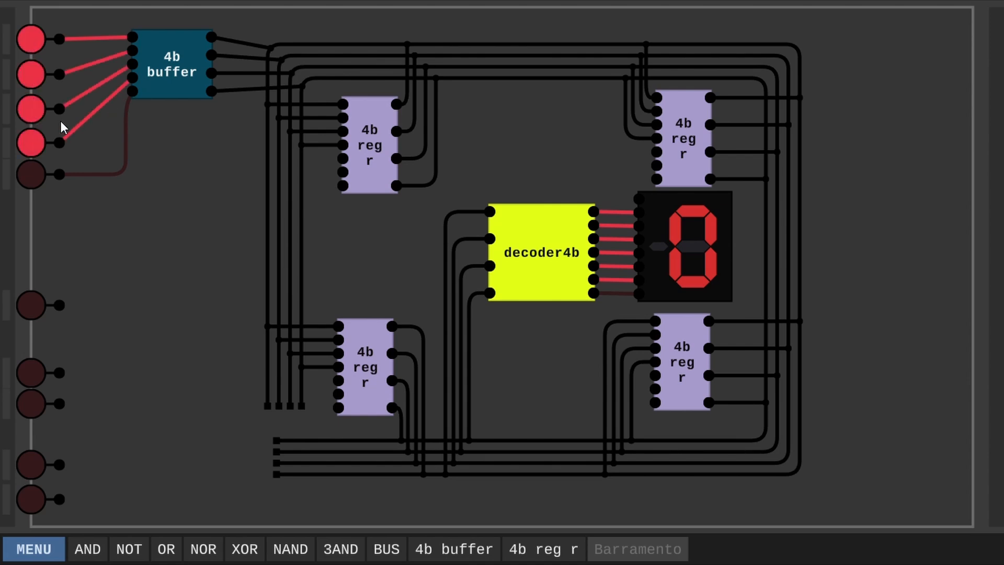
left_click(33, 177)
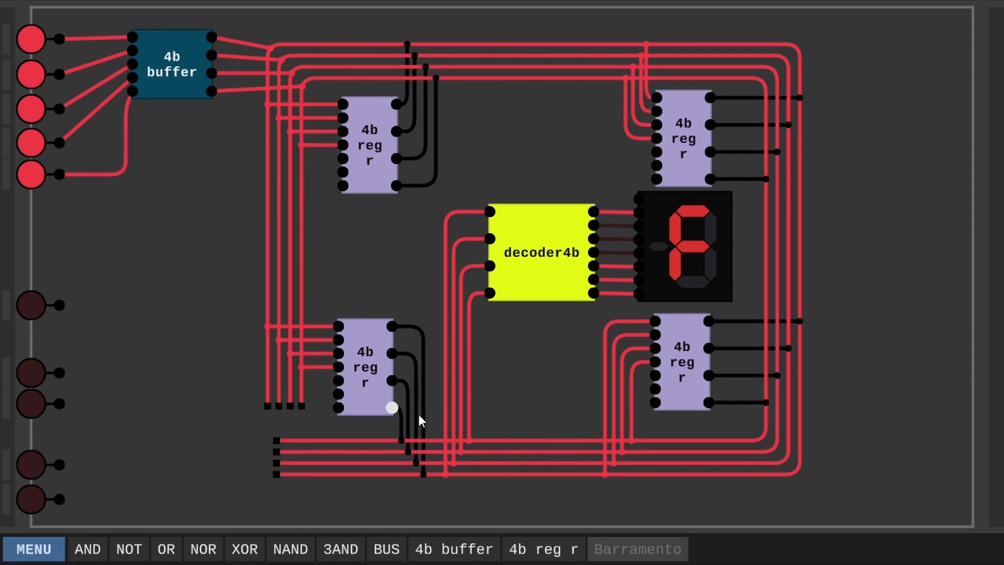
Rename the inputs E0 and E1 as Read 0 and Read 1, and switch Store 0 off
key("Tab")
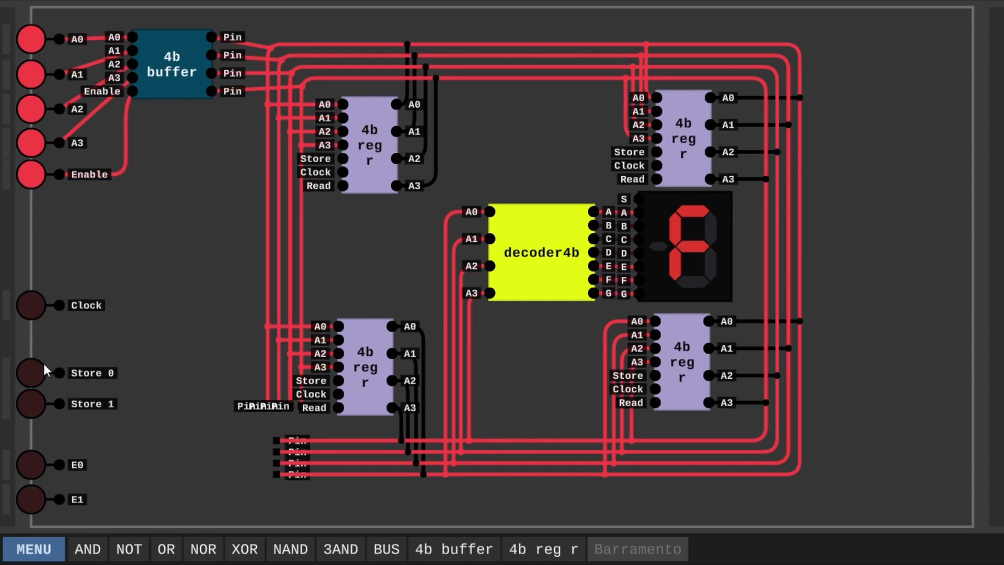
right_click(10, 460)
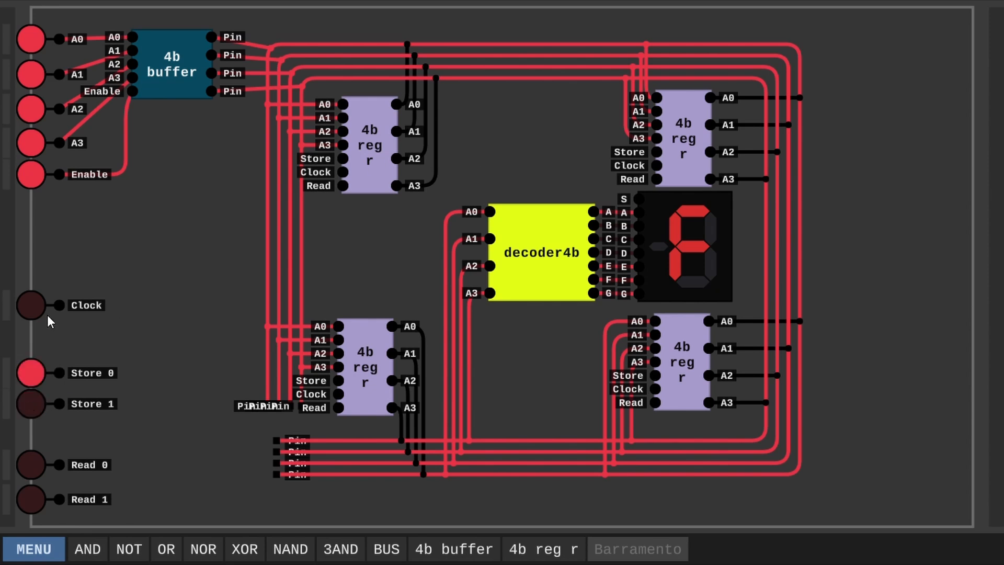
left_click(31, 374)
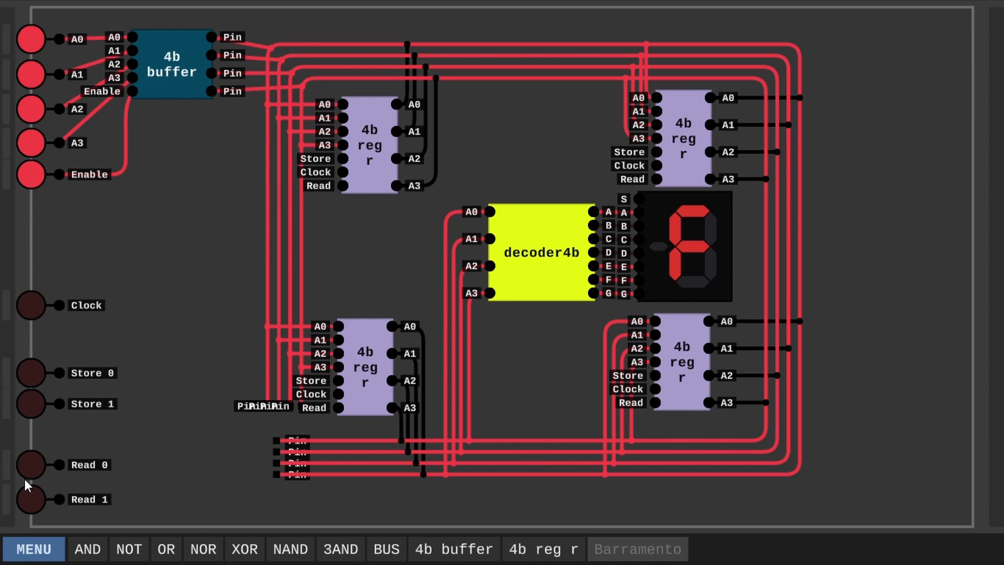
Save the Barramento circuit and start a new empty circuit
left_click(11, 557)
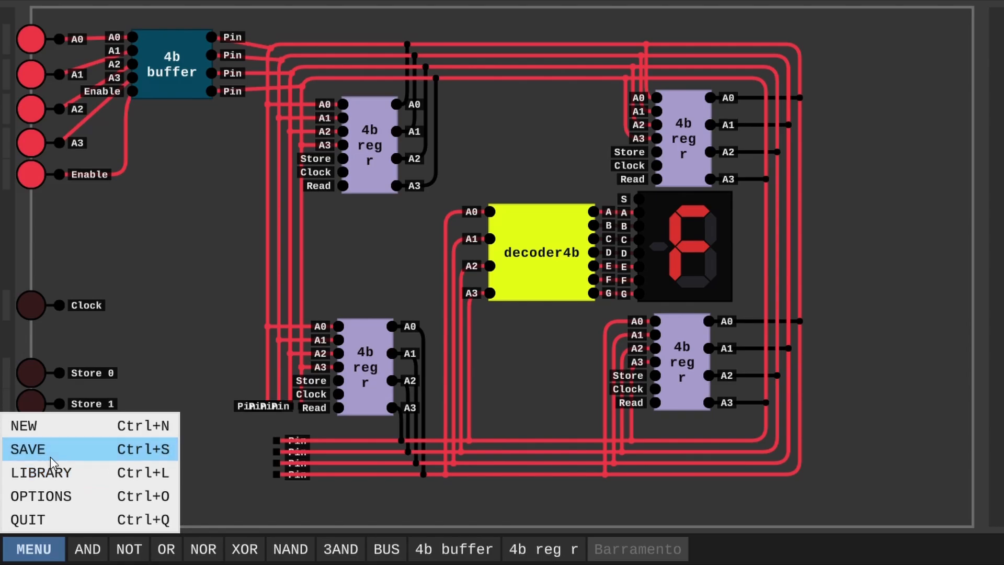
left_click(51, 450)
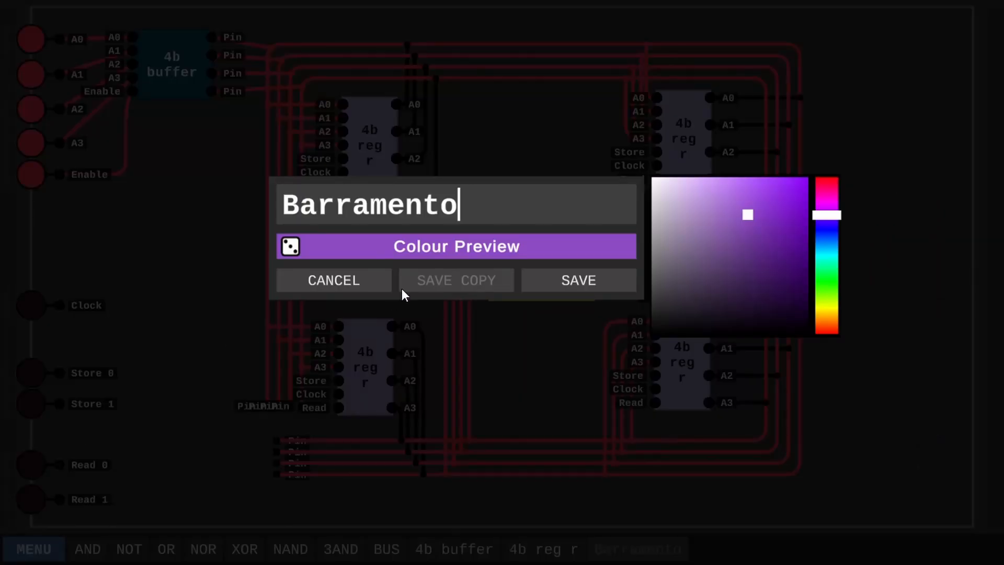
left_click(605, 286)
left_click(42, 400)
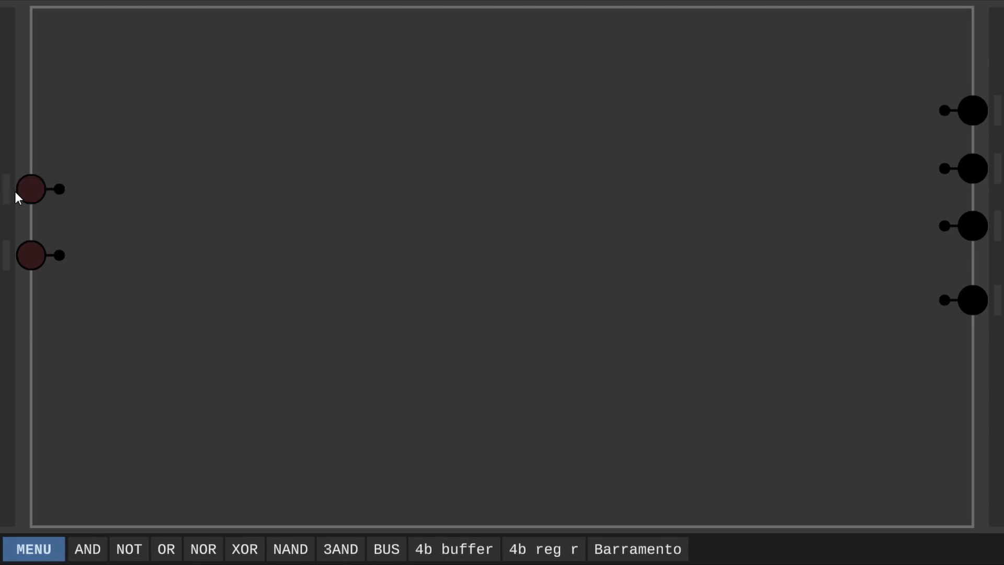
Name the two input pins E0 and E1
right_click(21, 190)
type("E0")
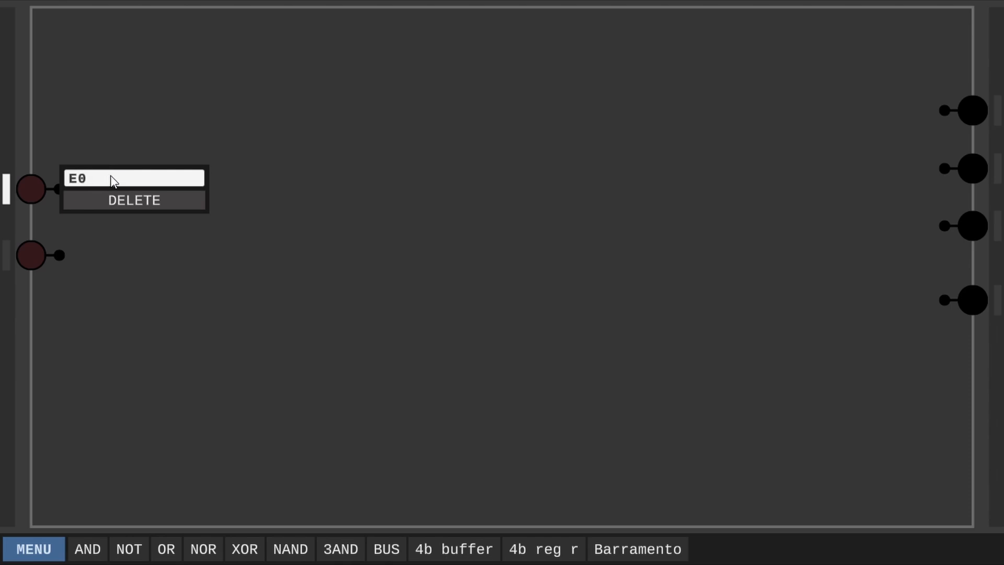
key("Return")
left_click(8, 255)
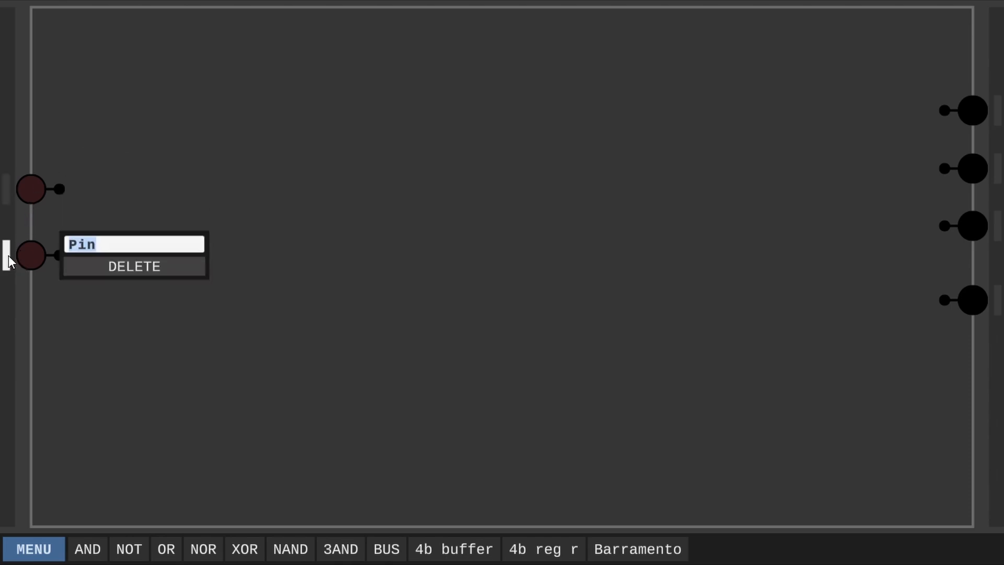
type("E1")
key("Return")
Name the first two output pins S0 and S1
left_click(996, 119)
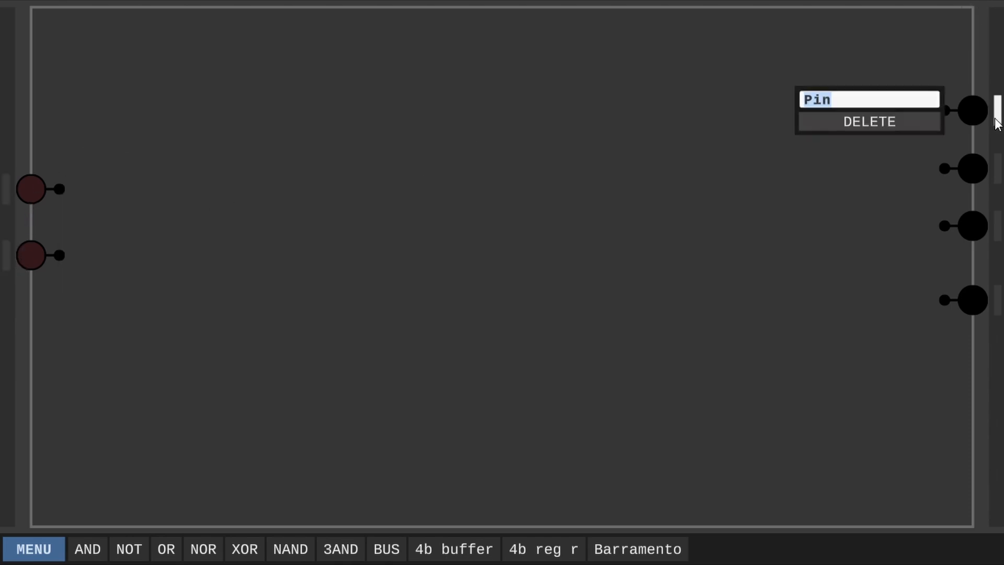
type("S0")
key("Return")
left_click(996, 168)
type("S1")
key("Return")
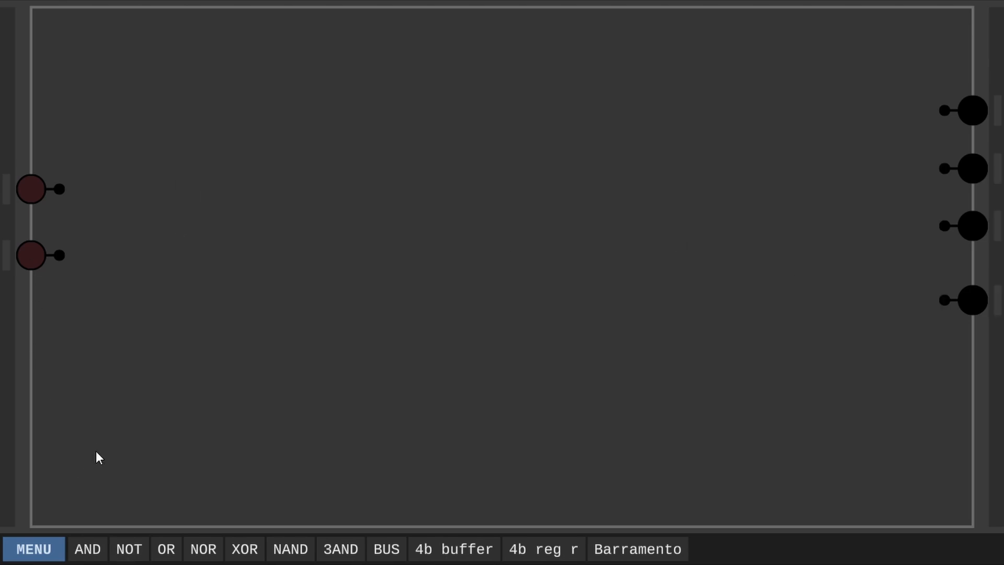
Place two stacked NOT gates and connect E0 to the upper one and E1 to the lower one
double_click(129, 551)
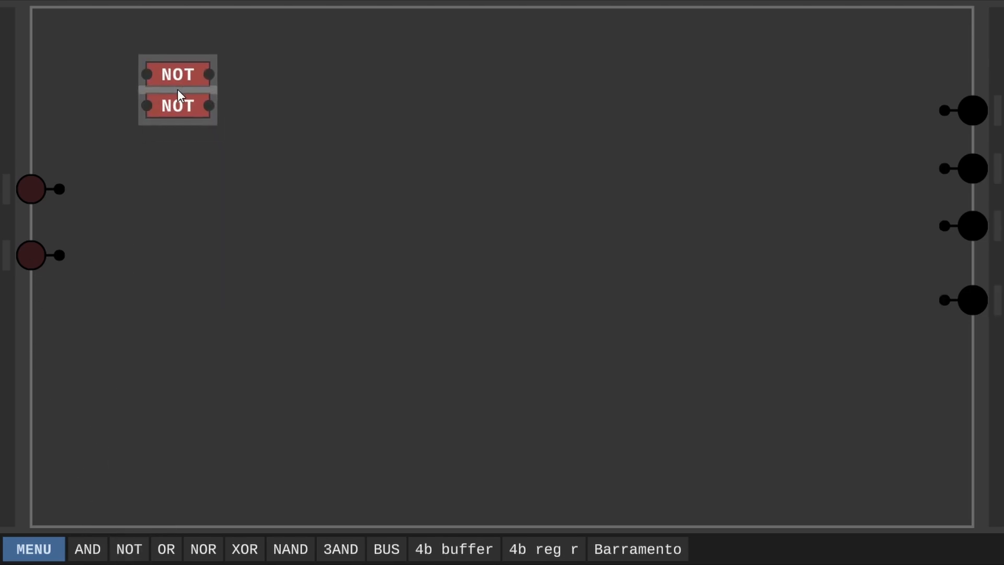
left_click(172, 96)
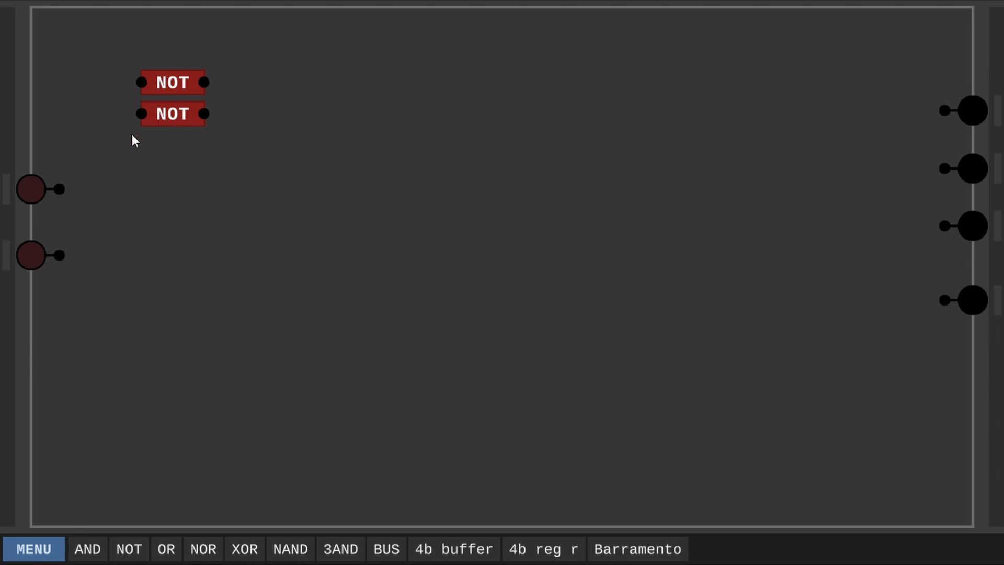
left_click_drag(59, 189, 141, 82)
left_click_drag(59, 255, 141, 114)
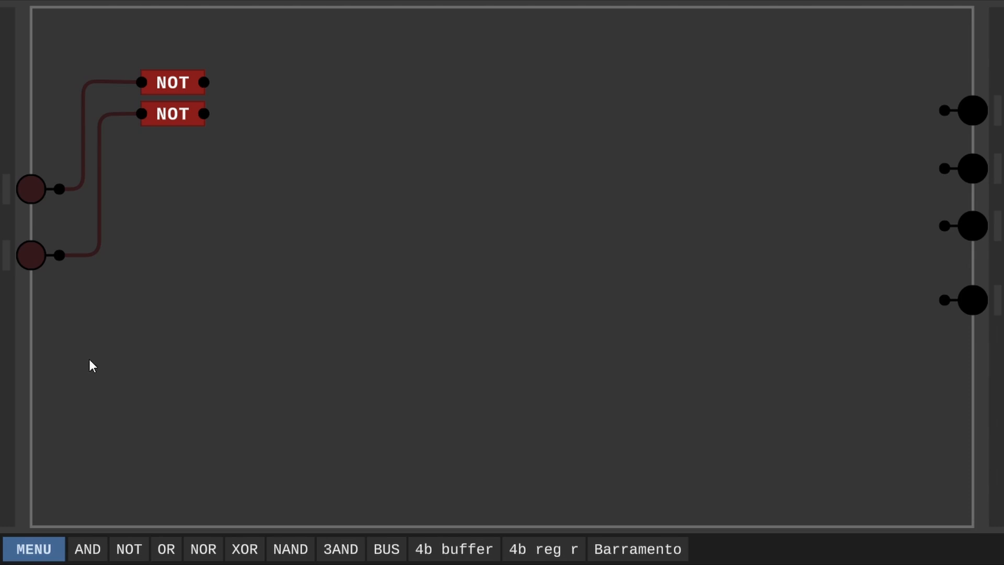
Shift the first three output pins slightly down to even out the spacing between the outputs
left_click(997, 109)
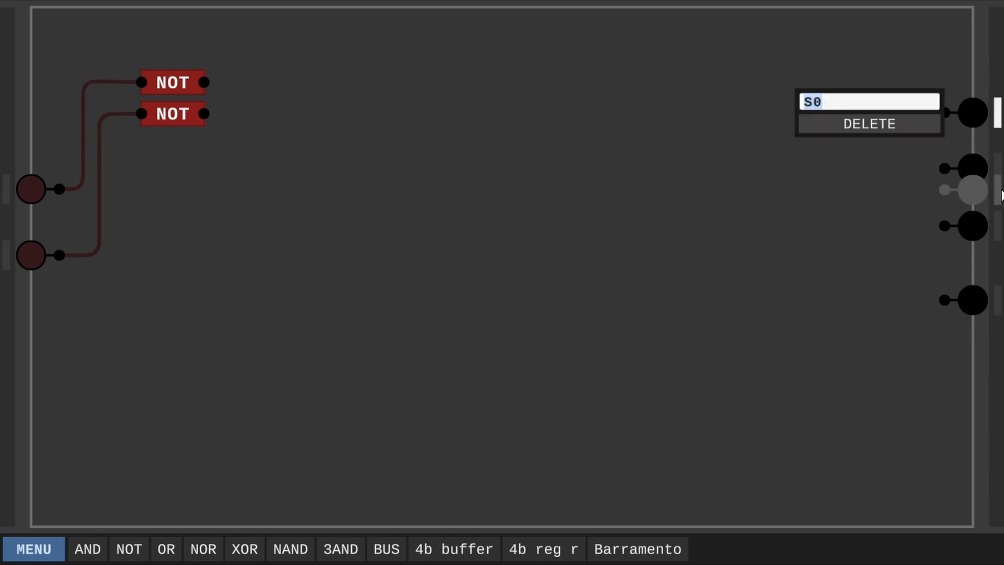
left_click(997, 168)
left_click_drag(999, 229, 999, 238)
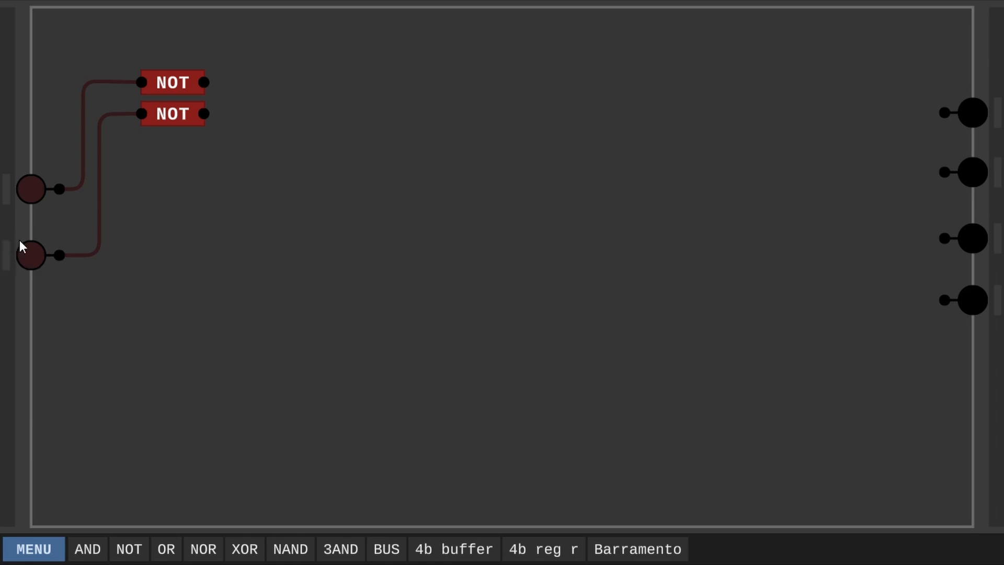
Toggle the E0 input on and off several times to check the signal to its NOT gate
left_click(28, 197)
left_click(29, 195)
left_click(37, 195)
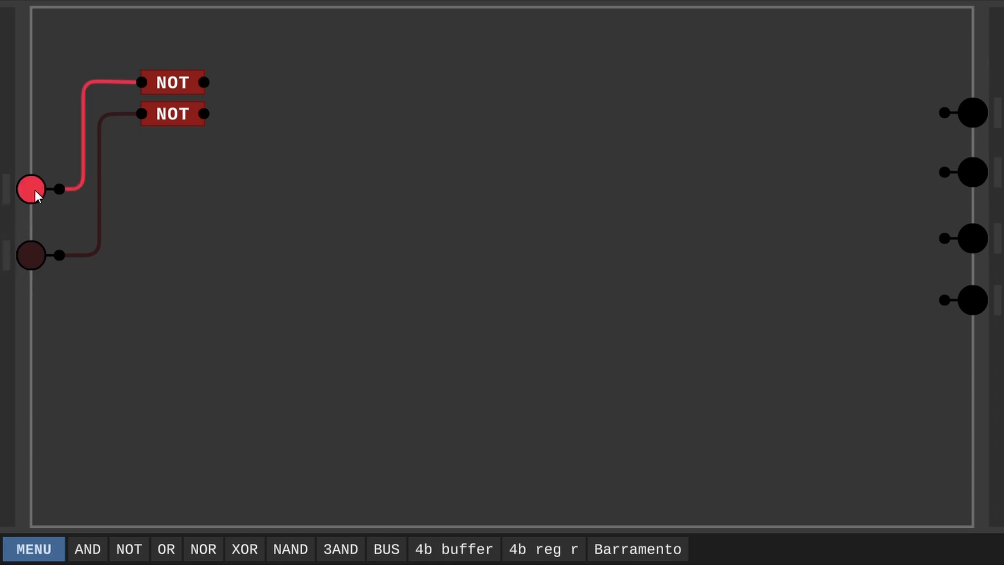
left_click(36, 195)
left_click(34, 199)
left_click(34, 199)
left_click(34, 199)
left_click(37, 196)
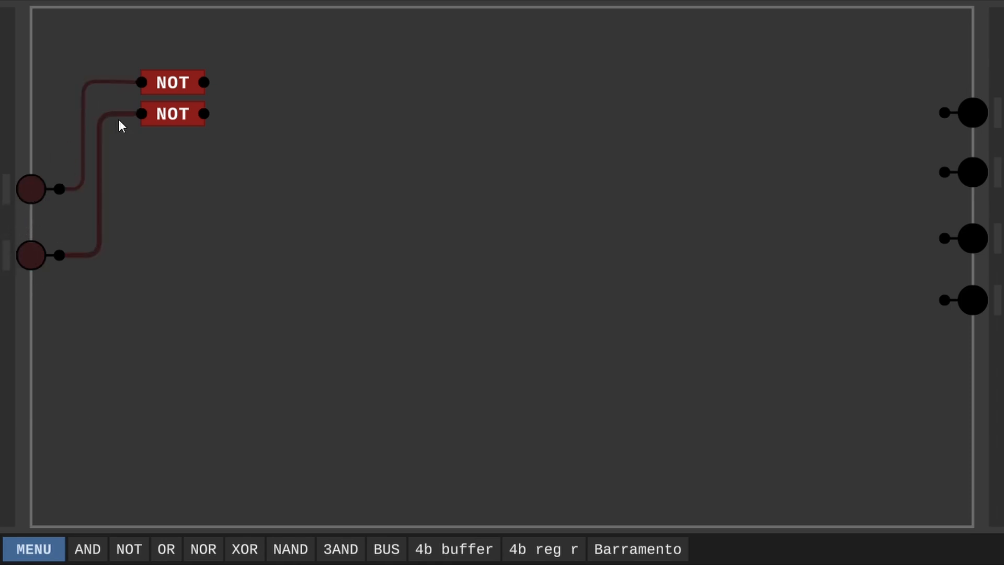
Place a stack of four AND gates between the NOT gates and the output pins
left_click(97, 549)
left_click(96, 549)
left_click(96, 549)
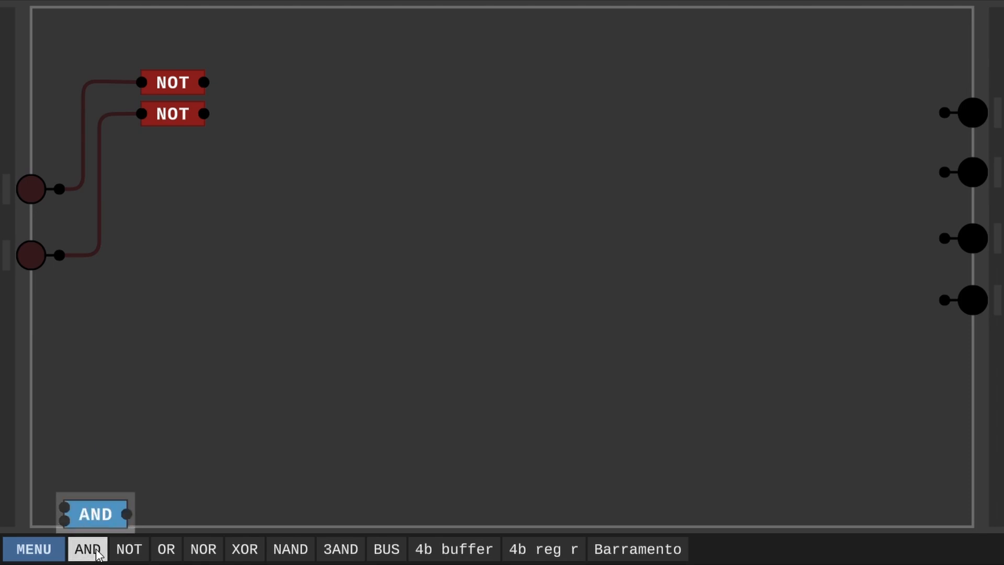
left_click(96, 549)
left_click(309, 148)
Spread the four AND gates apart into a vertical column with space between them
left_click_drag(312, 214, 311, 225)
left_click_drag(309, 177, 313, 191)
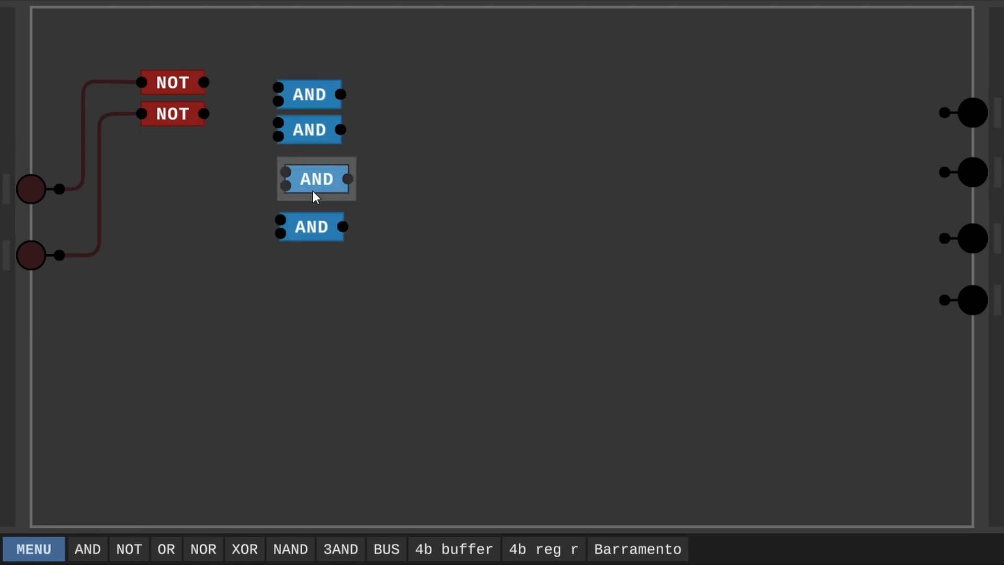
left_click(311, 97)
left_click_drag(311, 96, 314, 73)
left_click_drag(314, 127, 320, 122)
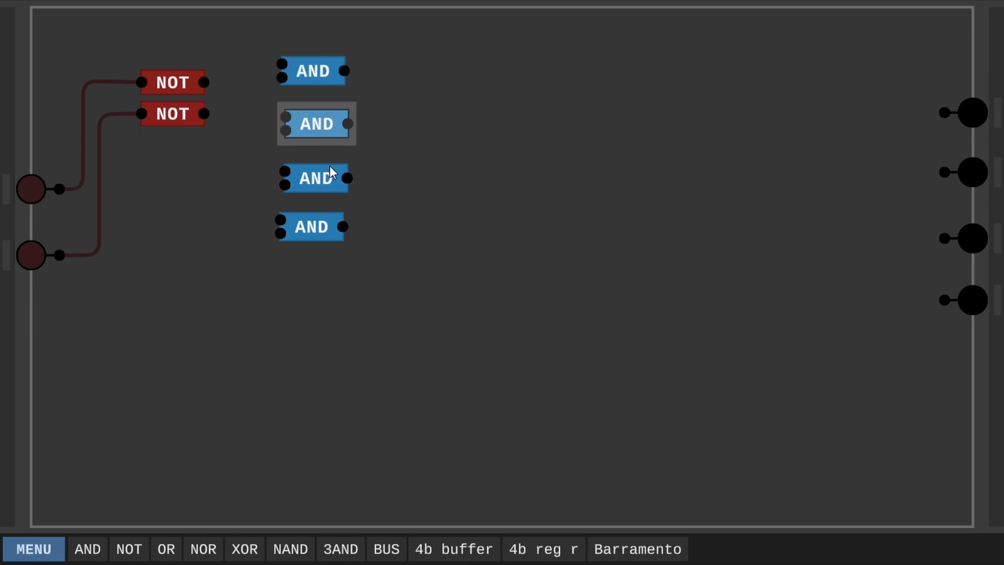
left_click_drag(330, 185, 325, 185)
left_click_drag(319, 227, 319, 228)
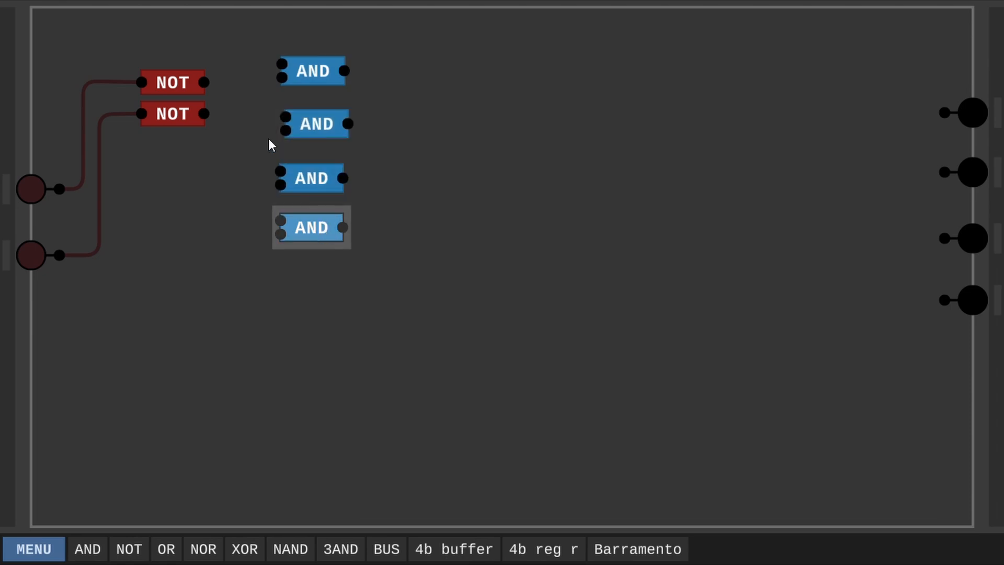
left_click_drag(306, 72, 303, 79)
Connect the upper NOT gate's output to the first AND gate and line up the four AND gates
left_click_drag(204, 82, 316, 99)
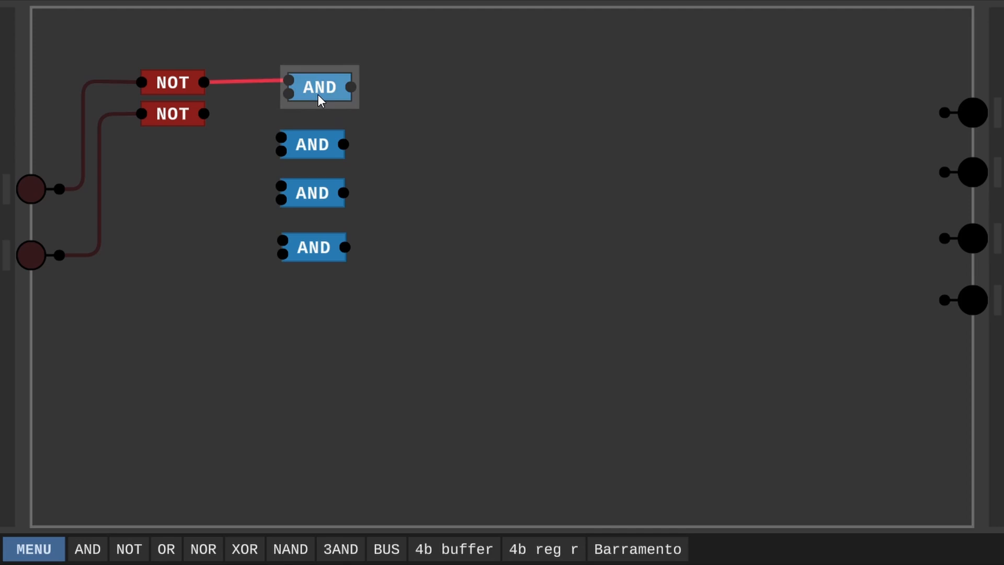
left_click_drag(309, 142, 316, 141)
left_click_drag(312, 189, 321, 191)
left_click_drag(315, 243, 323, 247)
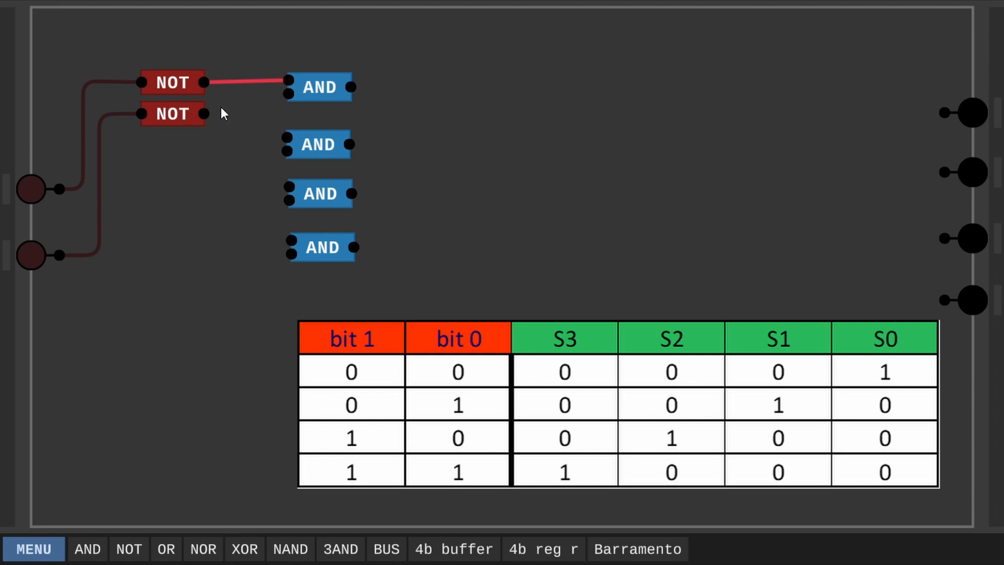
Wire the lower NOT output to the first two AND gates, the upper input to the second, and the upper NOT output to the third
left_click_drag(203, 113, 287, 151)
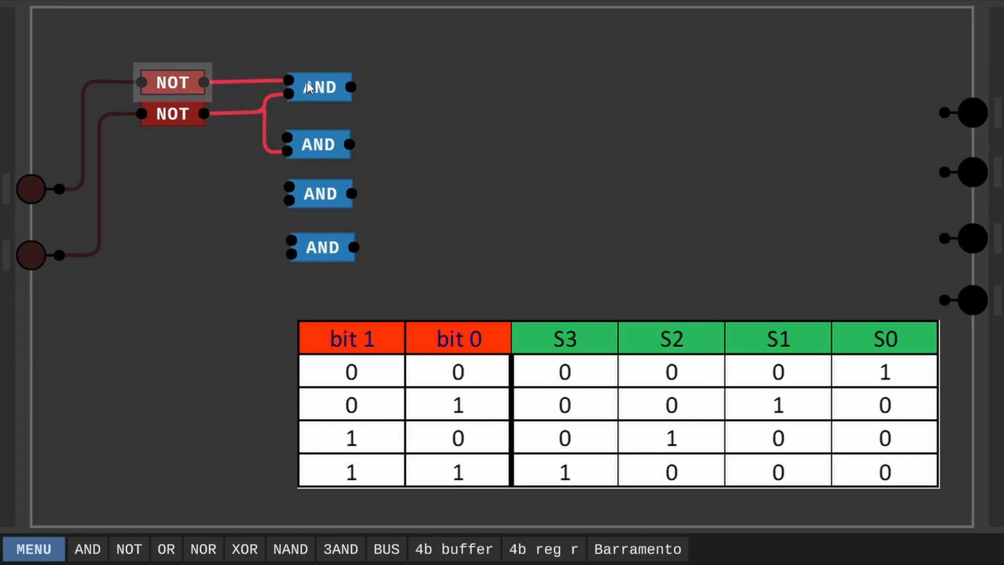
left_click(317, 152)
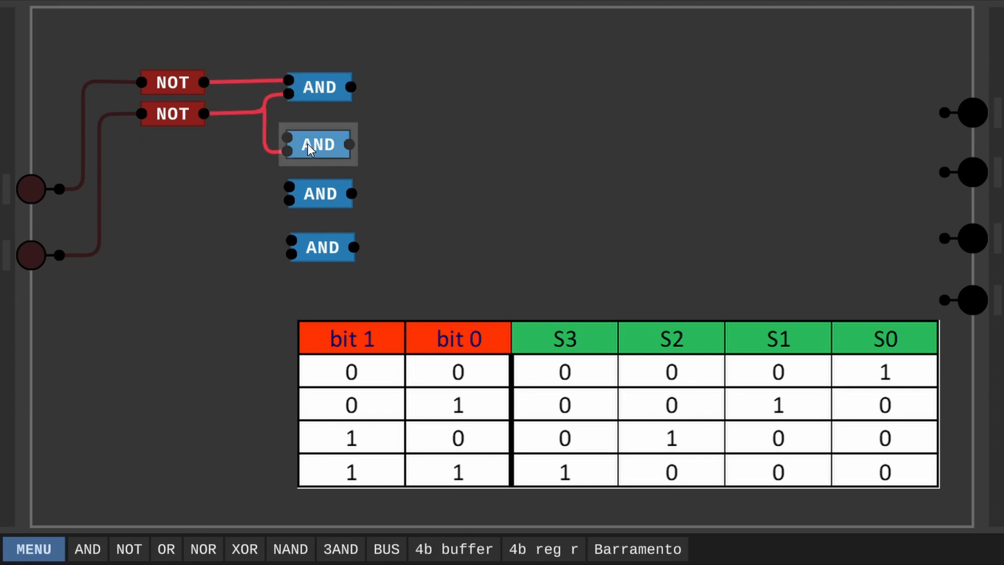
left_click_drag(287, 138, 84, 137)
left_click_drag(249, 82, 288, 187)
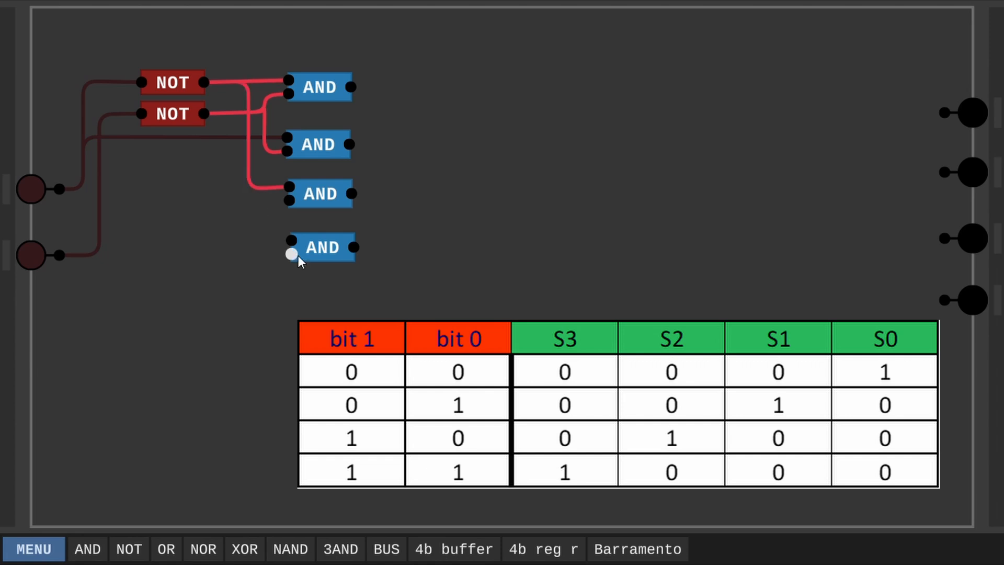
Connect the upper input to the fourth AND gate and the lower input to the remaining inputs of the third and fourth AND gates
left_click_drag(291, 240, 85, 154)
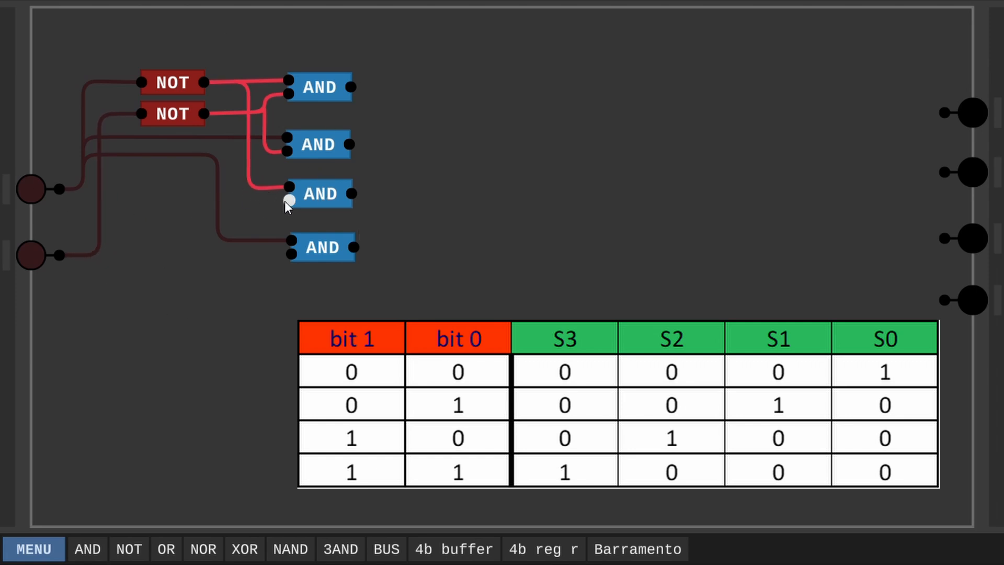
left_click_drag(284, 201, 100, 198)
left_click_drag(293, 253, 60, 255)
right_click(202, 250)
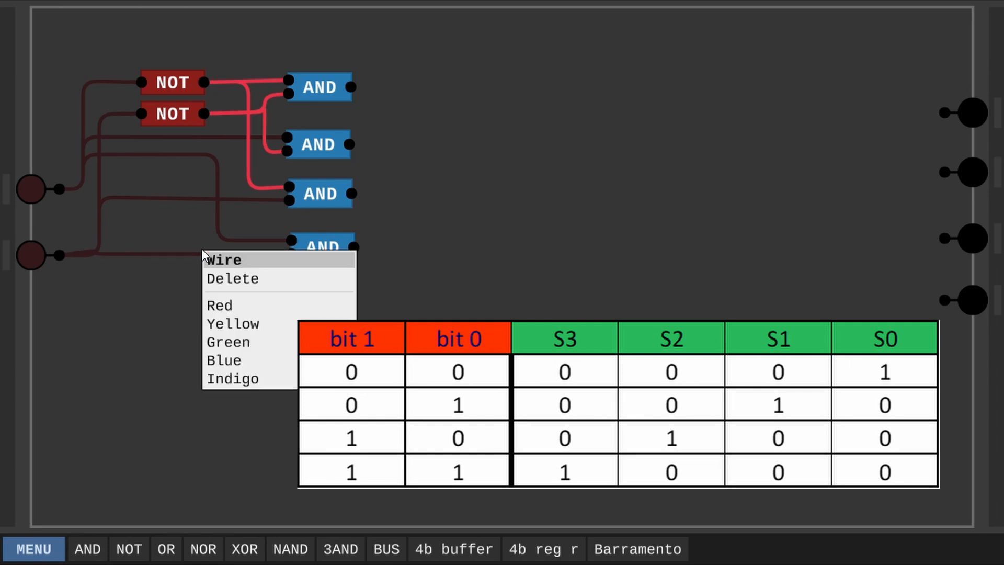
left_click(239, 283)
left_click_drag(292, 254, 99, 250)
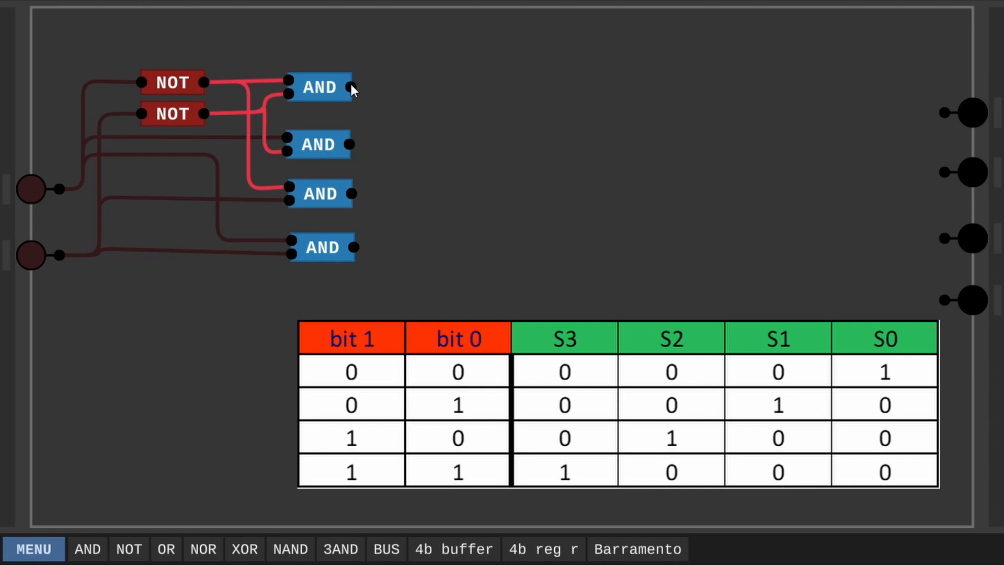
Connect the four AND gate outputs to the four output pins in order, and shift the first output pin up slightly
left_click_drag(351, 87, 944, 113)
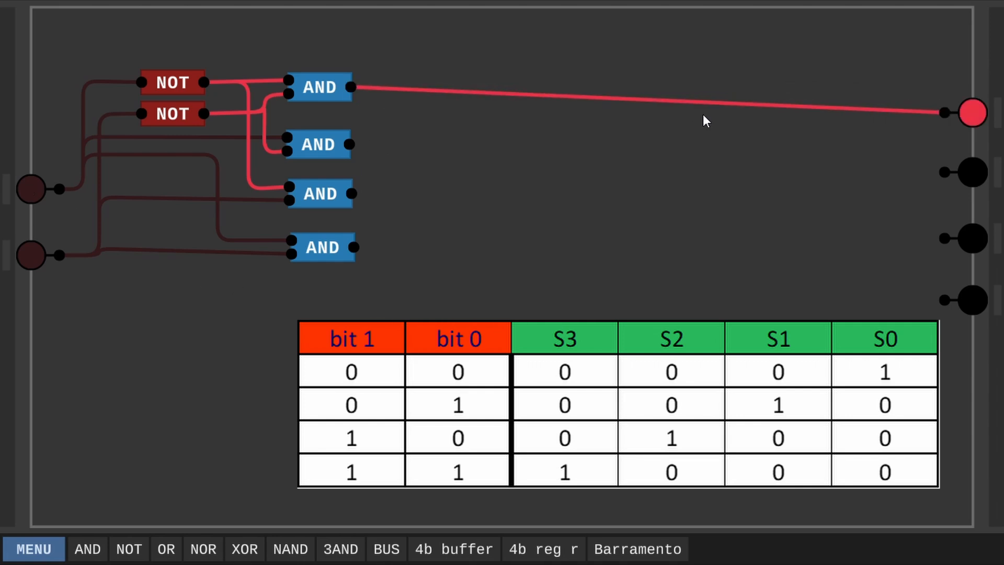
left_click_drag(349, 144, 944, 172)
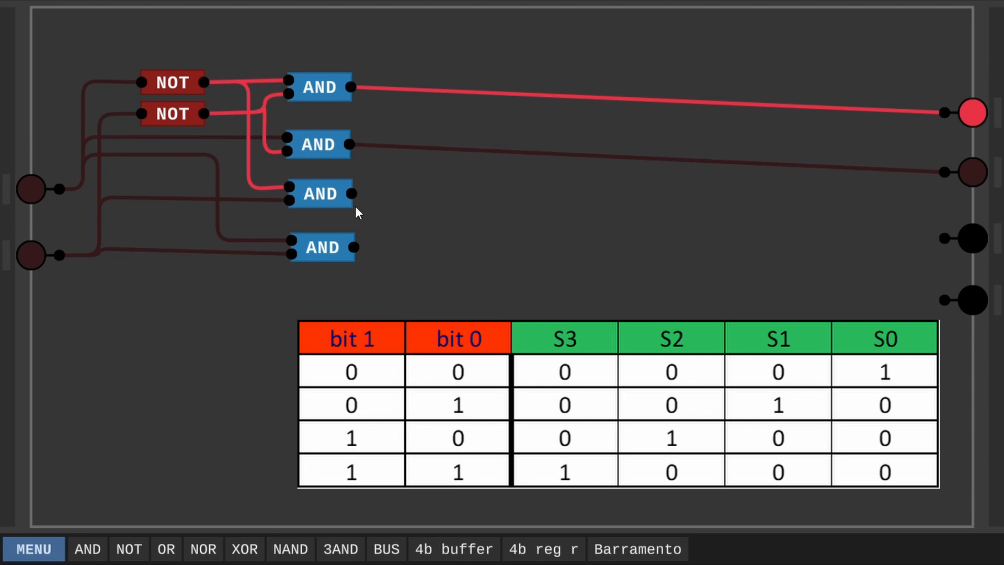
left_click_drag(352, 194, 945, 239)
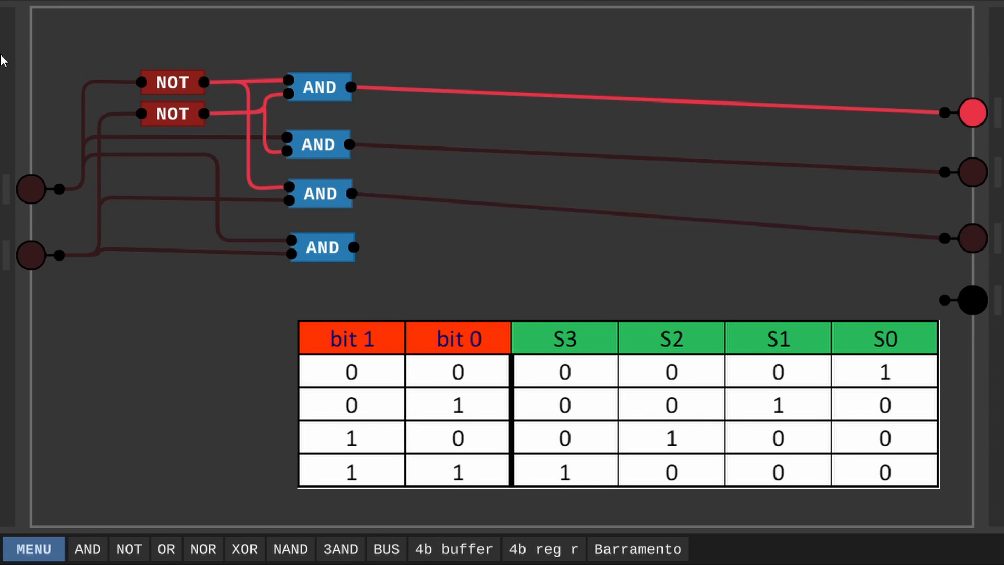
left_click_drag(354, 247, 944, 301)
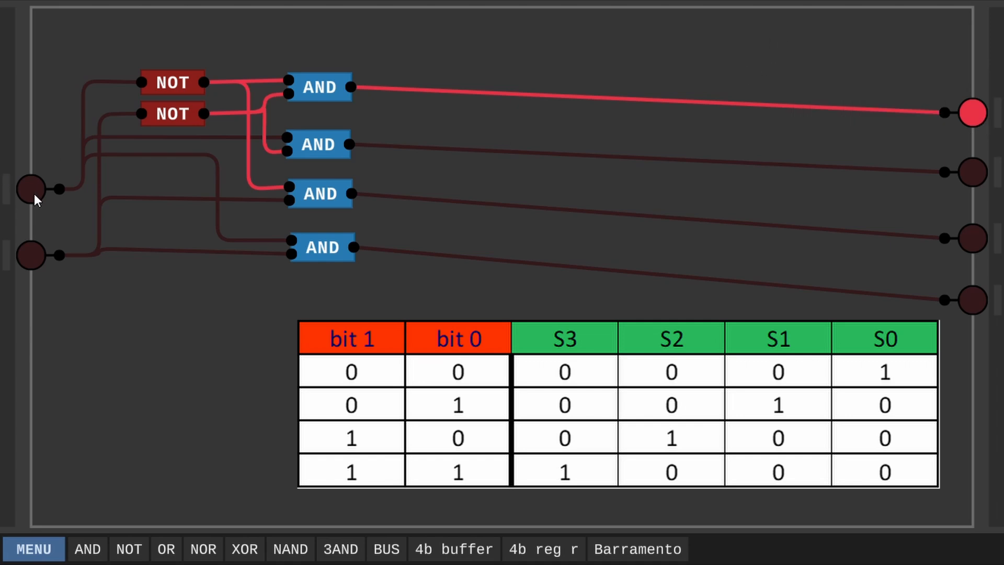
left_click_drag(997, 115, 999, 111)
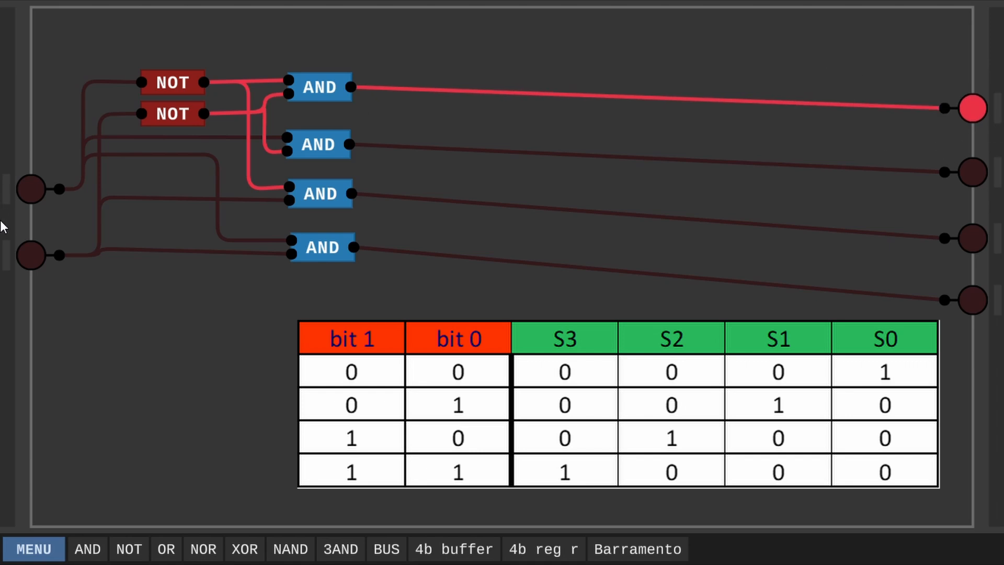
Toggle the two inputs through their combinations to check the decoder's outputs against the truth table
left_click(31, 197)
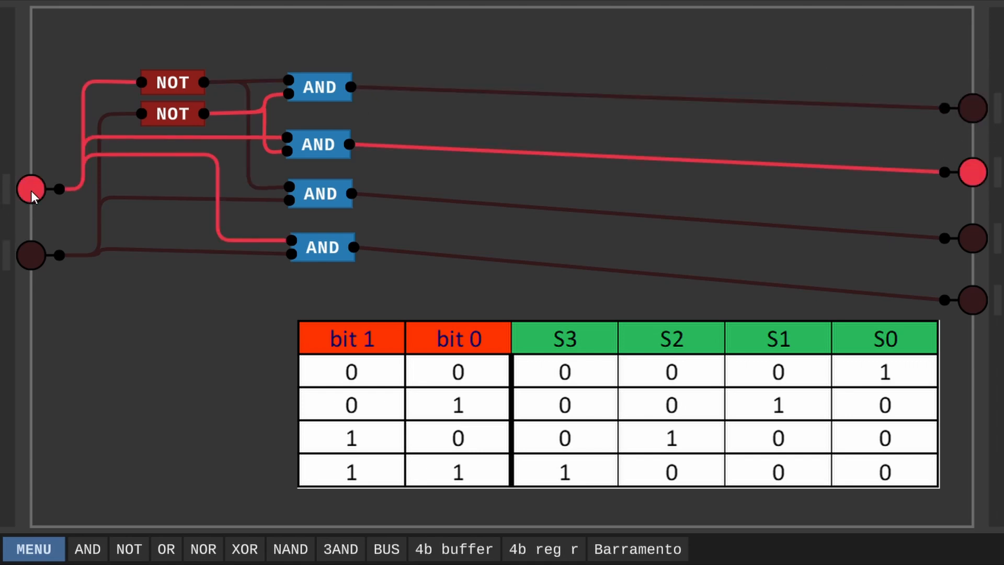
left_click(30, 191)
left_click(32, 254)
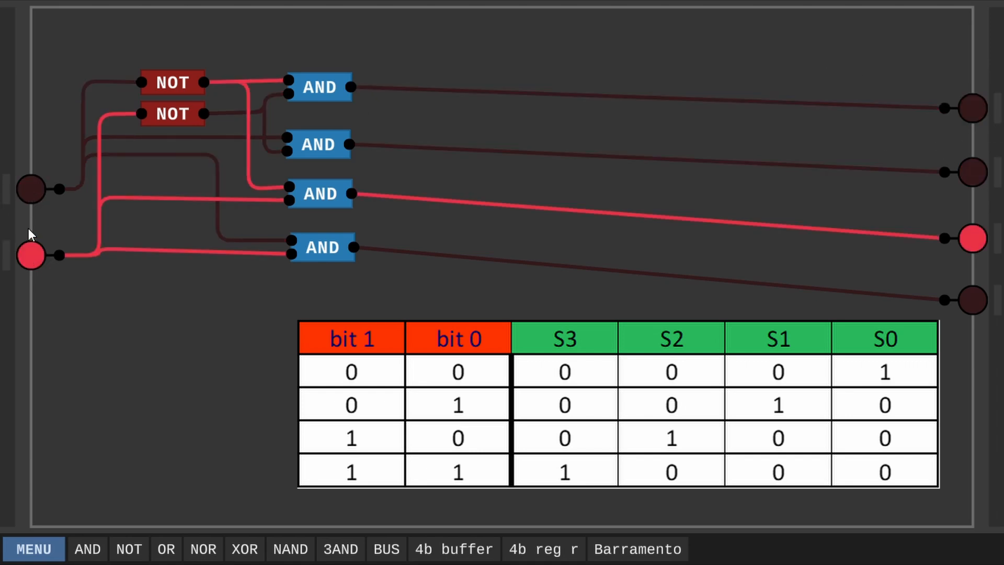
left_click(32, 193)
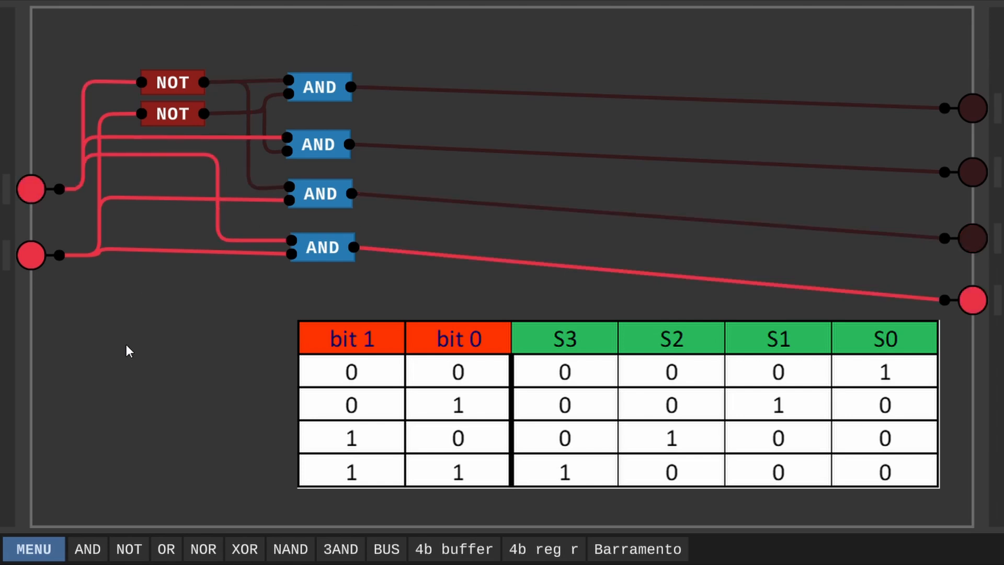
Save the decoder circuit as a chip named "decod 2x4"
left_click(19, 536)
left_click(55, 453)
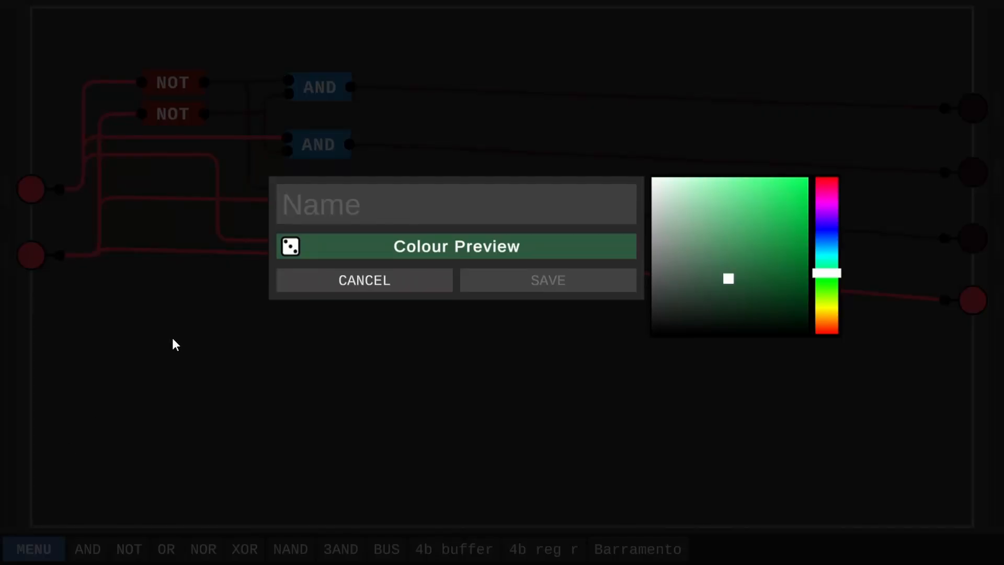
type("2x4")
key("Home")
type("decod")
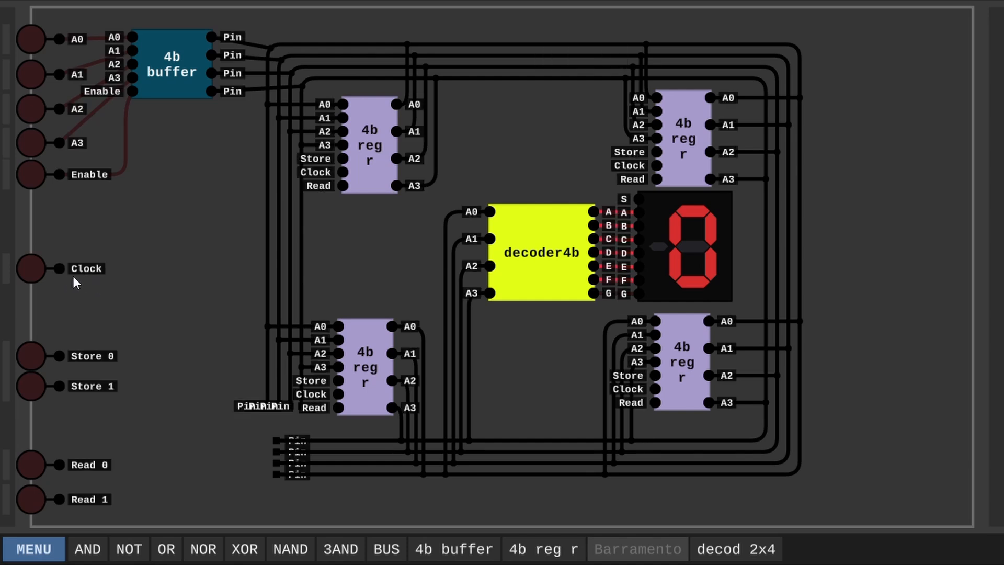
Colour the Clock input indigo and wire it to the Clock pin of the upper-left 4b reg r
right_click(6, 272)
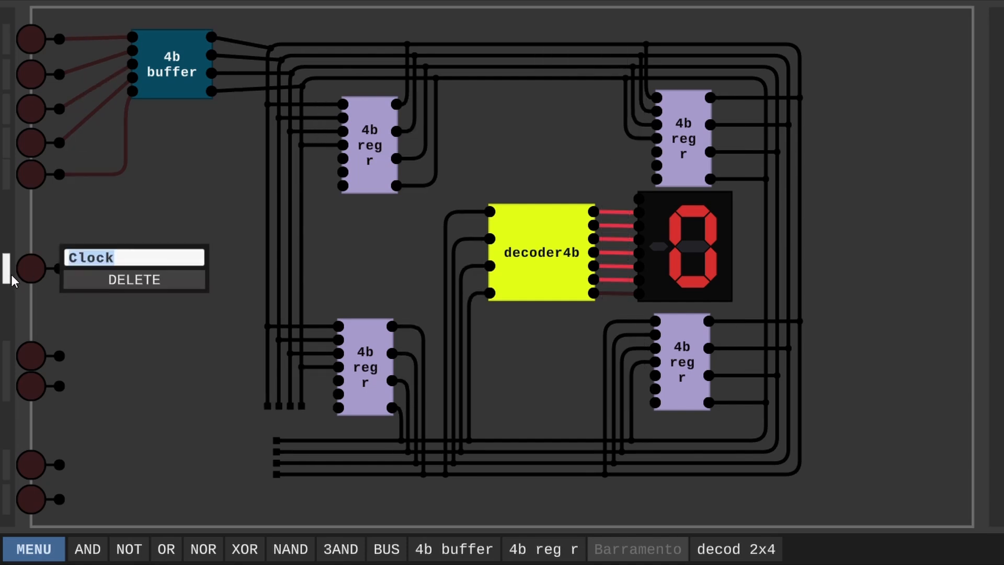
right_click(62, 270)
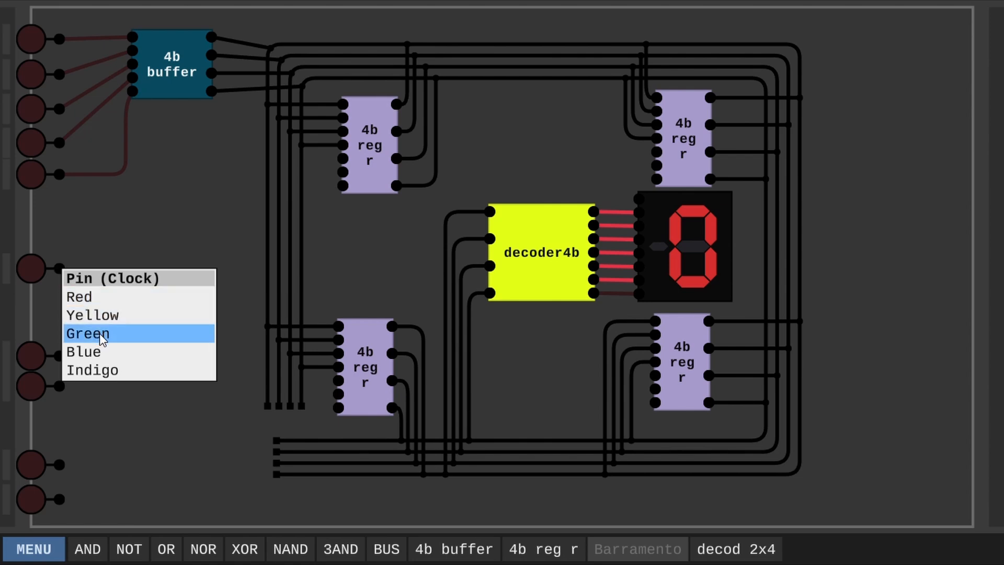
left_click(107, 369)
left_click(59, 268)
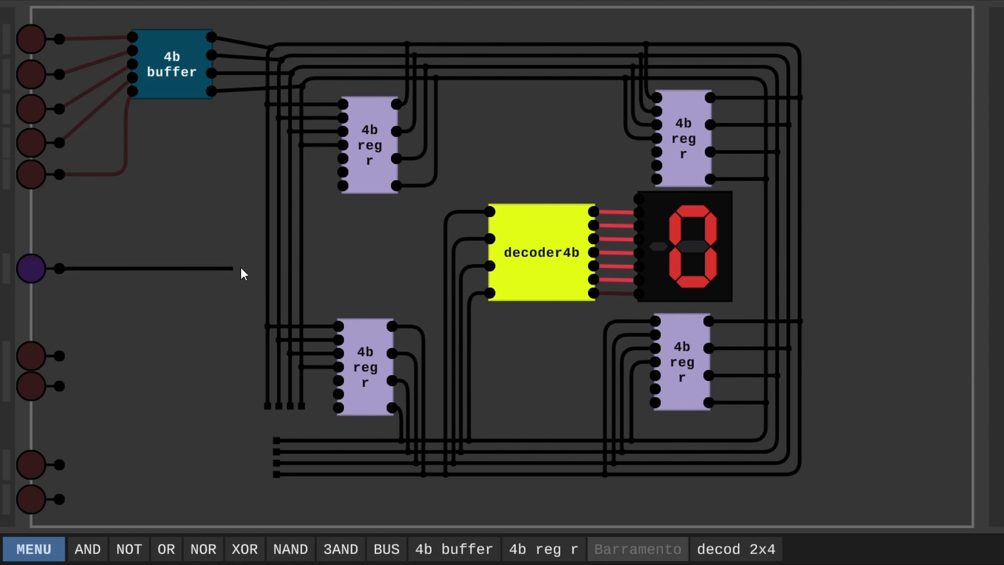
left_click(335, 269)
left_click(343, 172)
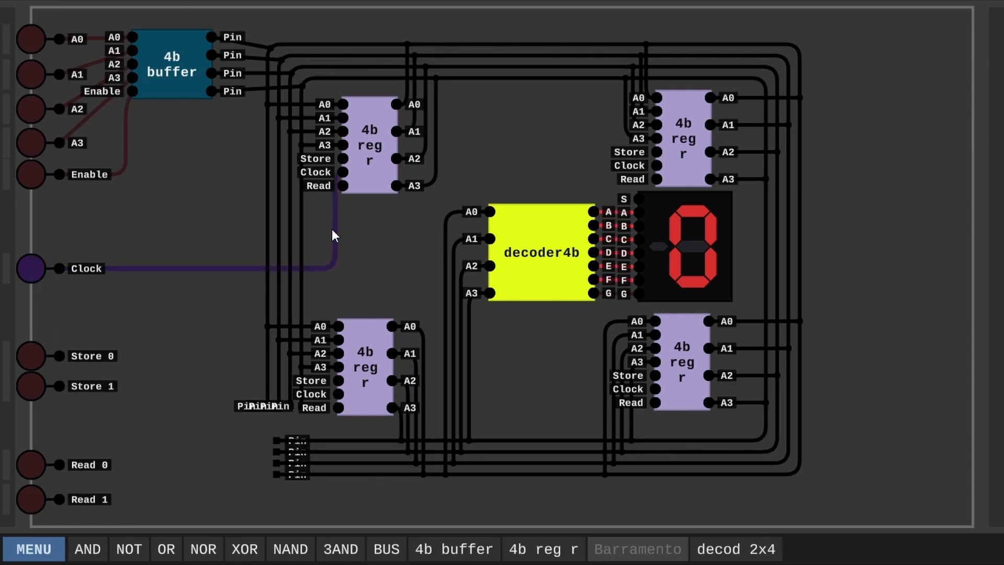
Branch the Clock wire to the Clock pins of the other three registers
left_click(329, 268)
left_click(330, 394)
left_click(338, 394)
left_click(336, 200)
left_click(600, 200)
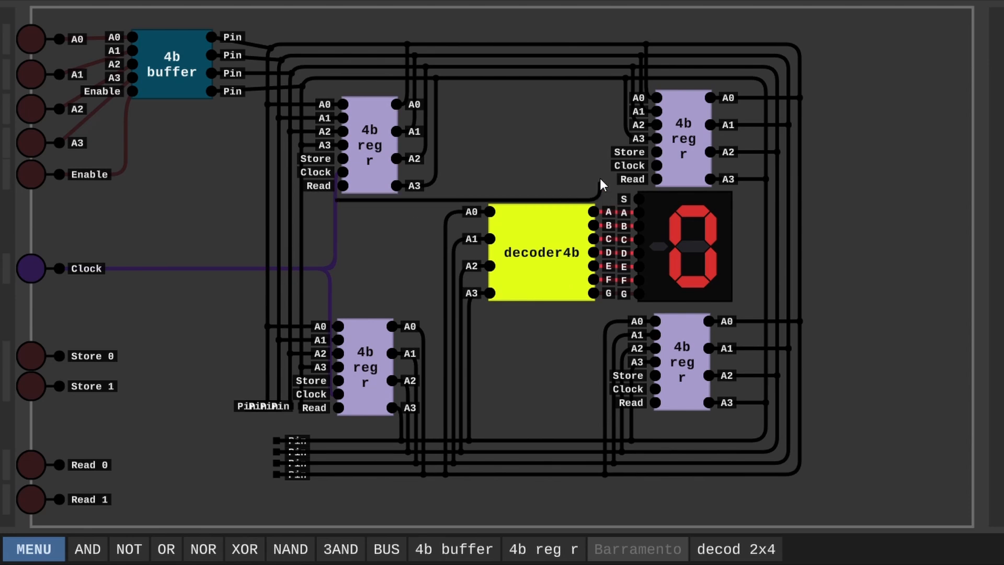
left_click(600, 166)
left_click(657, 165)
left_click(331, 307)
left_click(595, 308)
left_click(596, 389)
left_click(655, 388)
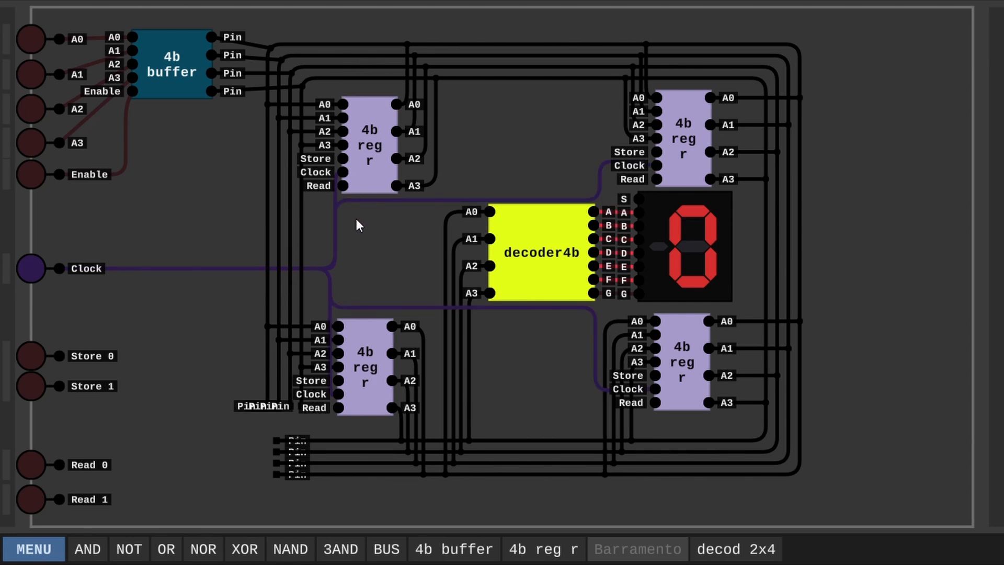
Place one decod 2x4 chip beside the Store inputs and another beside the Read inputs, and wire those inputs to E0 and E1
right_click(7, 356)
left_click(123, 318)
left_click(736, 549)
left_click(164, 362)
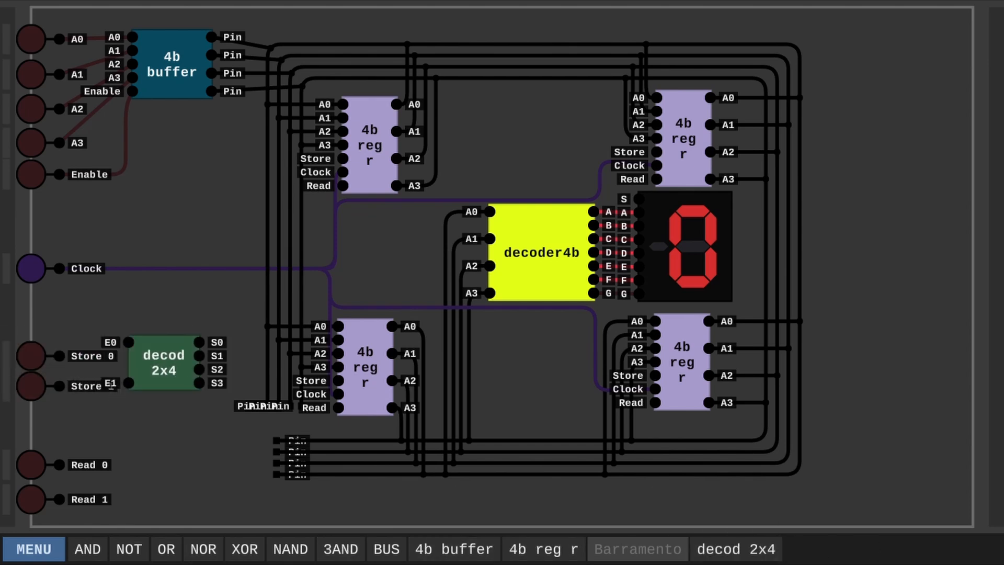
left_click(753, 551)
left_click(170, 483)
left_click_drag(172, 378, 187, 382)
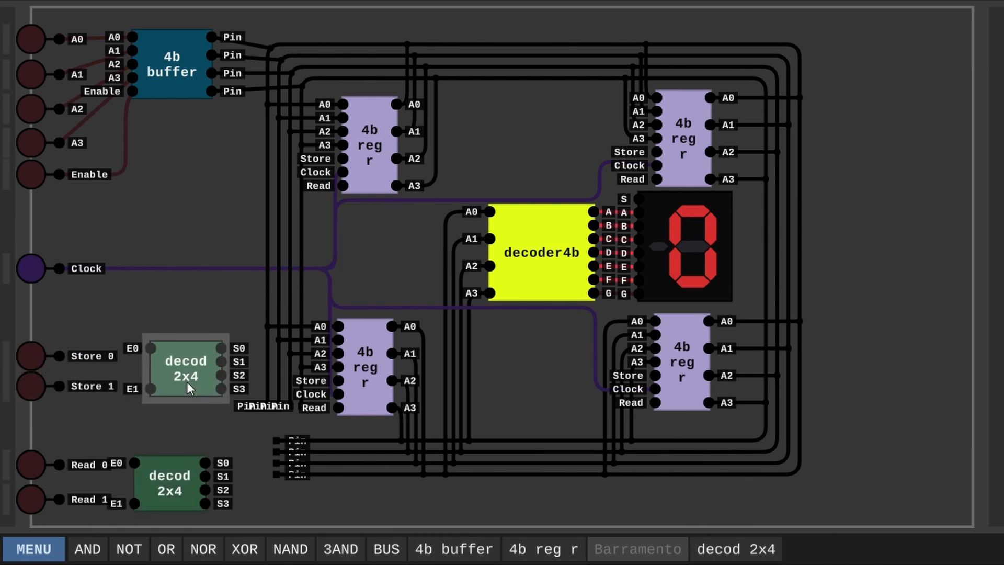
left_click(59, 355)
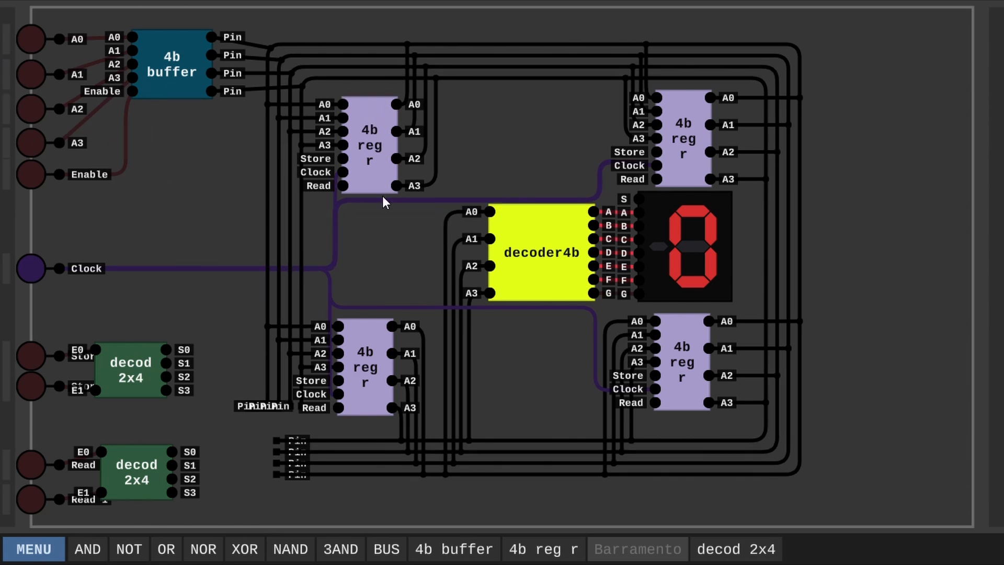
Nudge the upper-right register slightly and connect the Store decoder's S0 output to the upper-left register's Store pin
left_click(360, 129)
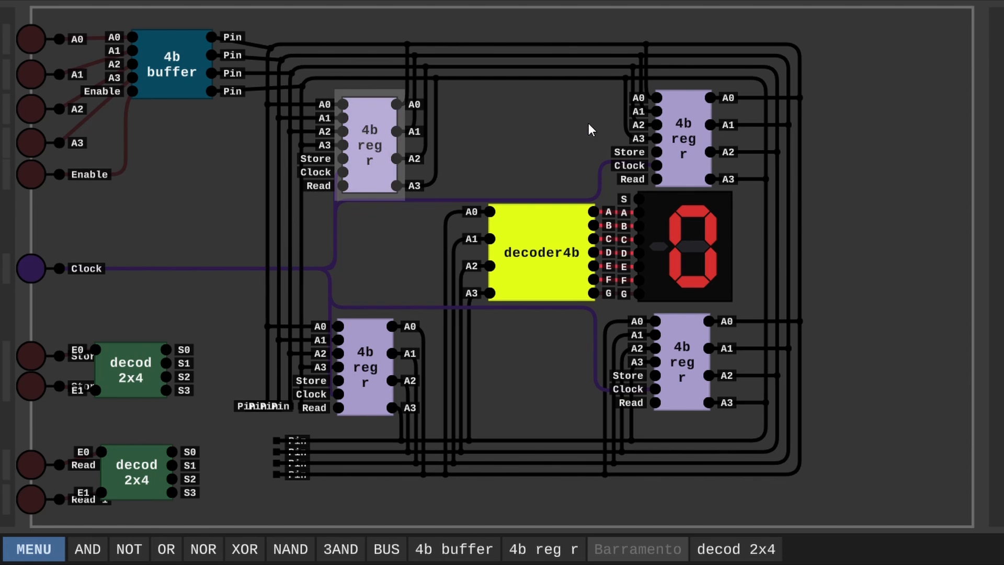
left_click_drag(676, 132, 669, 133)
left_click(370, 369)
left_click(674, 361)
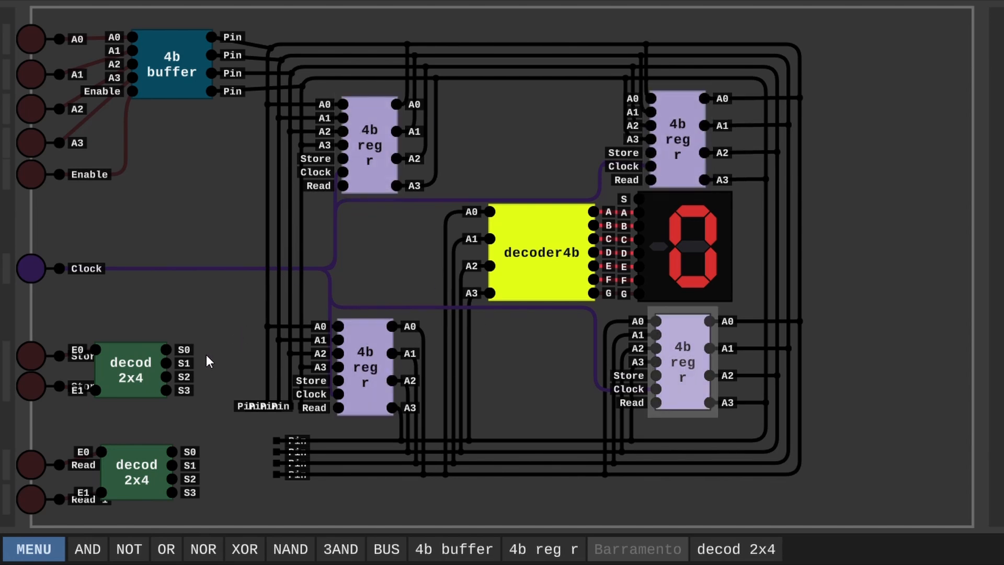
left_click(167, 350)
left_click(223, 349)
key("Tab")
left_click(223, 159)
left_click(343, 159)
Connect the Store decoder's S1, S2 and S3 outputs to the Store pins of the upper-right, lower-left and lower-right registers respectively
left_click(166, 363)
left_click(239, 363)
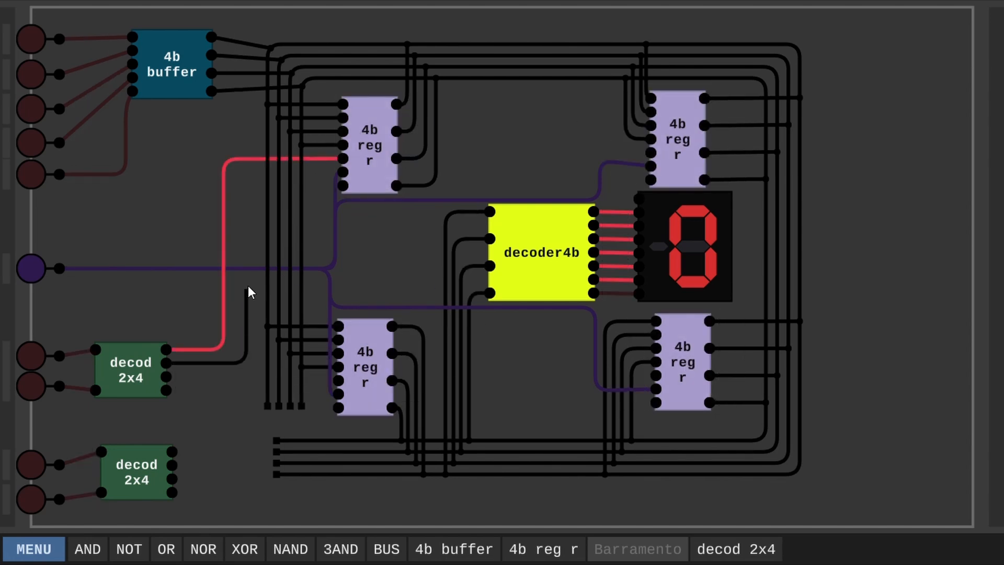
left_click(239, 216)
left_click(440, 216)
left_click(440, 147)
left_click(650, 153)
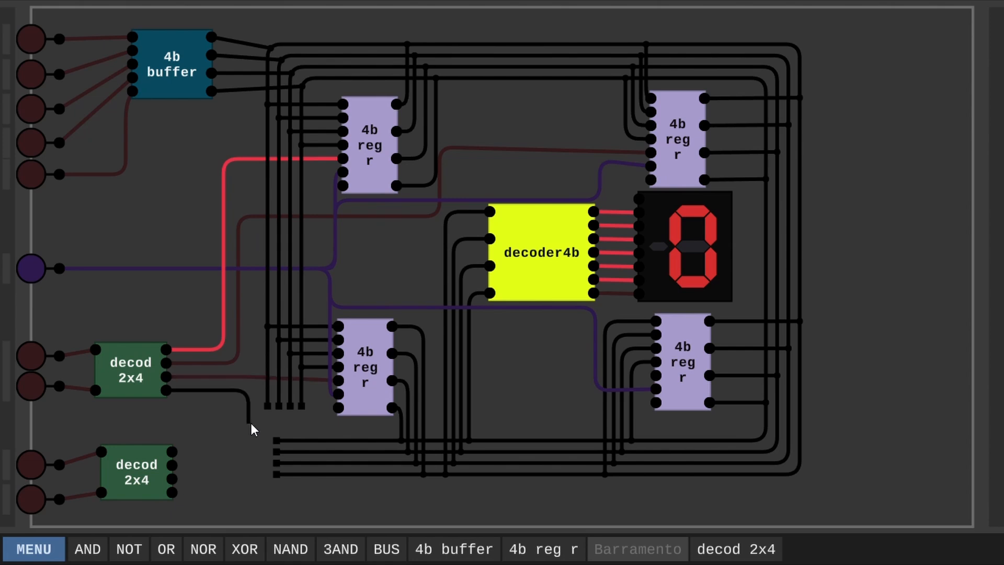
key("Tab")
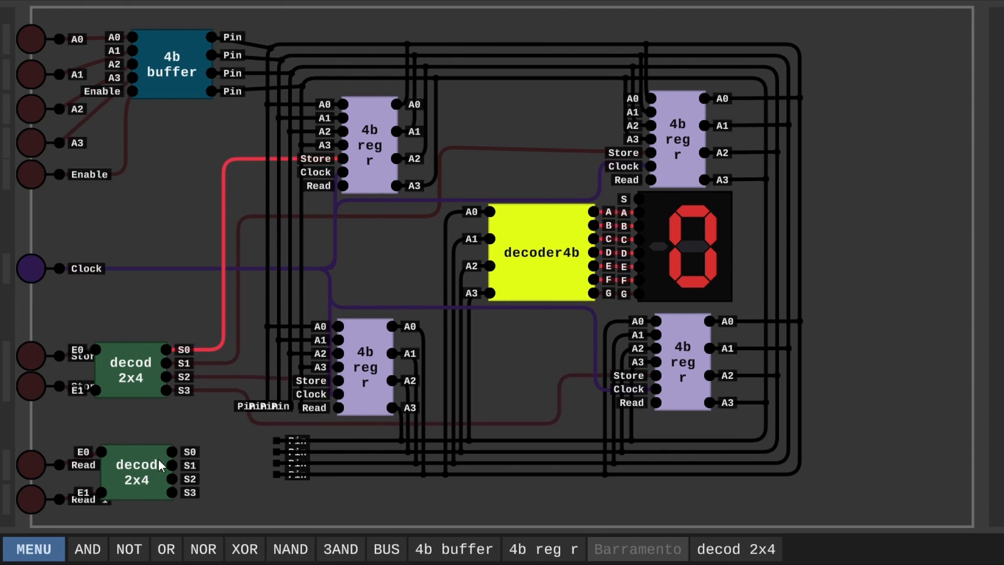
key("Tab")
Connect the Read decoder's S0 output to the upper-left register's Read pin and S1 to the upper-right register's Read pin
left_click(172, 451)
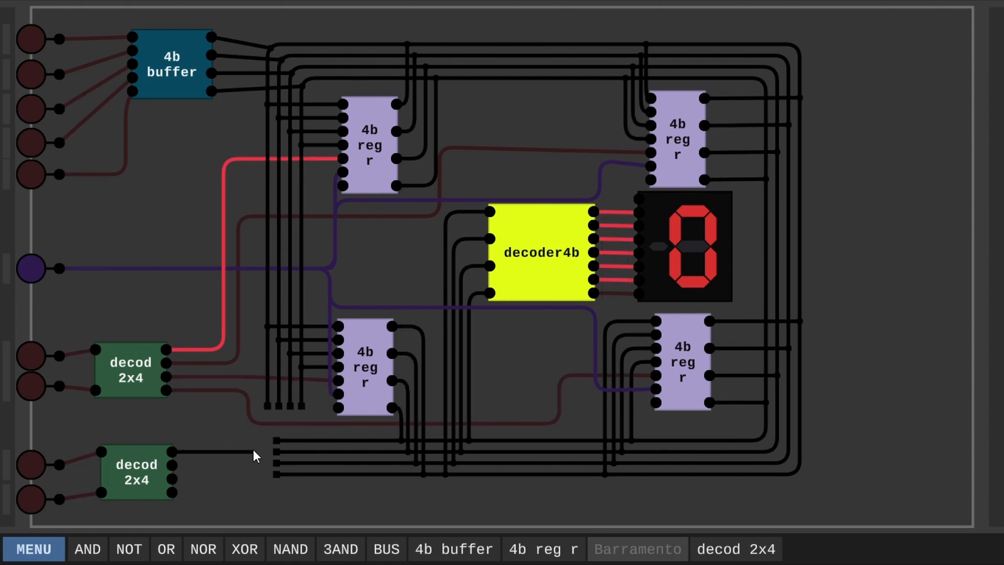
left_click(254, 451)
left_click(253, 186)
left_click(343, 185)
left_click(172, 464)
left_click(550, 496)
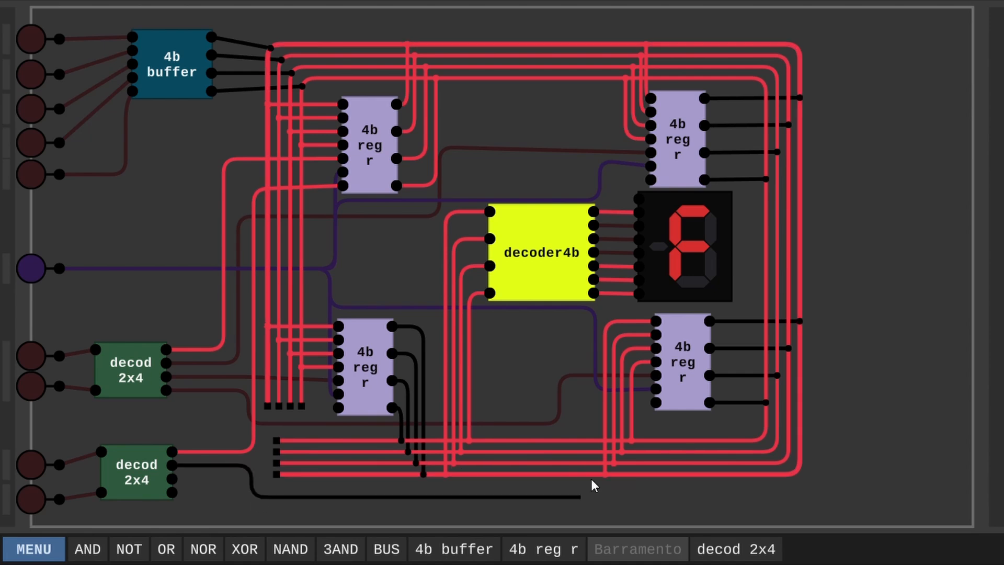
left_click(550, 183)
left_click(651, 180)
Connect the Read decoder's S2 output to the lower-left register's Read pin and S3 to the lower-right register's Read pin
left_click(232, 506)
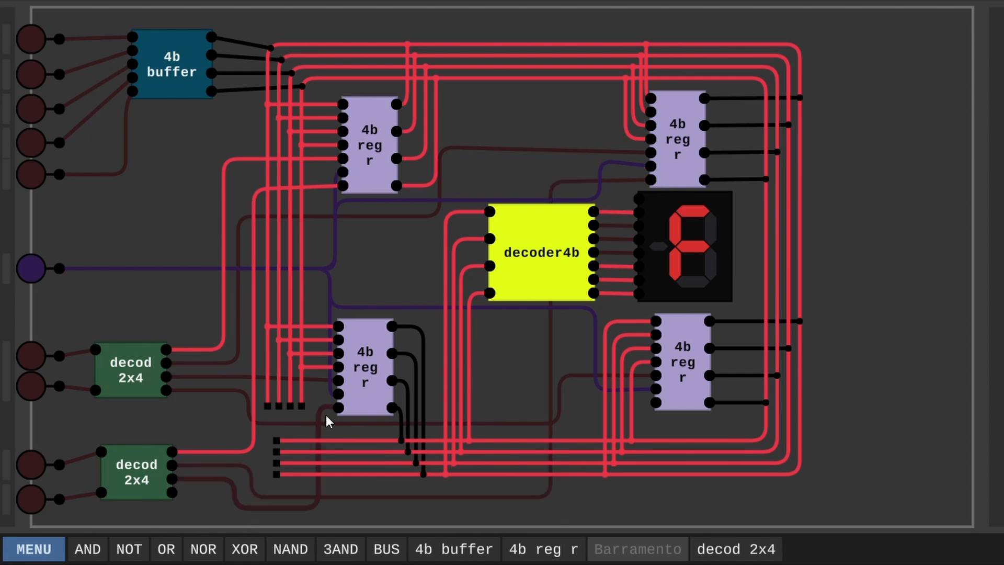
left_click(319, 407)
left_click(339, 407)
left_click(172, 492)
left_click(224, 511)
left_click(656, 402)
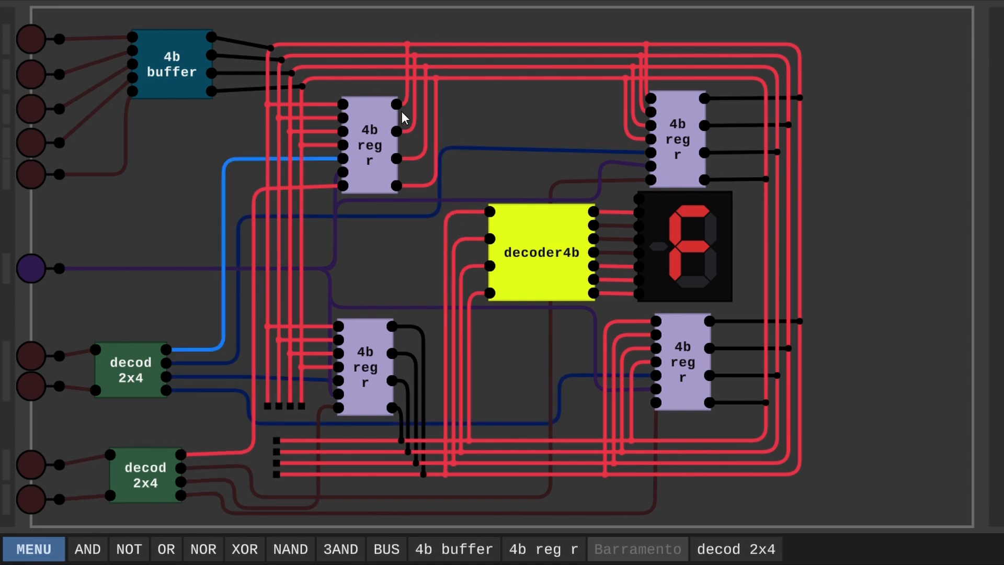
Colour the upper-left register's four output wires yellow
right_click(407, 94)
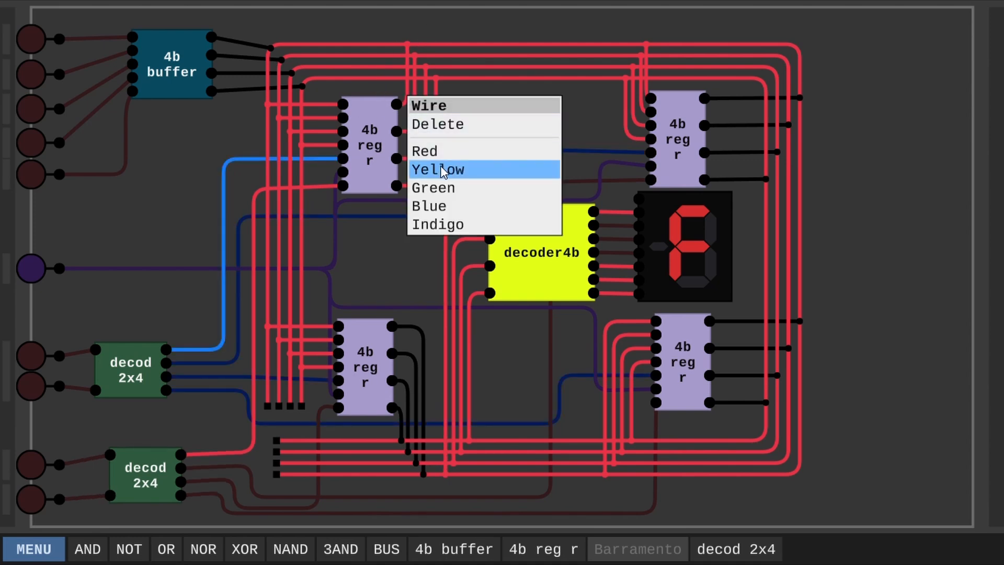
left_click(435, 170)
right_click(419, 114)
left_click(440, 185)
right_click(426, 130)
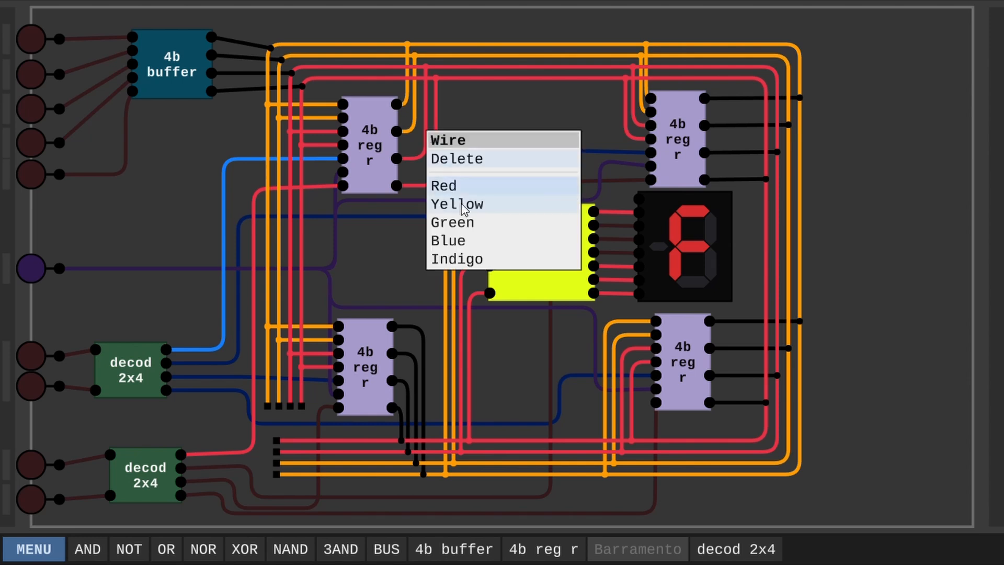
left_click(463, 206)
right_click(431, 109)
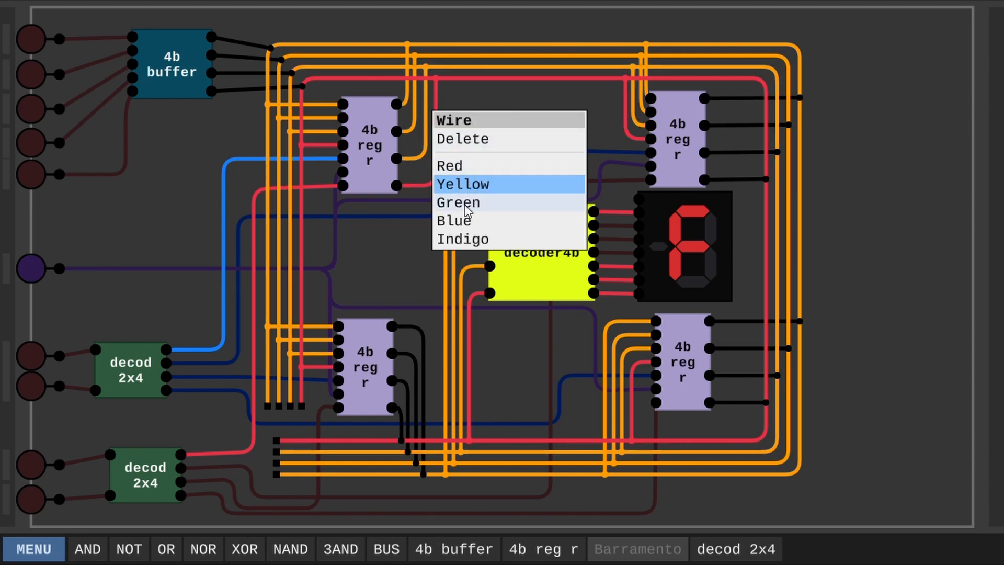
left_click(460, 178)
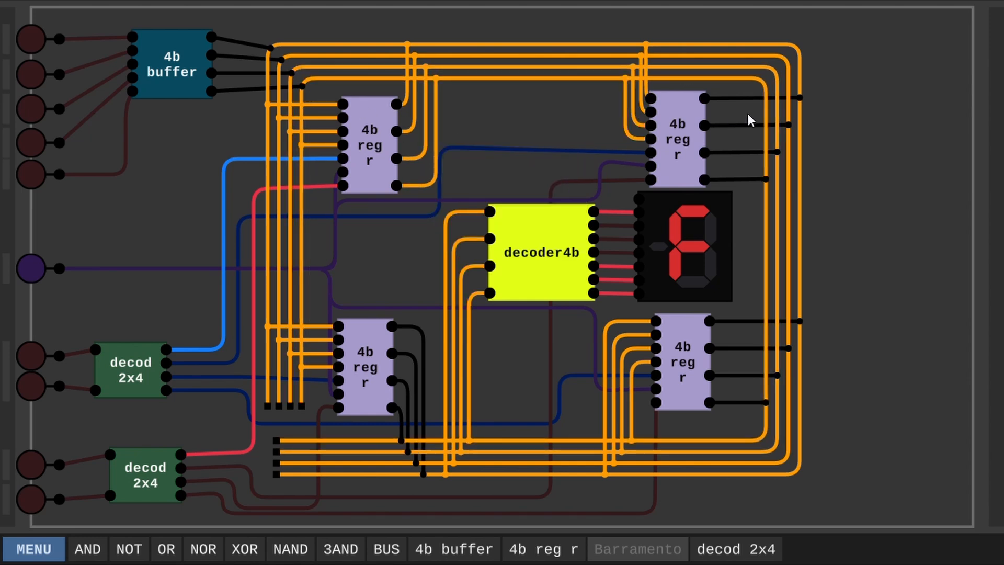
Colour the upper-right register's A0, A1 and A2 output wires green
right_click(728, 99)
left_click(759, 173)
right_click(725, 127)
left_click(739, 183)
Colour the lower-left register's output wires blue
right_click(406, 353)
left_click(429, 461)
right_click(404, 390)
left_click(428, 499)
right_click(402, 413)
left_click(435, 523)
Colour the lower-right register's output wires indigo
right_click(737, 320)
left_click(758, 428)
right_click(733, 349)
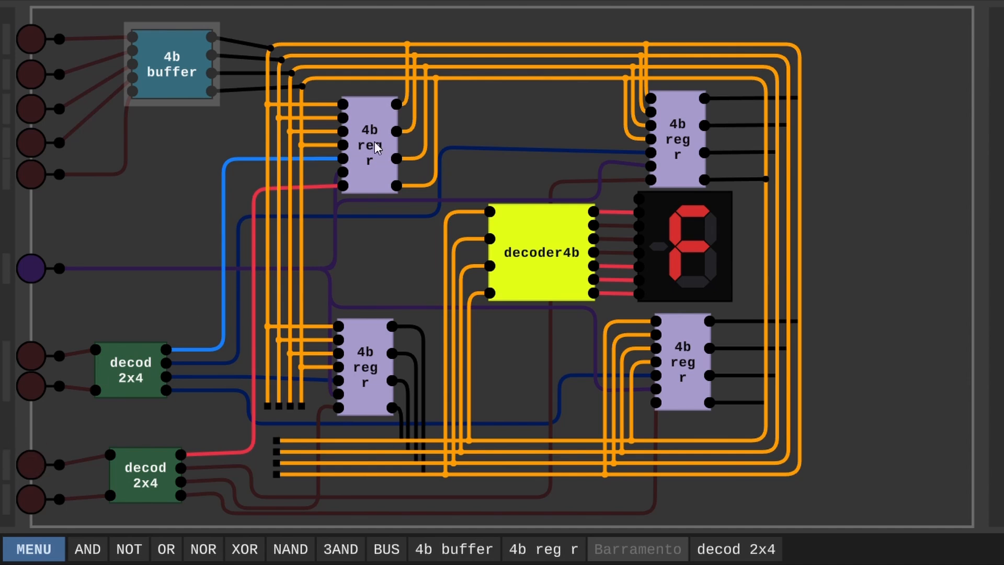
Switch through the Read 0 and Read 1 input combinations to check the bus wire colour for each selected register
left_click(32, 465)
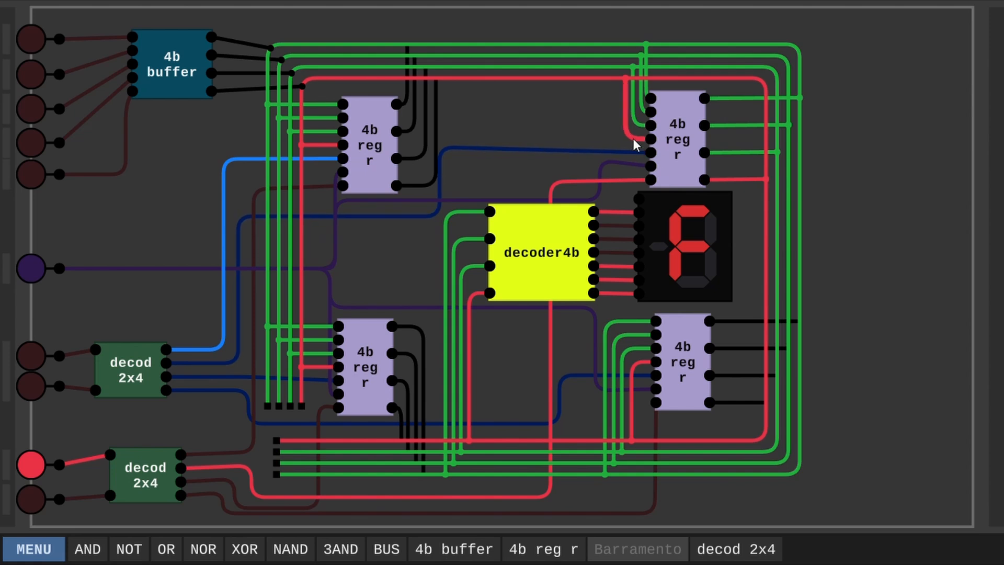
left_click(33, 464)
left_click(32, 494)
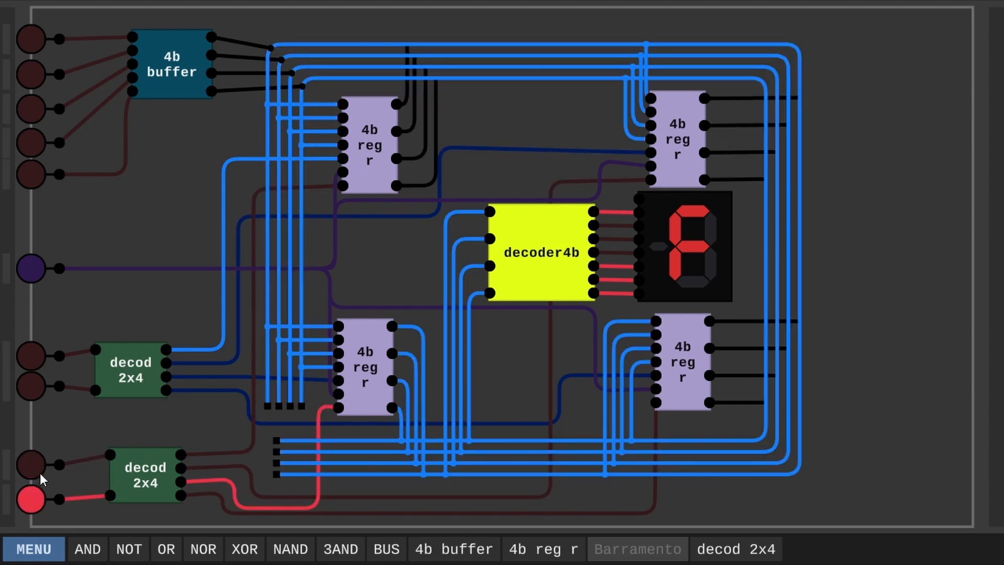
left_click(28, 463)
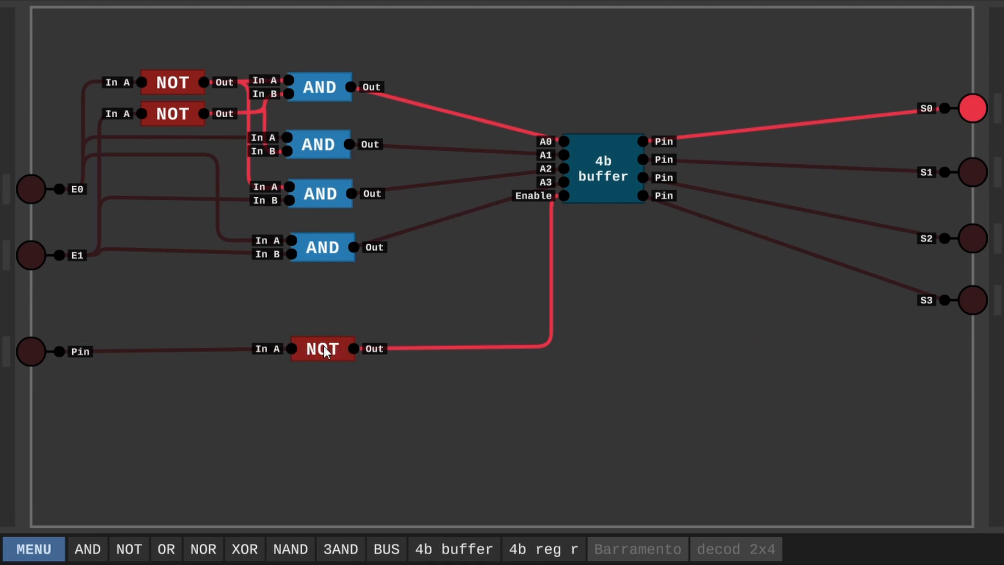
Hide the pin labels and toggle the decoder's third input to check how its inverted signal enables the 4b buffer outputs
key("Tab")
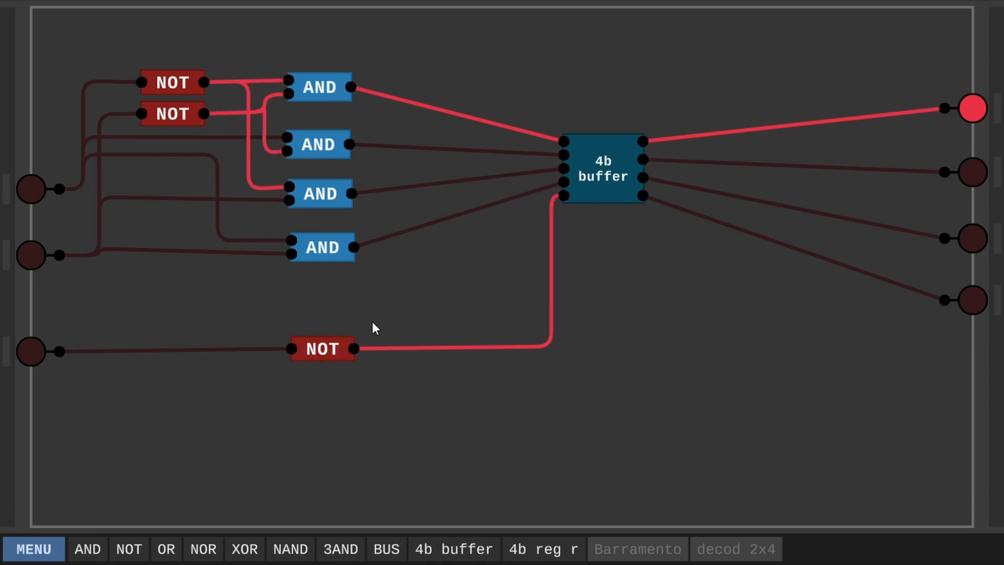
left_click(30, 349)
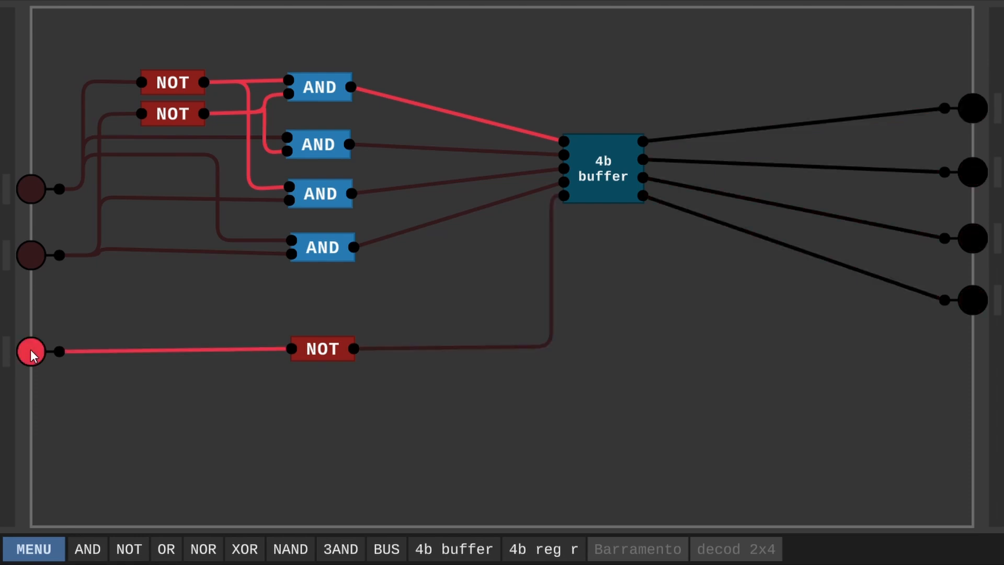
left_click(31, 355)
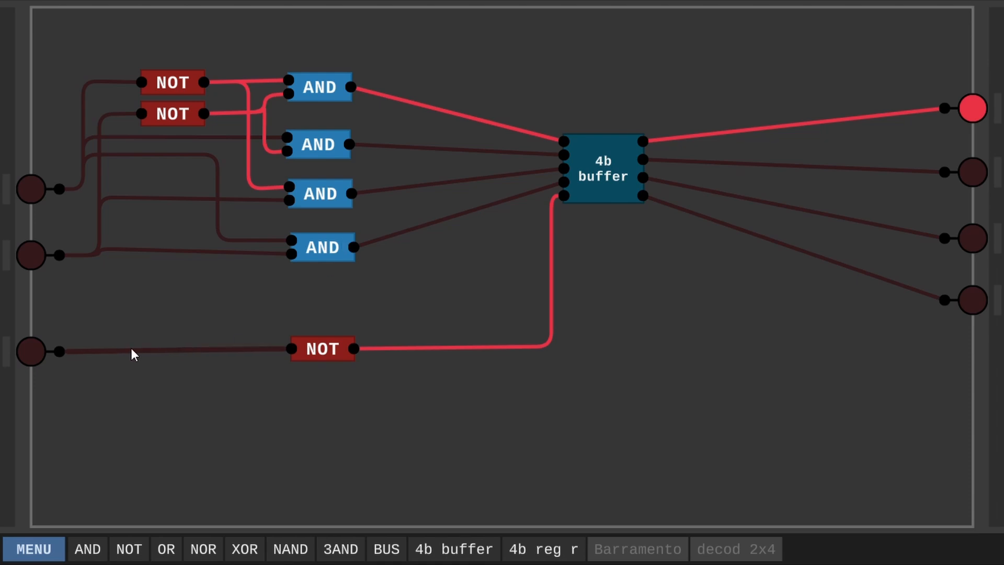
left_click(30, 354)
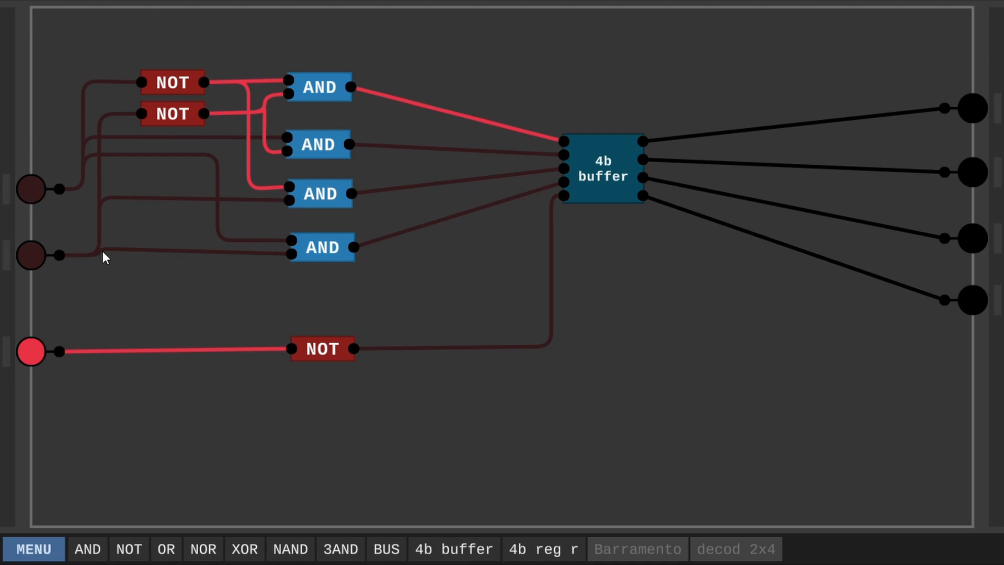
left_click(33, 352)
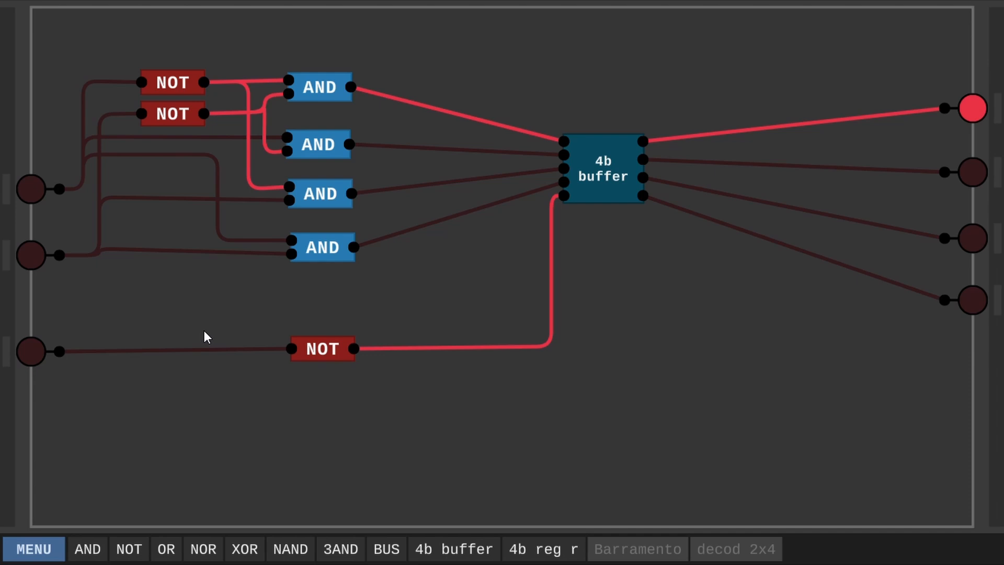
Save the updated decod 2x4 chip and return to the register bus circuit
mouse_move(54, 549)
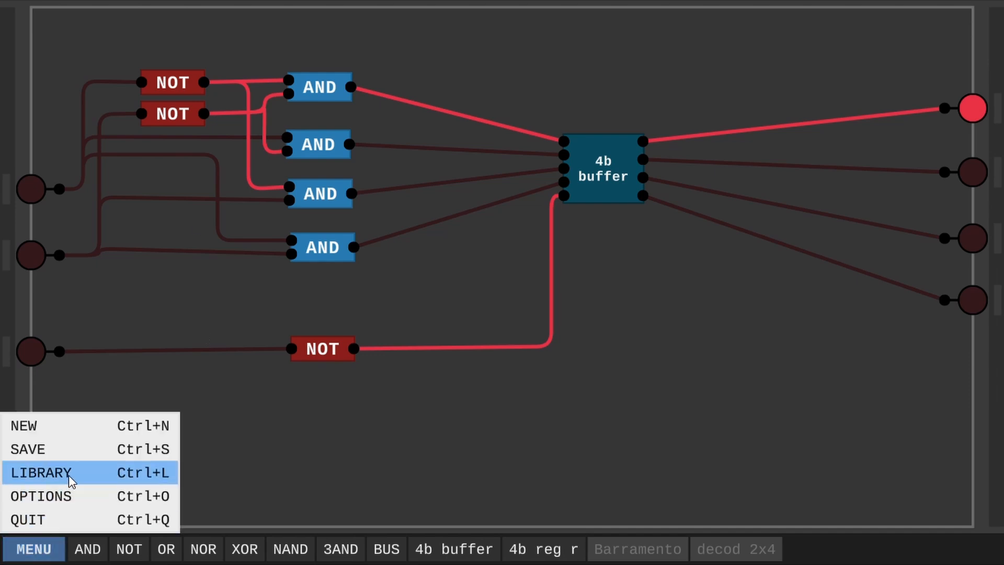
left_click(63, 454)
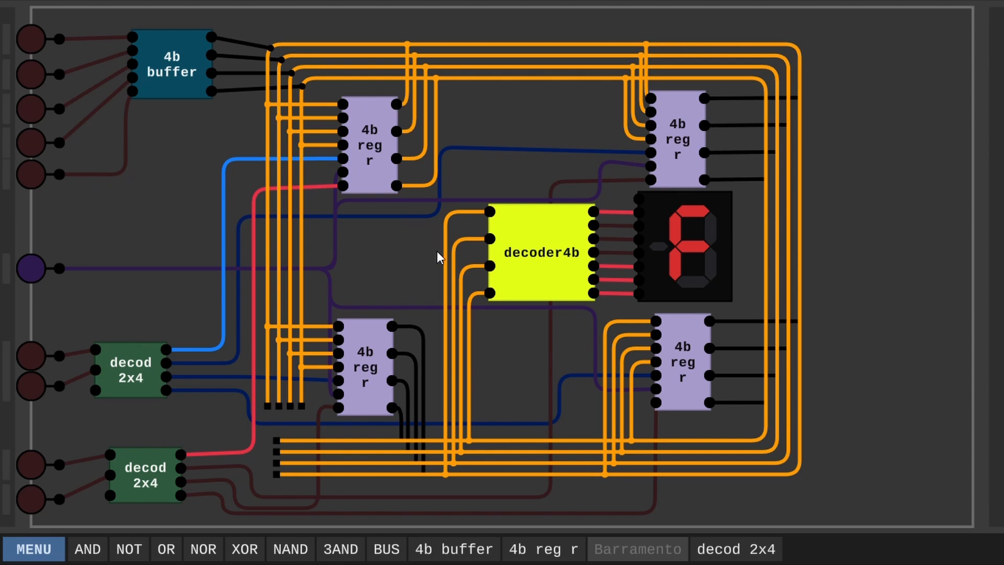
left_click(368, 141)
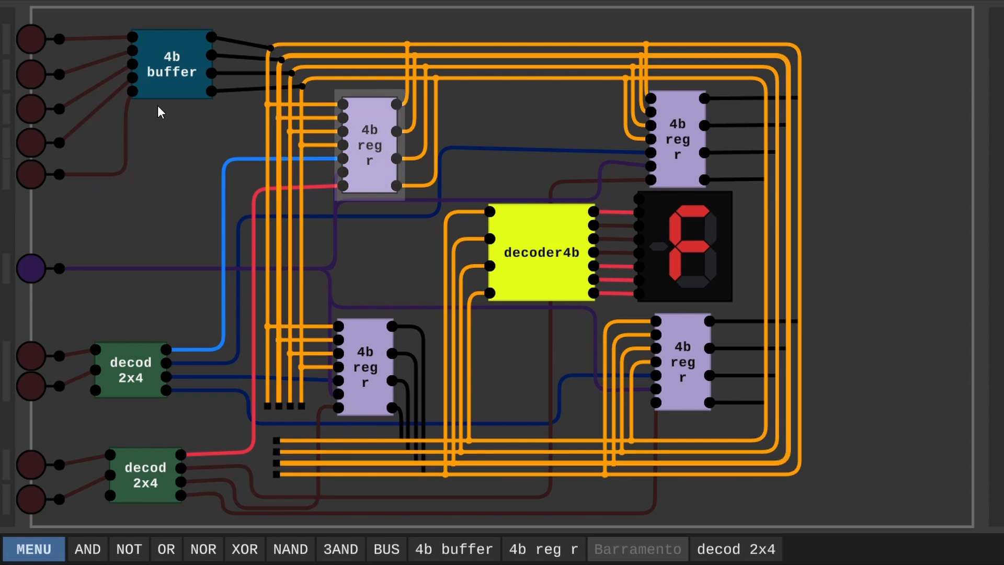
Branch a wire from the Enable line to the Read decoder's third input and turn Enable on
mouse_move(89, 174)
left_mouse_down()
mouse_move(87, 476)
mouse_move(97, 506)
left_mouse_up()
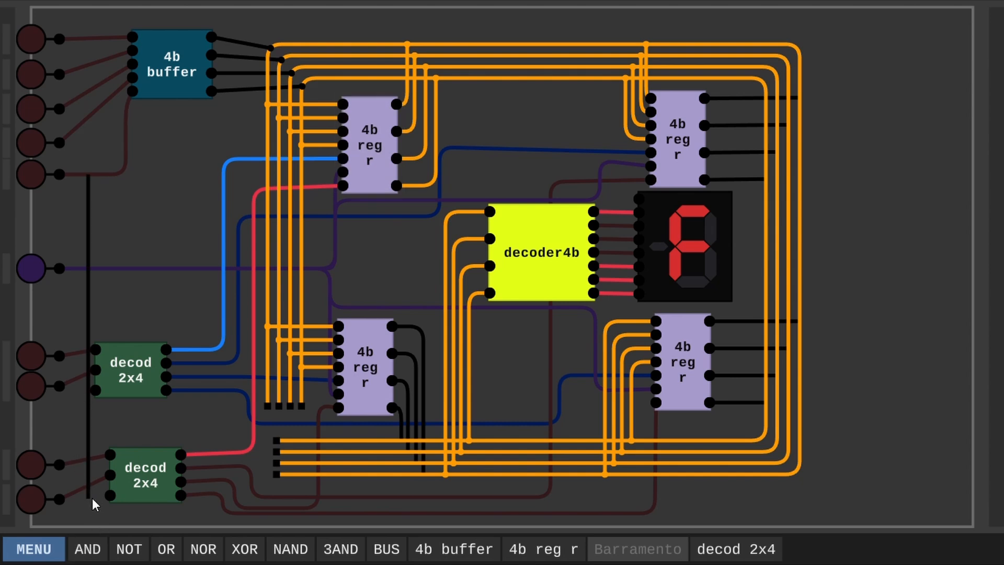
left_click(31, 176)
key("Tab")
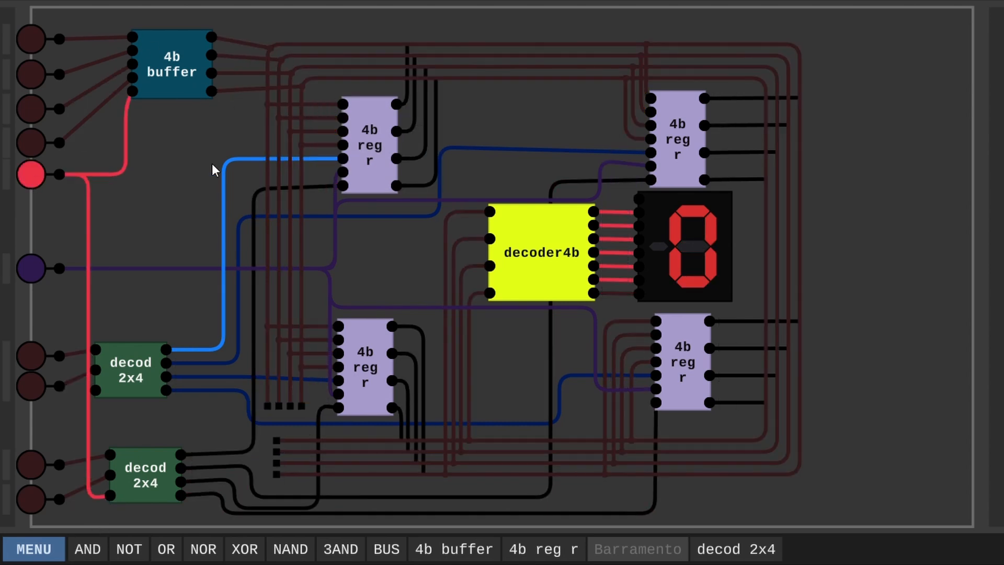
Toggle the A0 to A3 data inputs on and off to check the bus and display, and switch Enable off
left_click(30, 146)
left_click(31, 111)
left_click(30, 77)
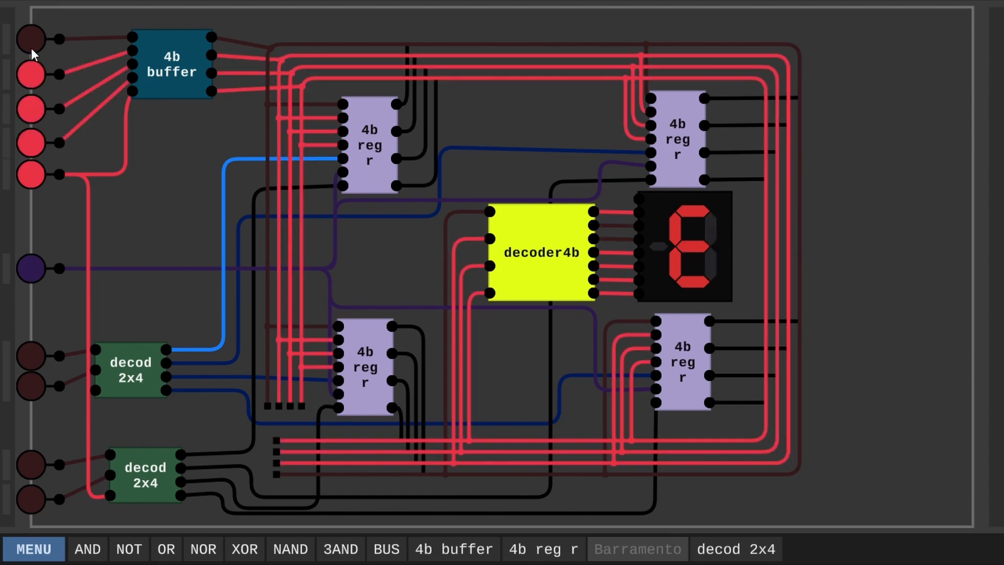
left_click(33, 45)
left_click(32, 77)
left_click(32, 113)
left_click(32, 142)
left_click(33, 41)
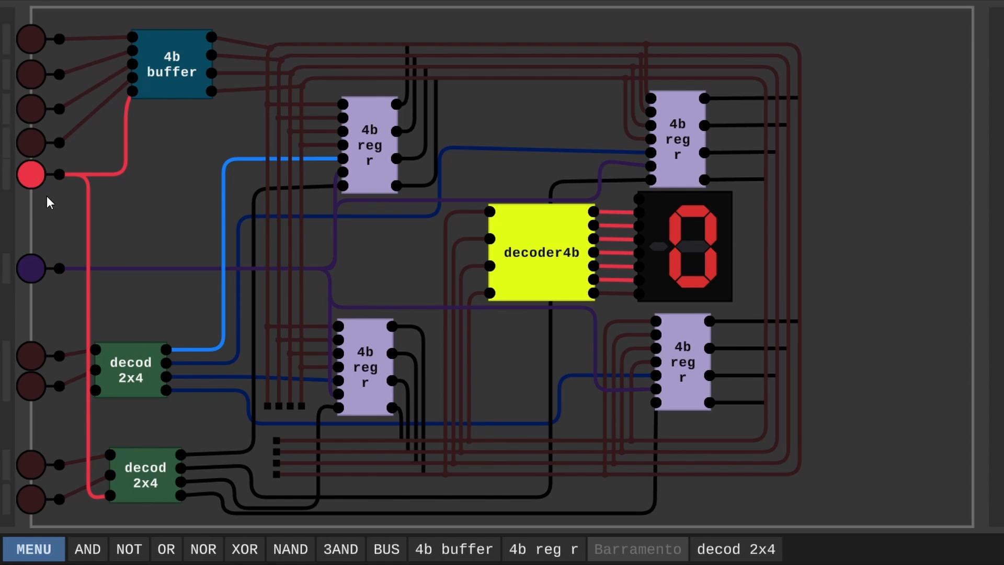
left_click(39, 177)
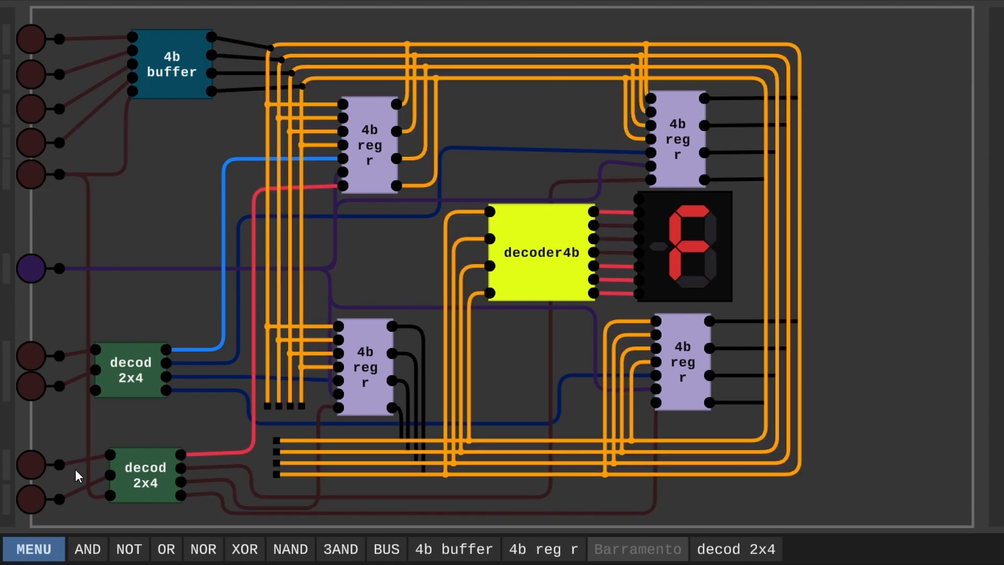
Cycle the Read 0 and Read 1 inputs to check that each register is selected for reading, and switch both off
left_click(33, 465)
left_click(33, 466)
left_click(33, 493)
left_click(32, 467)
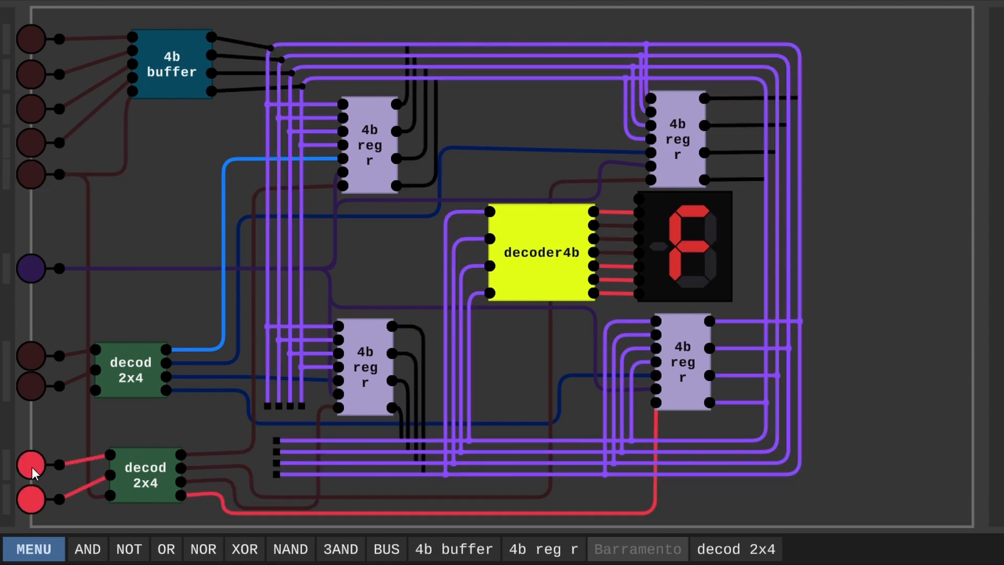
left_click(33, 491)
left_click(32, 464)
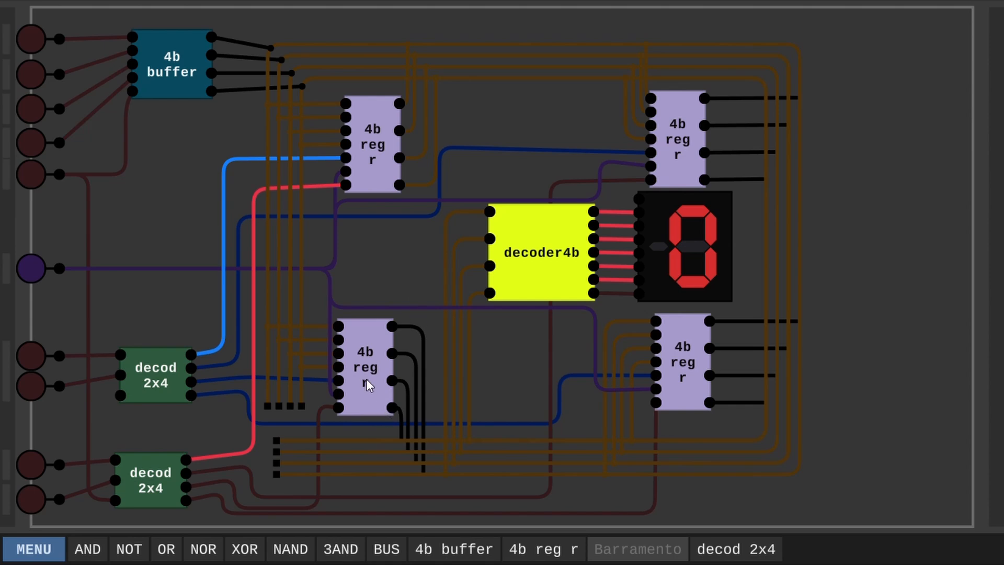
Align the lower-left register under the upper-left register
left_click_drag(366, 385, 373, 384)
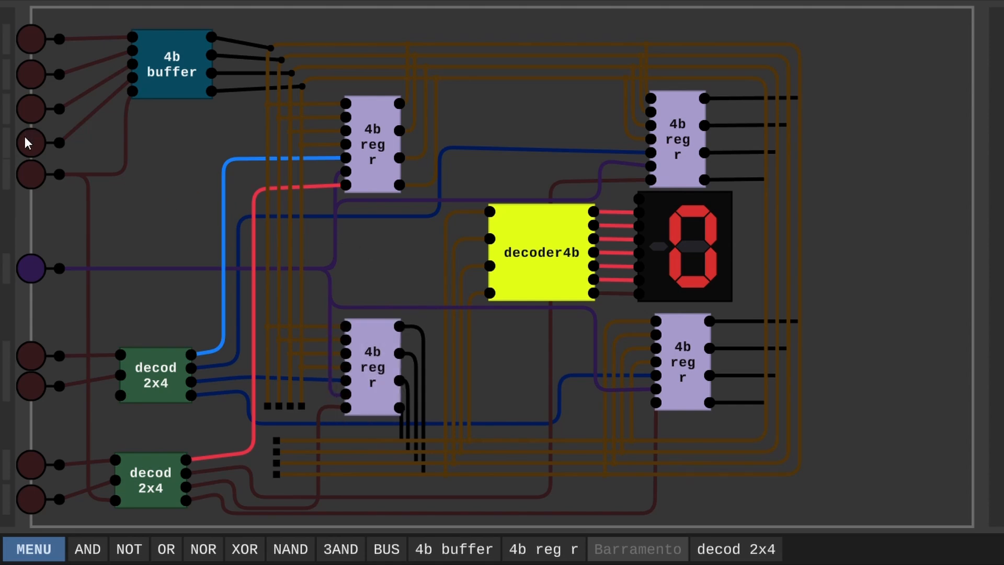
Turn on only the A1 and A3 data inputs and switch Enable on to put the value A on the bus
left_click_drag(25, 137, 28, 38)
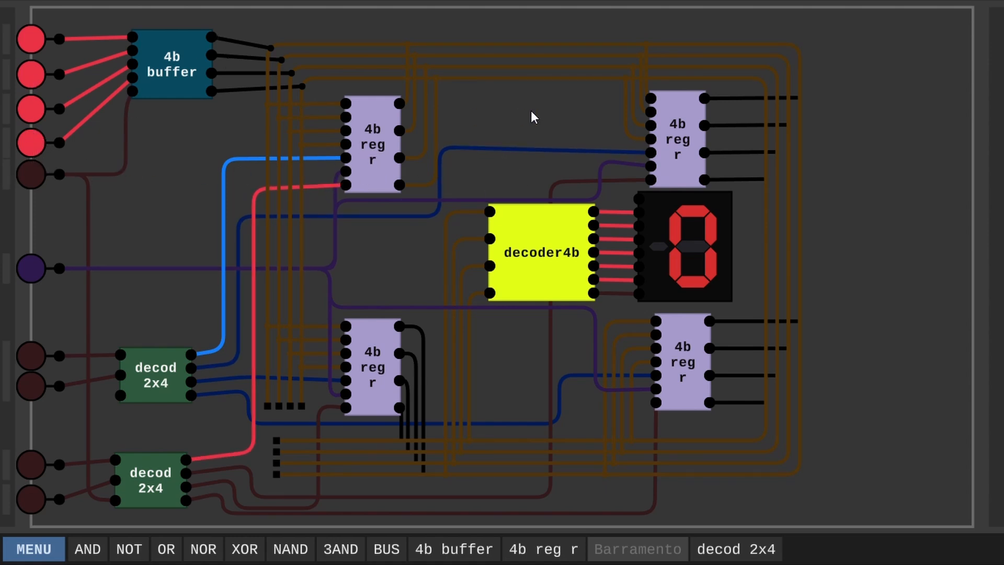
left_click_drag(31, 144, 29, 56)
left_click(31, 74)
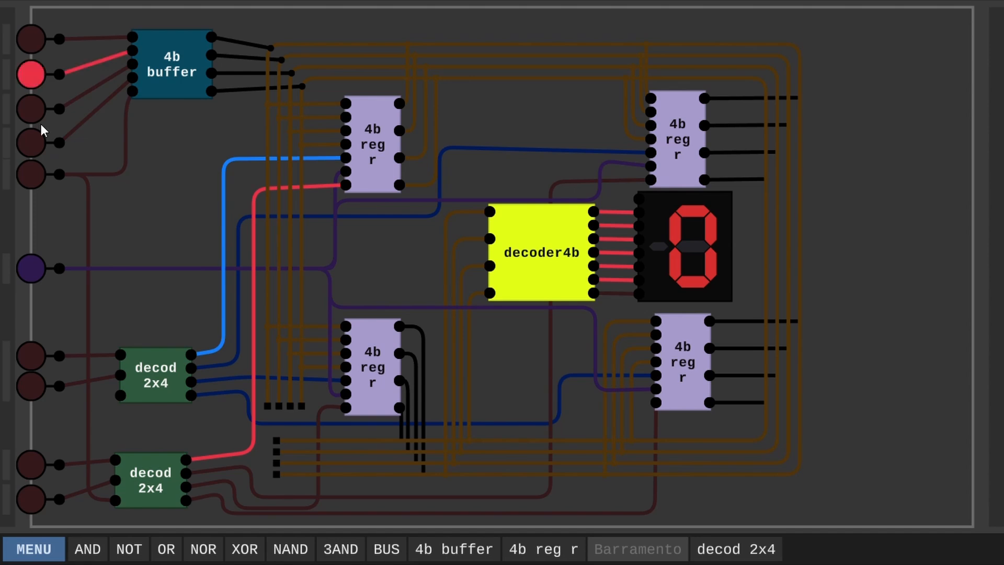
left_click(30, 143)
left_click(380, 137)
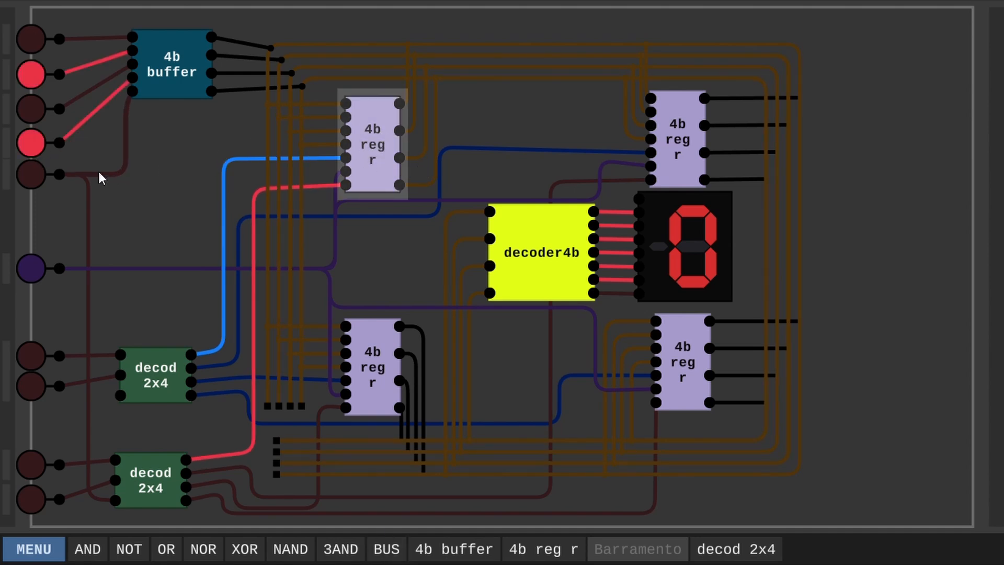
left_click(30, 173)
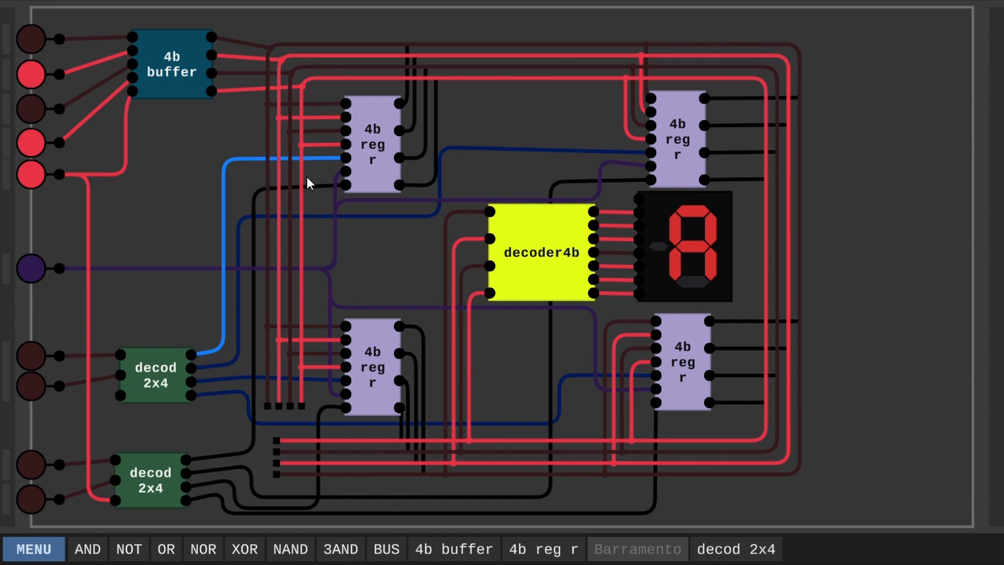
Check the pin labels and shift the Store decoder slightly away from its input labels
key("ctrl")
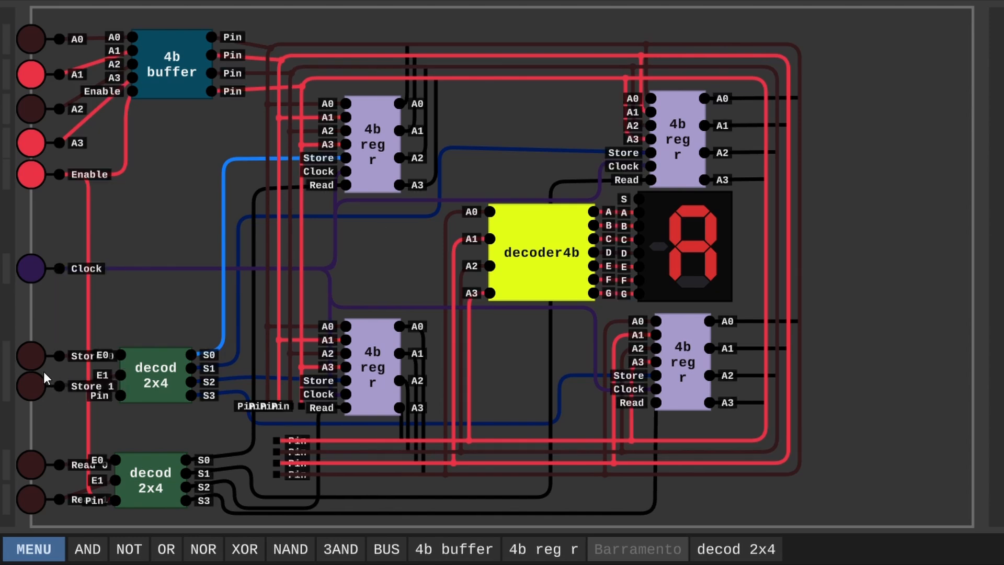
left_click_drag(134, 371, 138, 371)
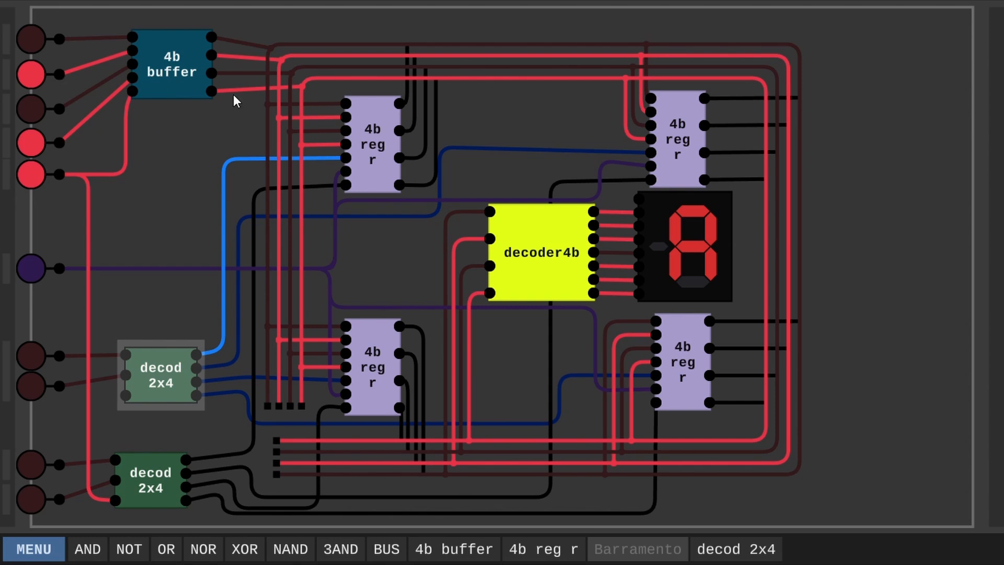
left_click(171, 73)
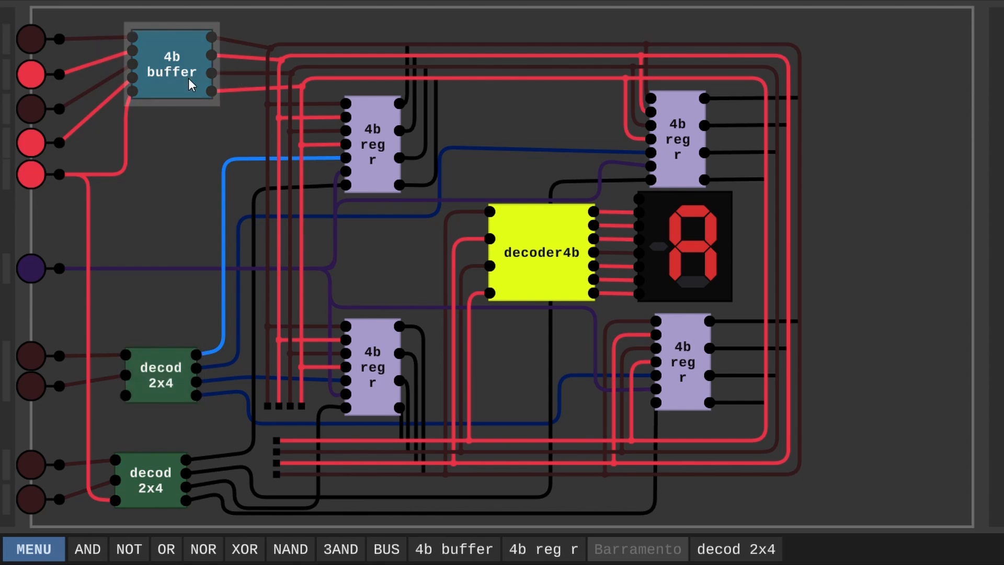
Pulse the Clock to store the value A in the upper-left register, and switch off Enable, A3 and A1
left_click(34, 268)
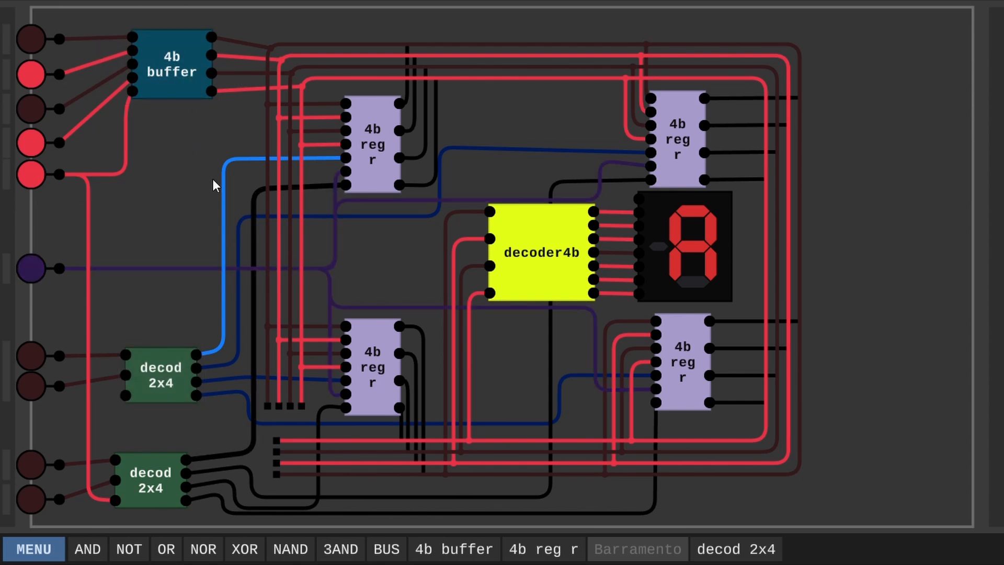
left_click(41, 172)
left_click(32, 142)
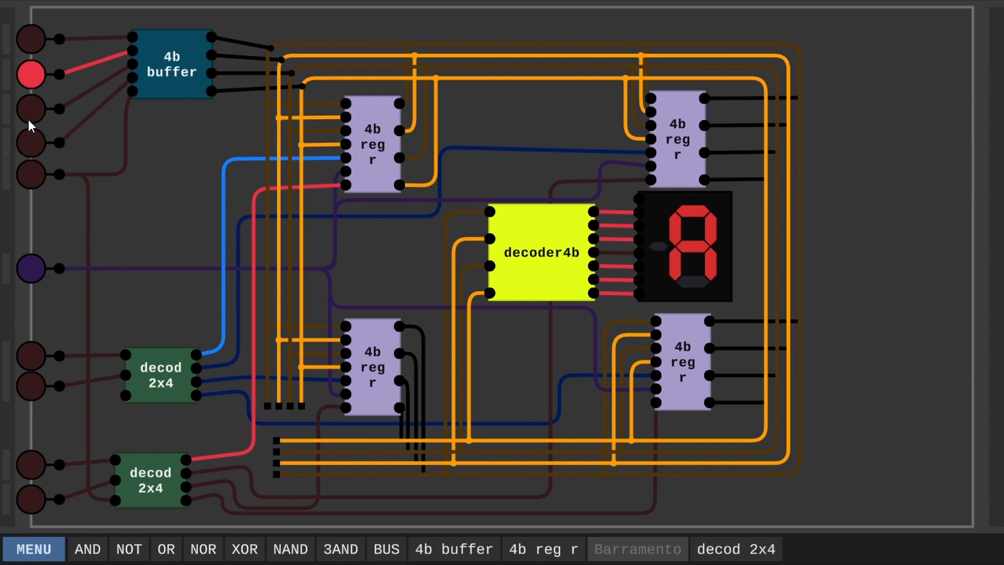
left_click(31, 74)
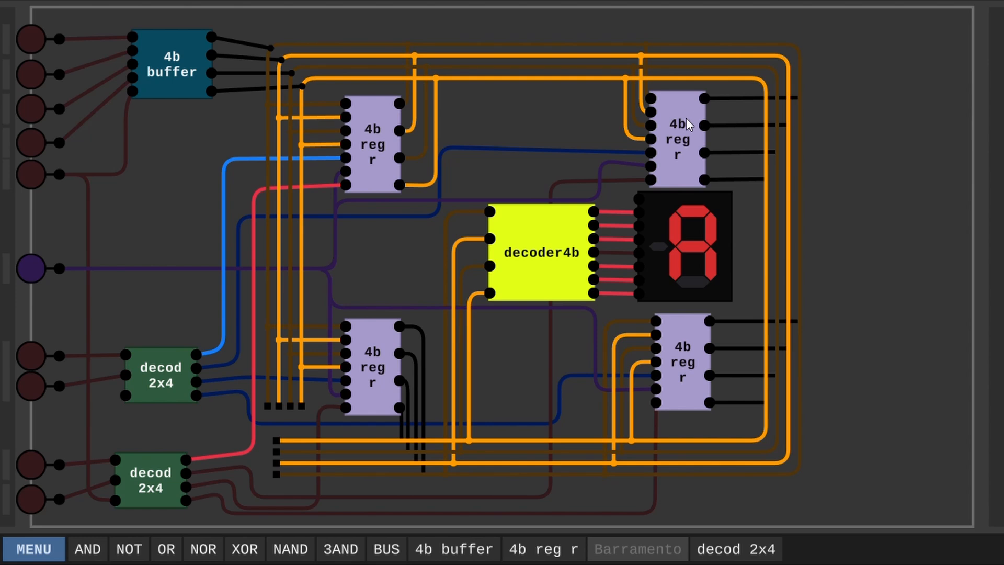
left_click(671, 365)
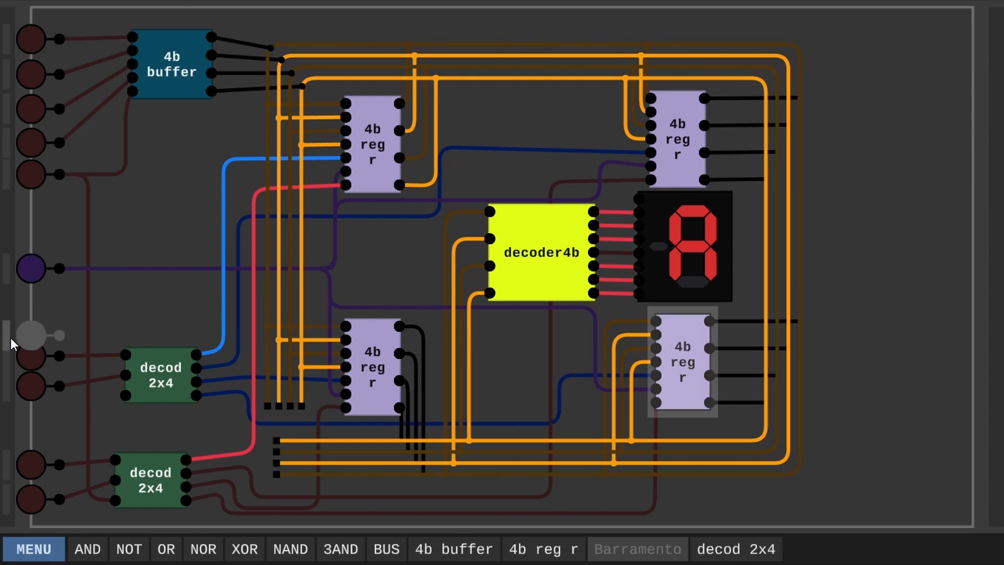
Copy the value A from the upper-left register into the lower-right register, and set both Read select inputs on to read it back
left_click(34, 355)
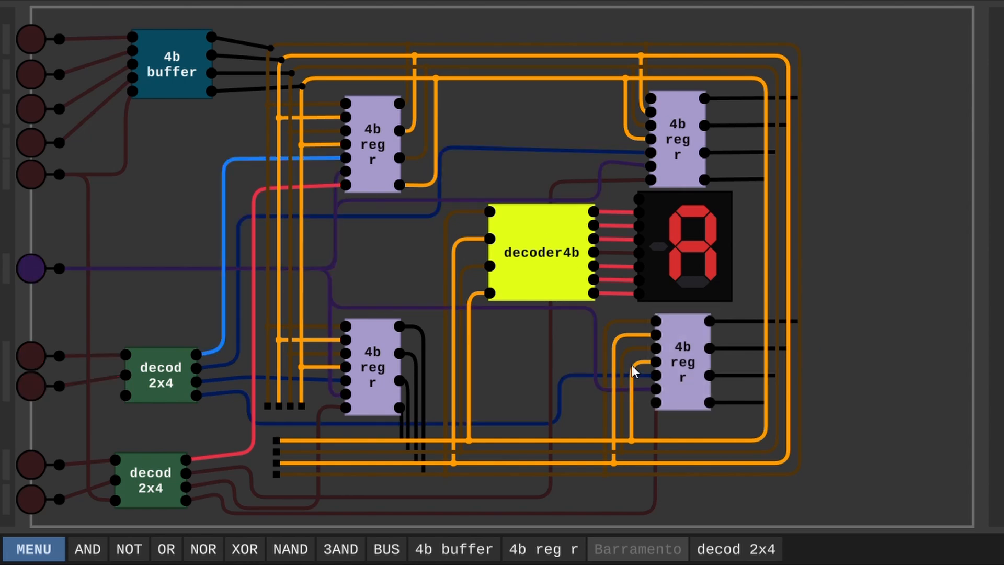
left_click(35, 464)
left_click(33, 498)
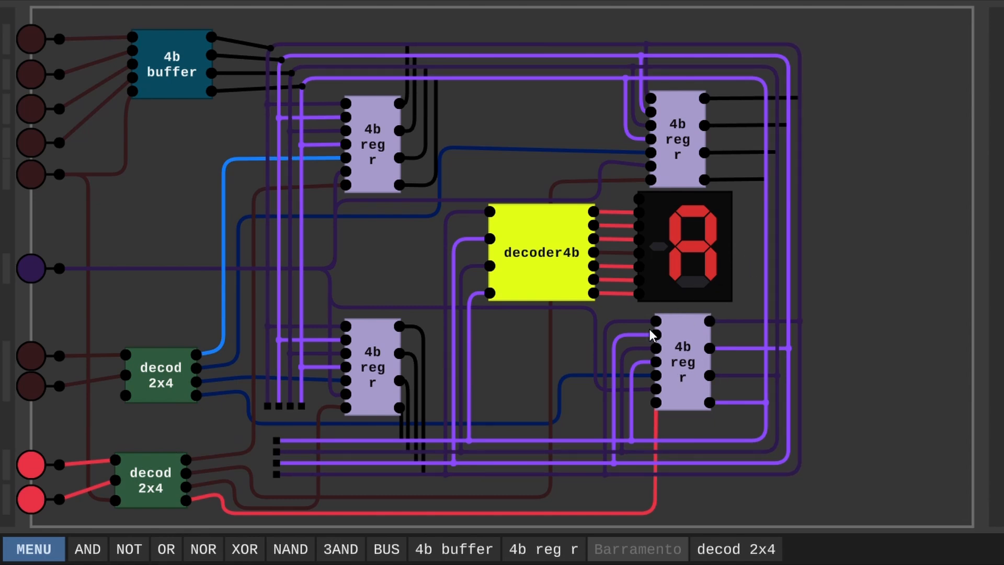
left_click(686, 344)
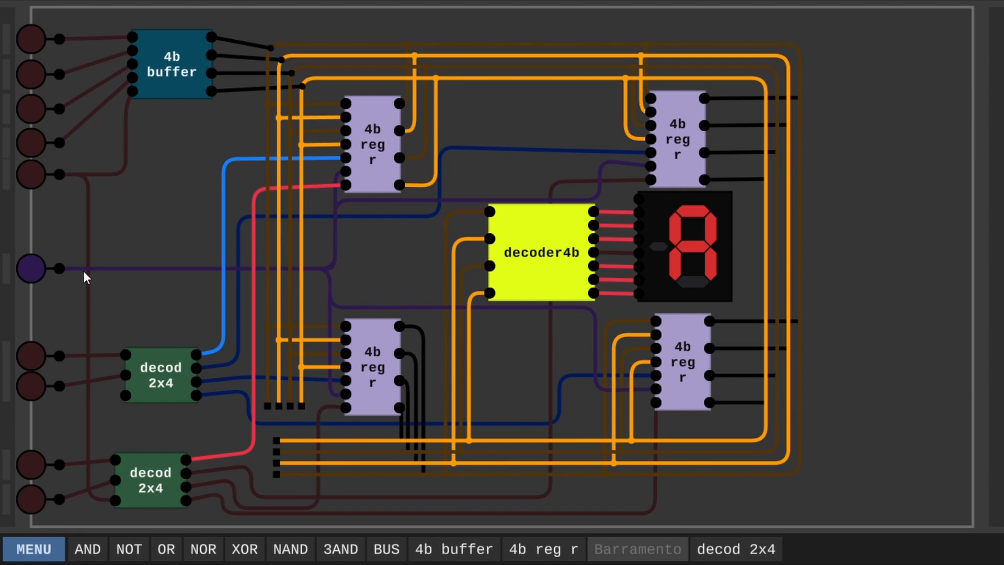
Switch on Enable and A2 to put the value 4 on the bus, and store it in the upper-right register
left_click(679, 140)
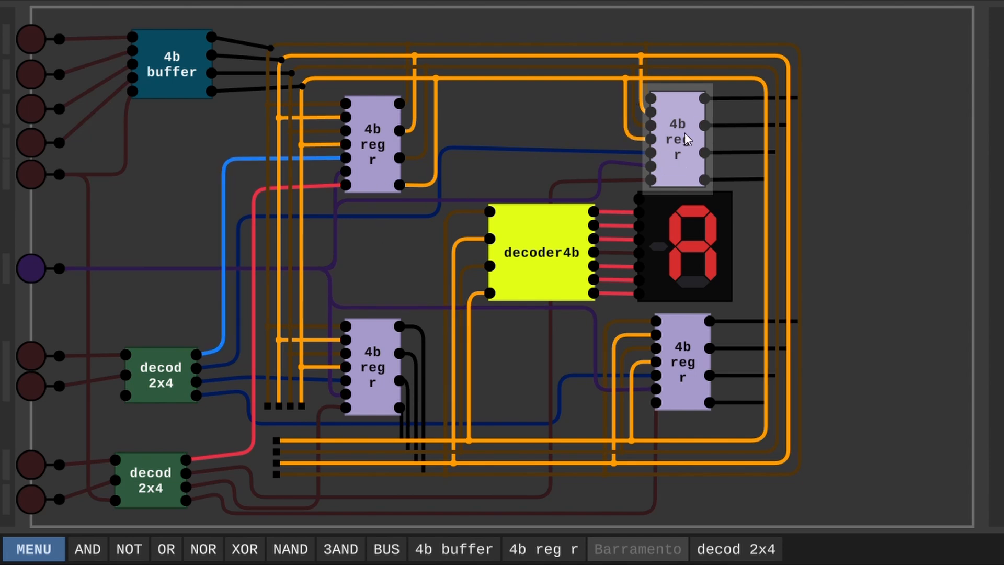
left_click(367, 384)
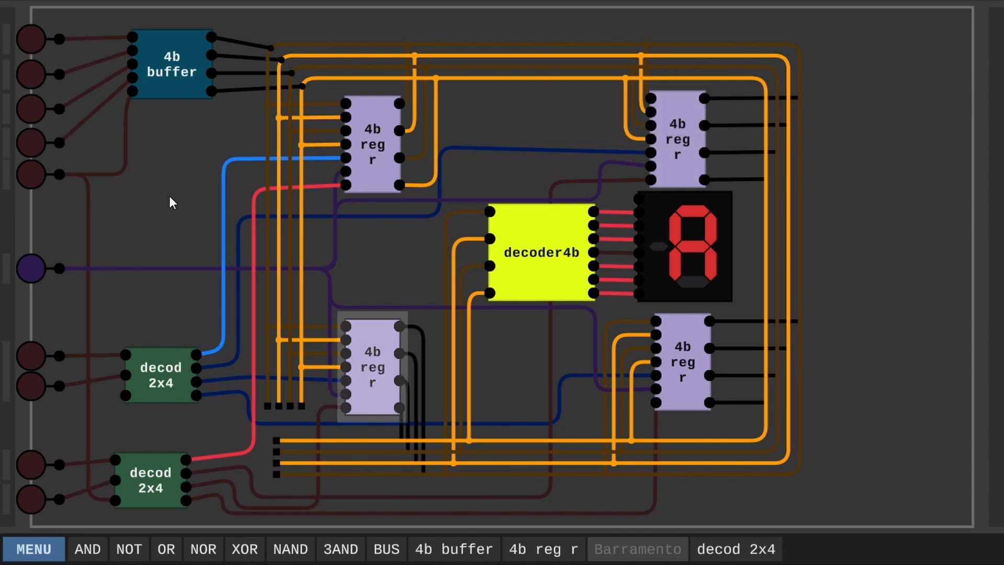
left_click(30, 173)
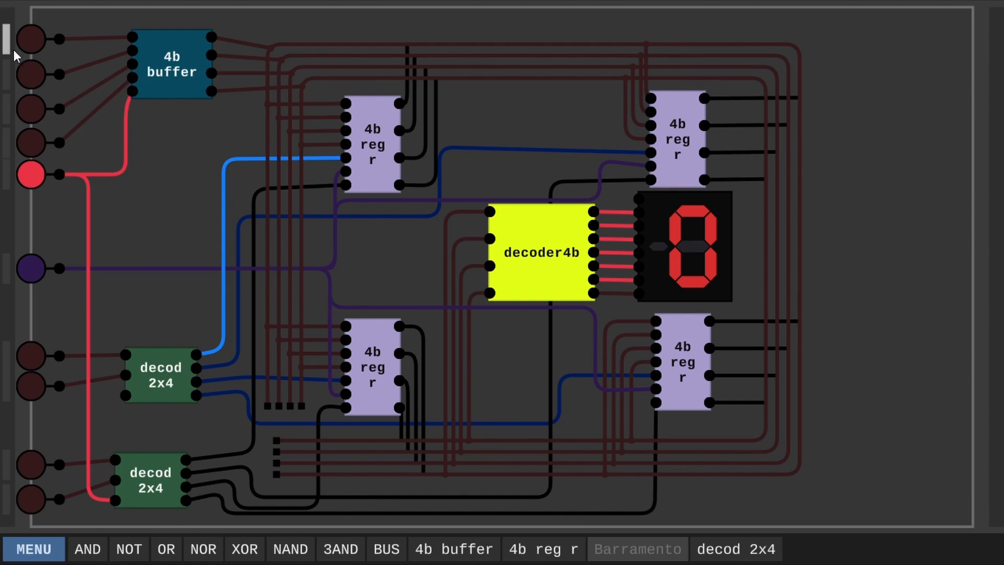
left_click(39, 105)
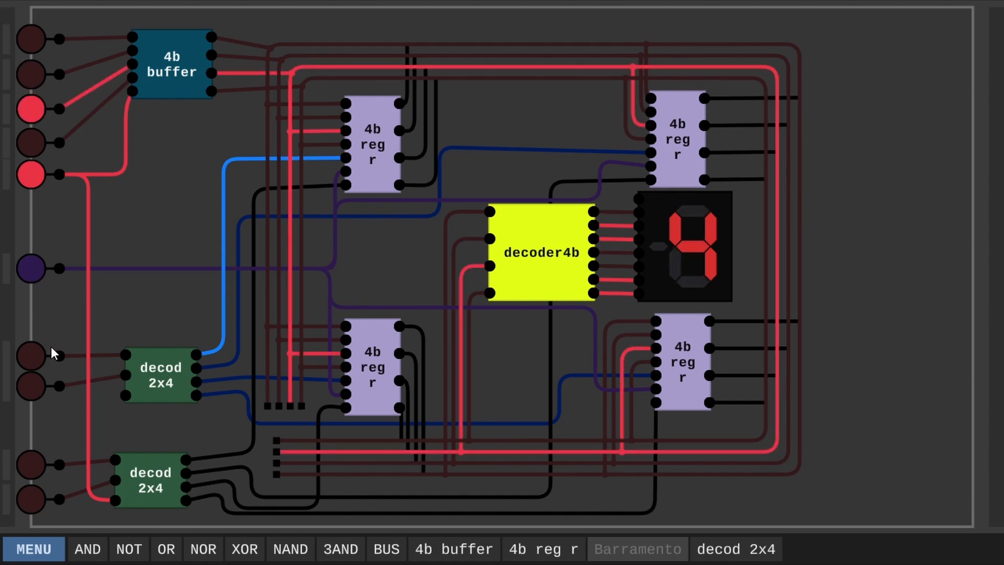
left_click(36, 352)
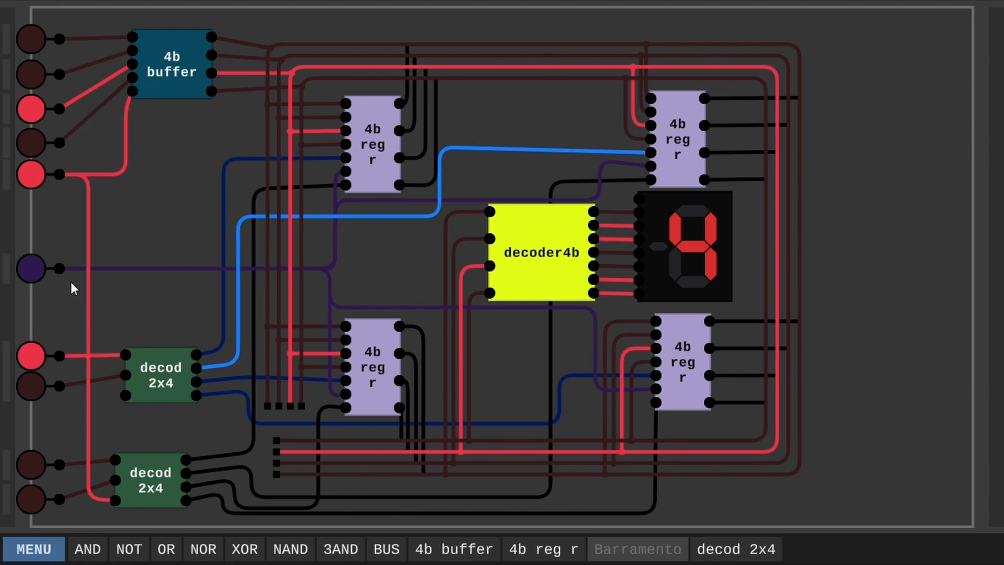
left_click(670, 151)
Replace A2 with A3 to put 8 on the bus, clock it into the lower-left register, and switch off the Store select, Enable and A3
left_click(29, 109)
left_click(34, 145)
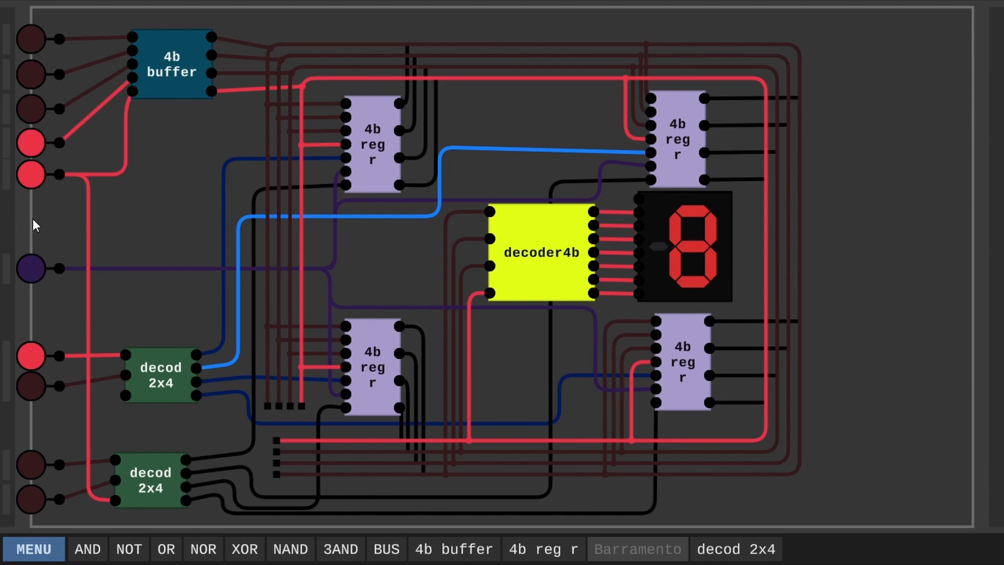
left_click(33, 374)
left_click(33, 366)
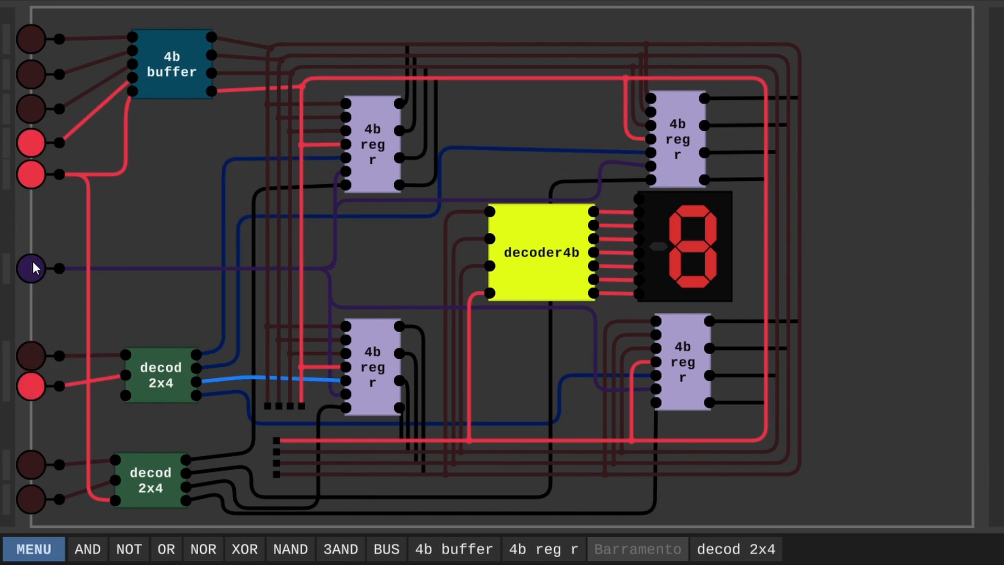
left_click(28, 277)
left_click(32, 394)
left_click(32, 174)
left_click(31, 142)
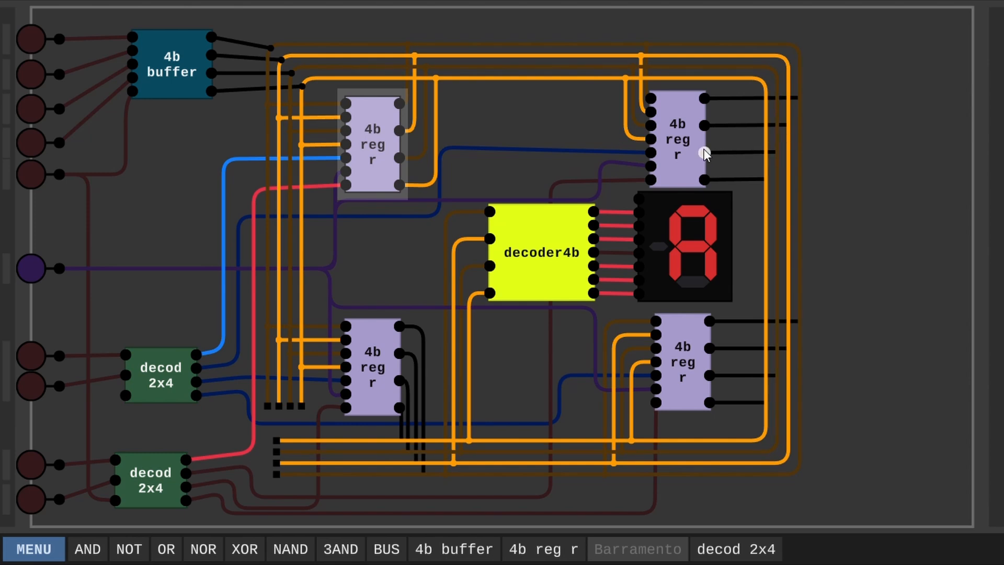
Set the Read select inputs to read back the upper-right register, followed by the lower-left register
left_click(675, 150)
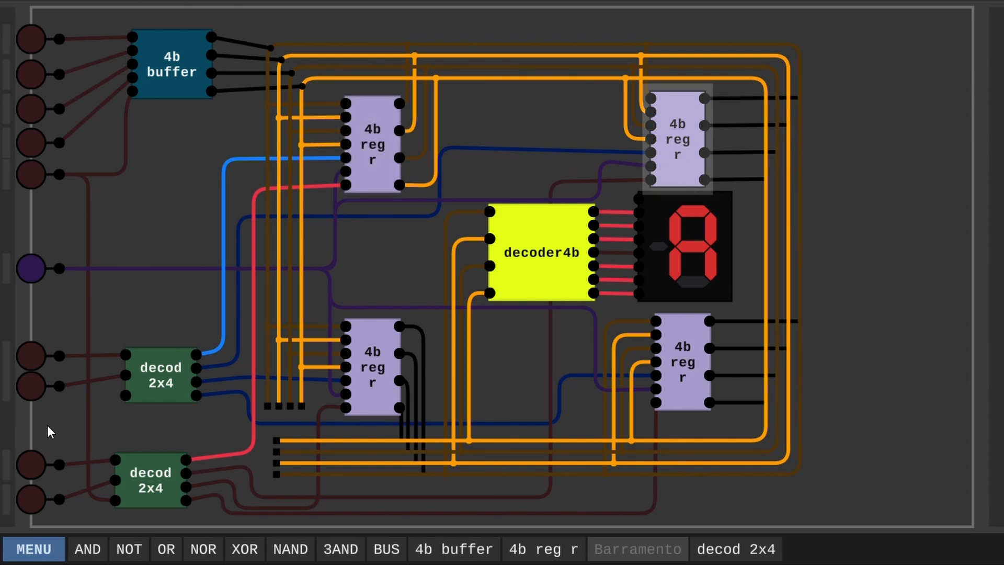
left_click(36, 463)
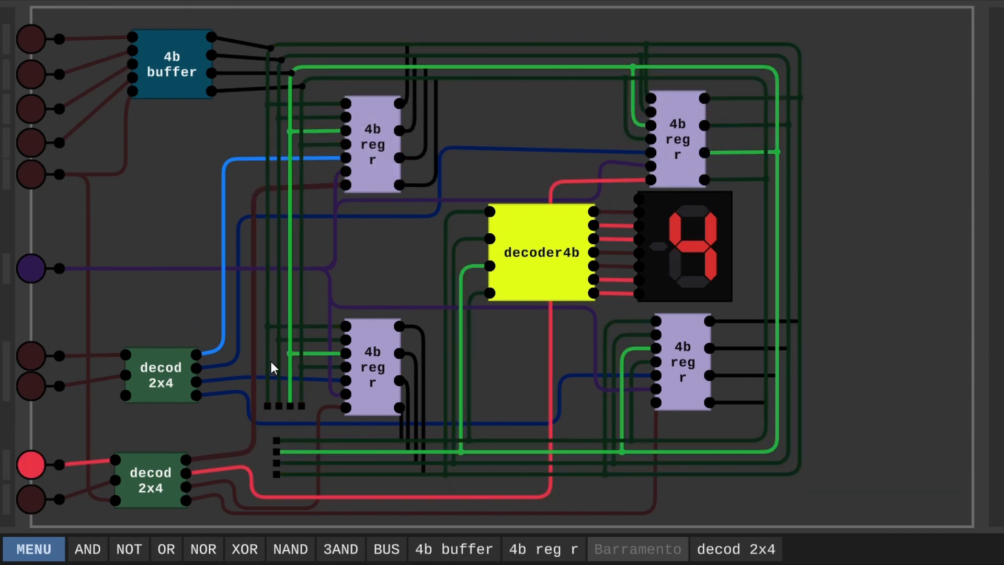
left_click(377, 355)
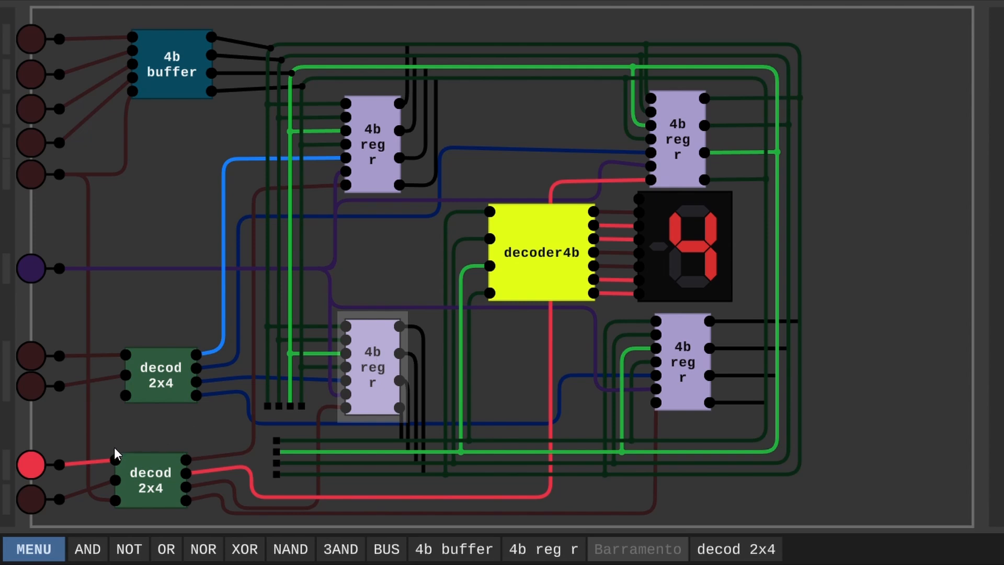
left_click(36, 470)
left_click(36, 493)
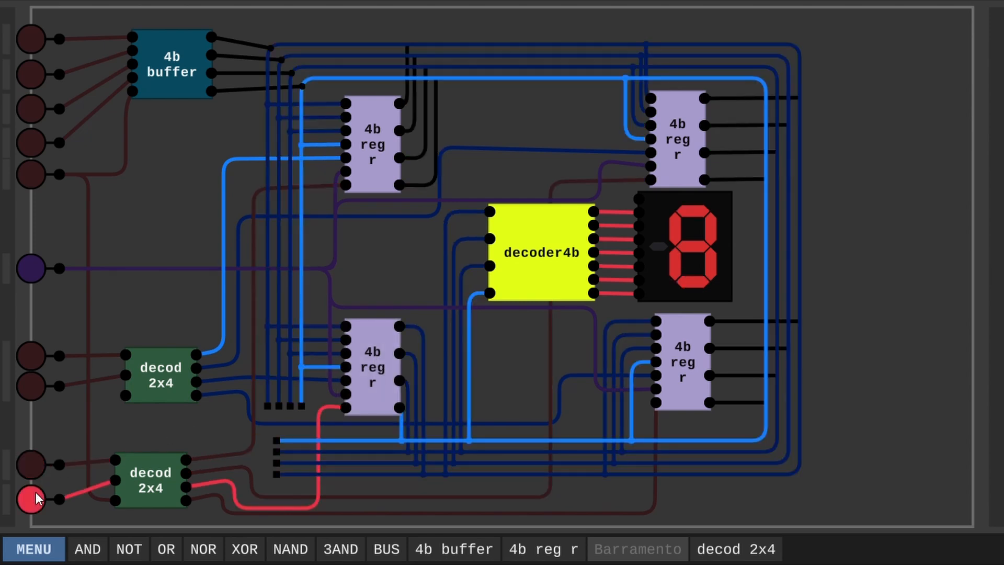
left_click(389, 377)
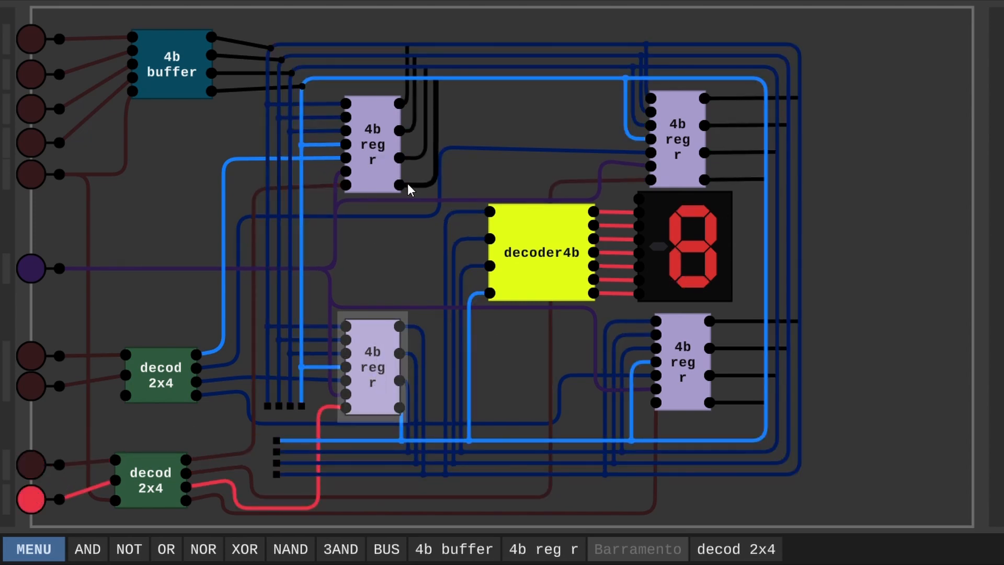
Turn on both Read select inputs to put the lower-right register's value on the bus
left_click(387, 147)
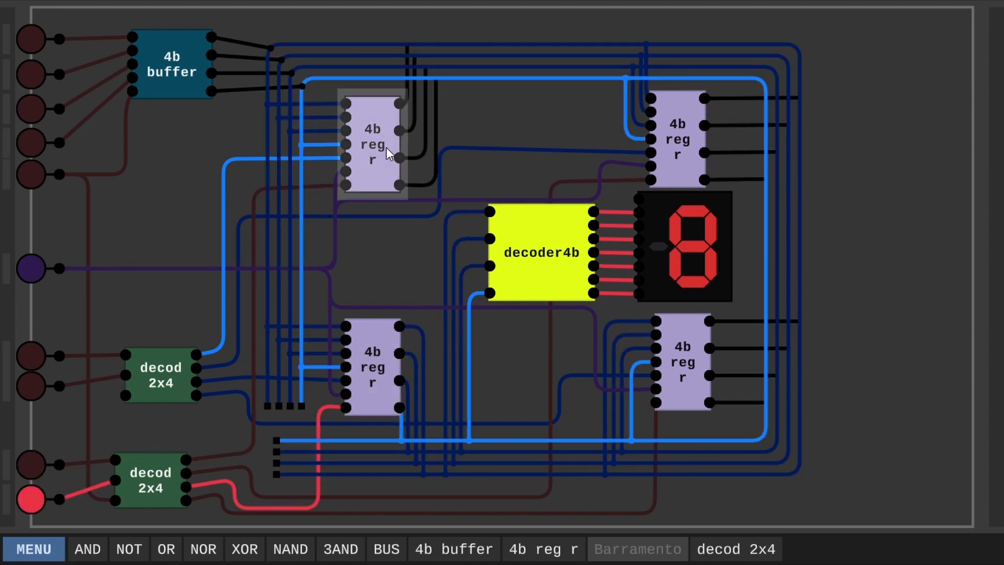
left_click(701, 372)
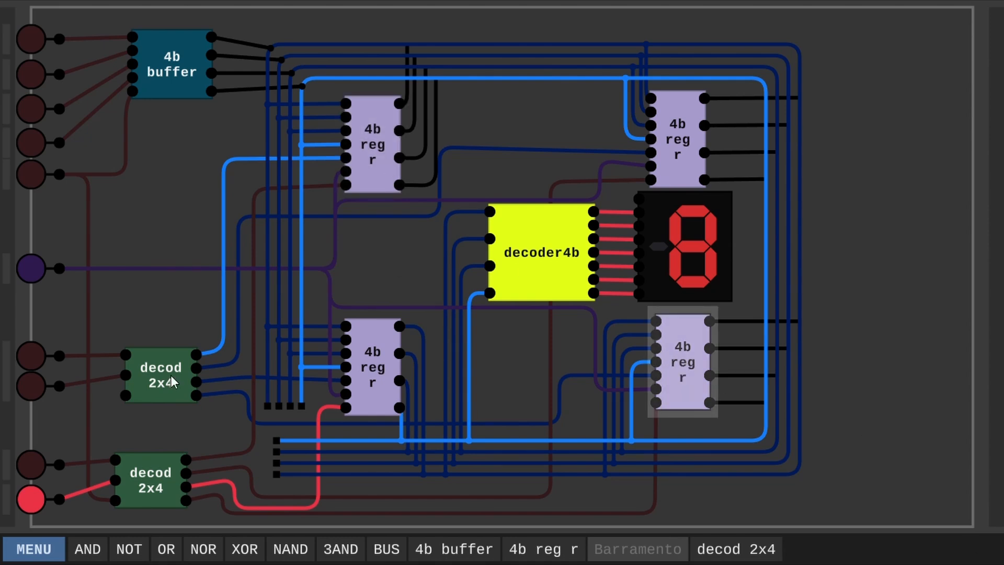
left_click(32, 472)
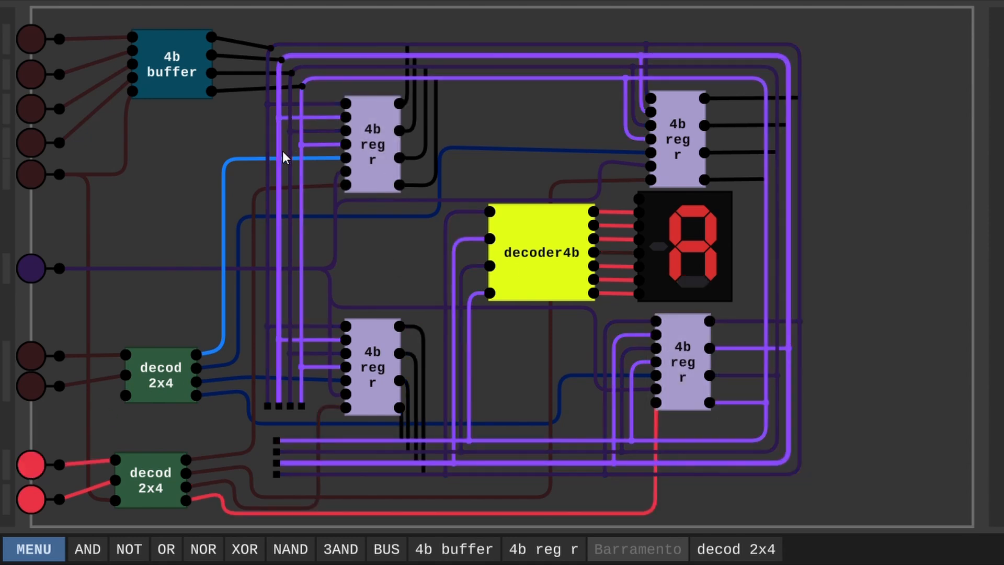